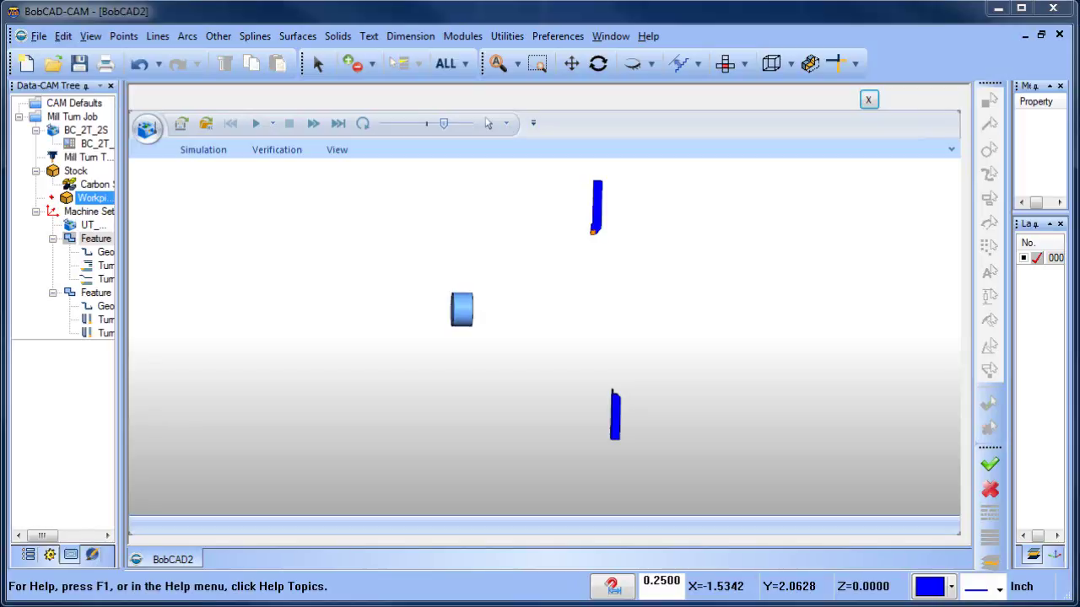
- Play the turning simulation, restart it to watch the groove cut up close, and close the simulation
middle_drag(518, 484, 593, 357)
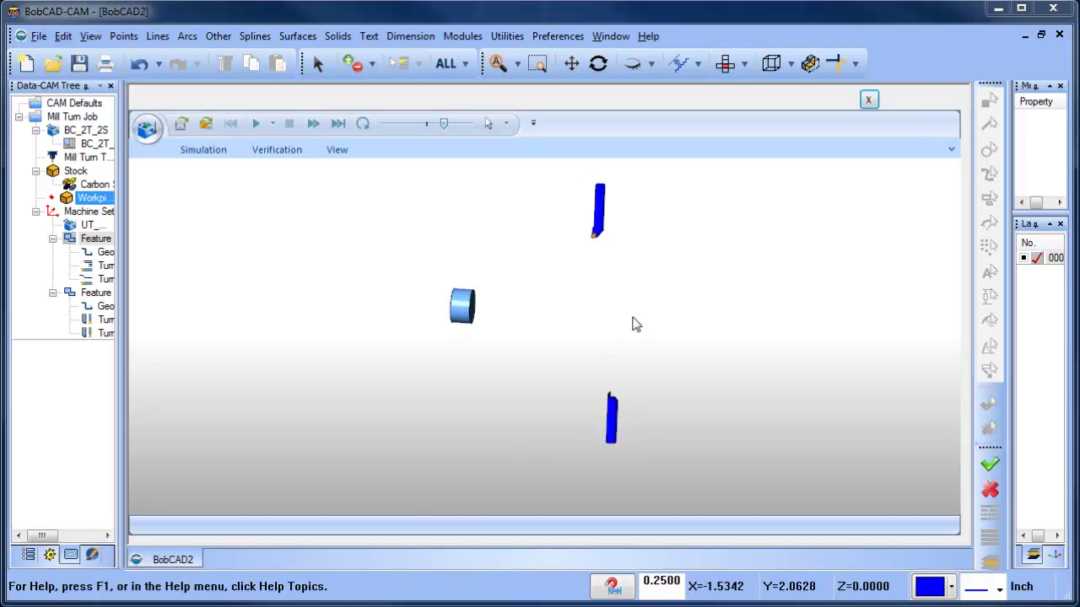
click(313, 129)
click(257, 124)
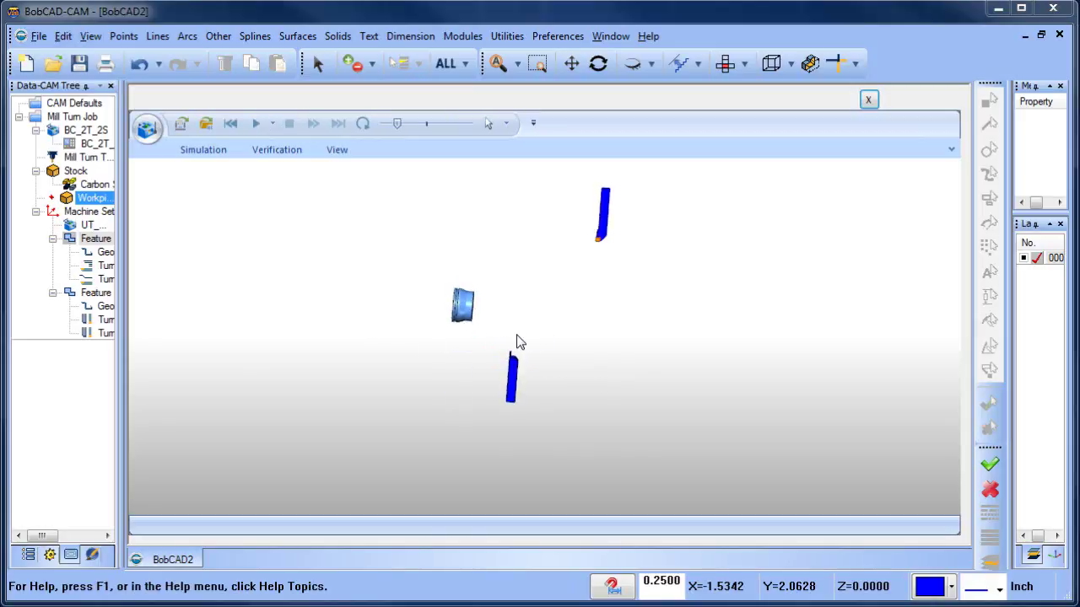
click(363, 123)
click(256, 123)
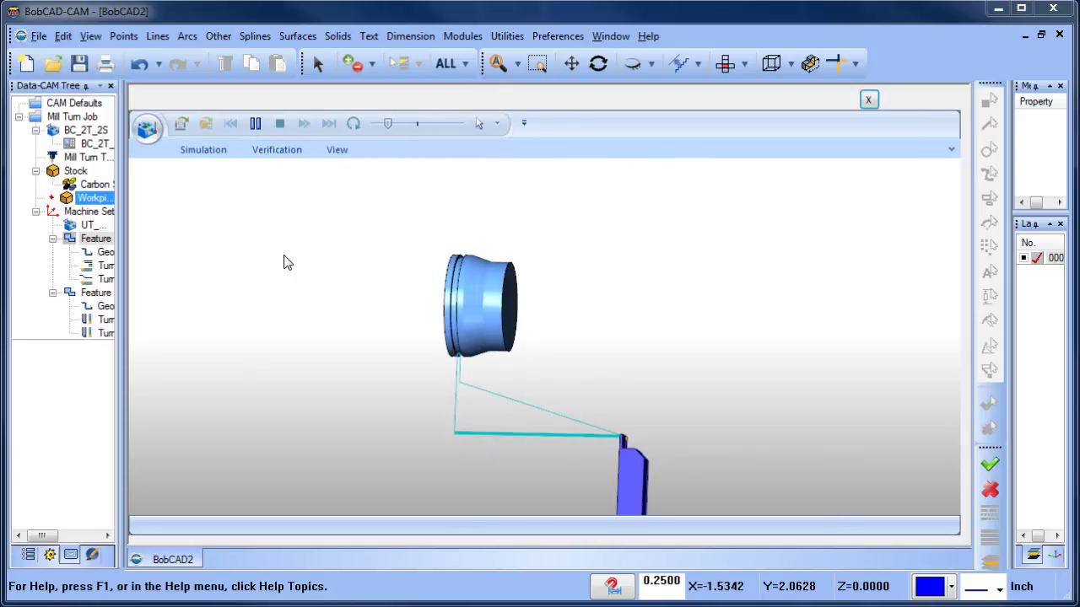
drag(601, 298, 533, 314)
click(868, 100)
- Examine the part's turning and groove geometry with its toolpaths, and show the coordinate axes of Machine Setup - 1
scroll(532, 177, down, 5)
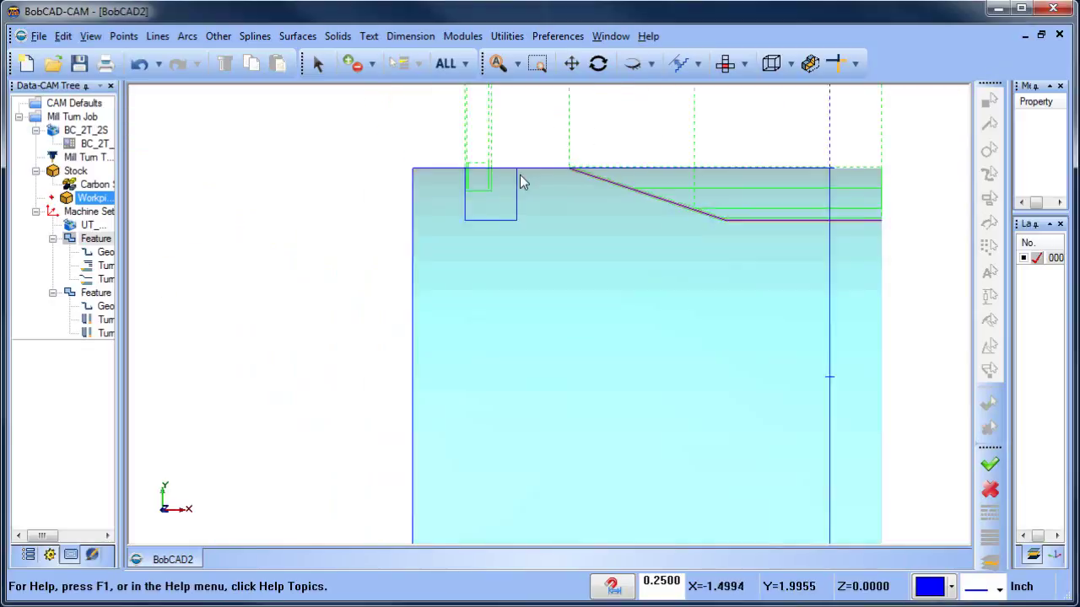
drag(121, 183, 219, 181)
scroll(557, 272, up, 1)
scroll(540, 304, down, 1)
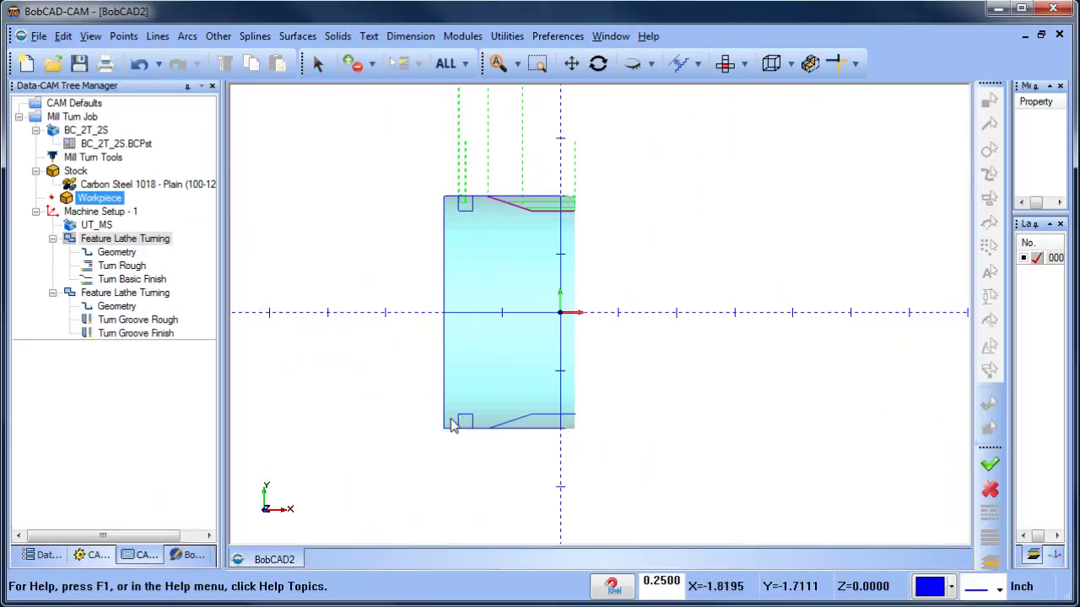
middle_drag(562, 448, 559, 314)
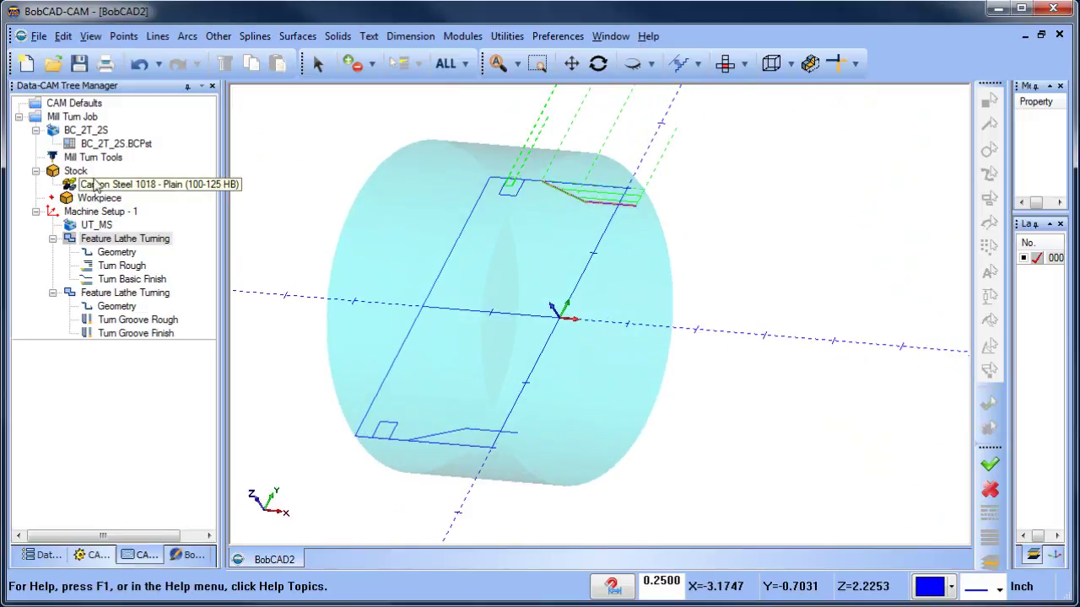
click(100, 210)
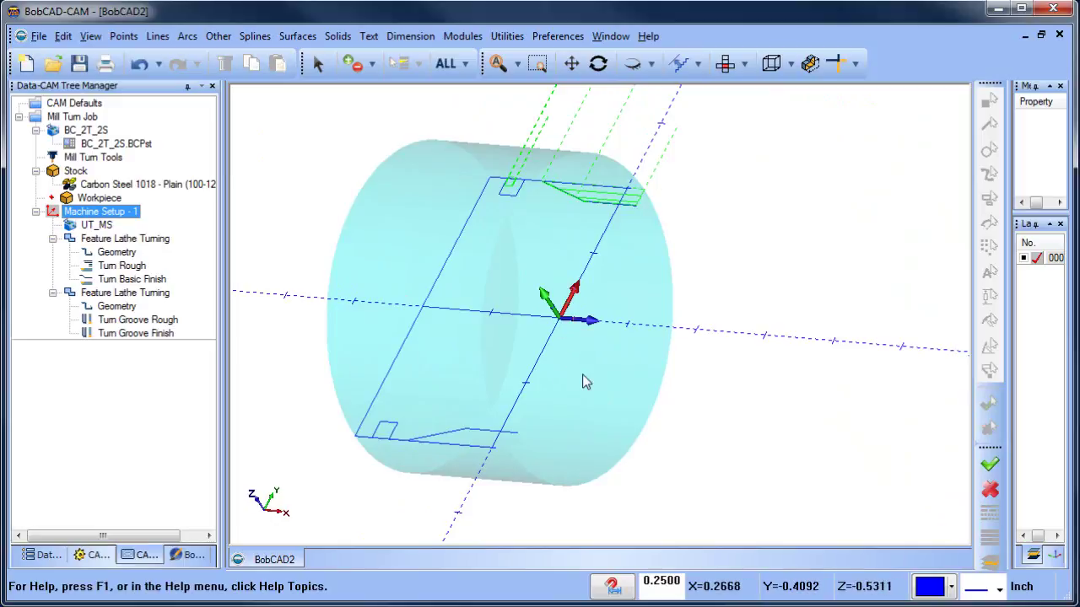
middle_drag(661, 270, 704, 285)
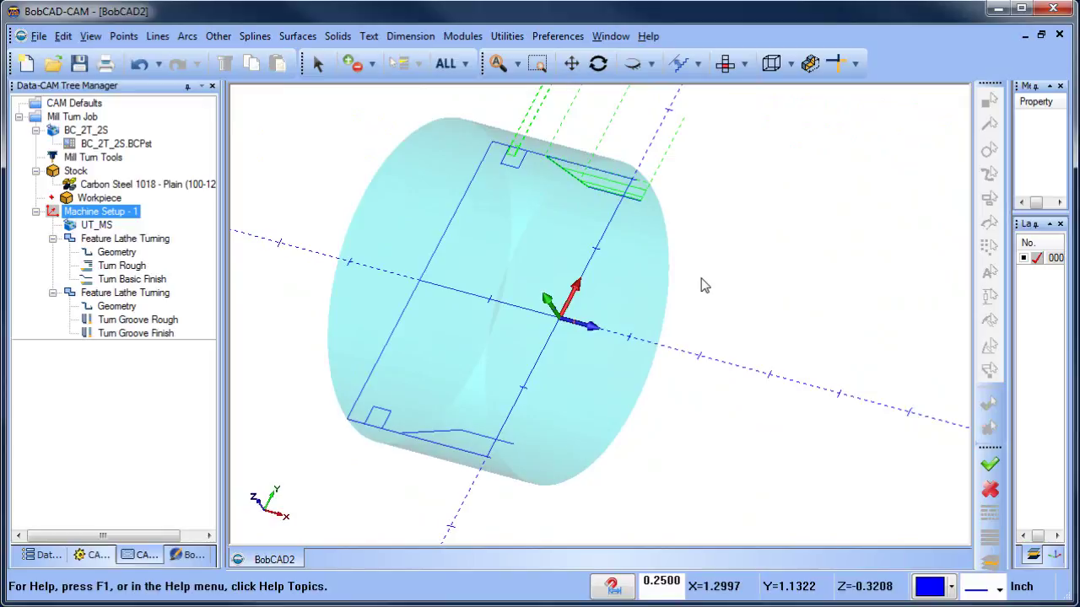
right_click(720, 188)
click(751, 215)
scroll(690, 201, down, 2)
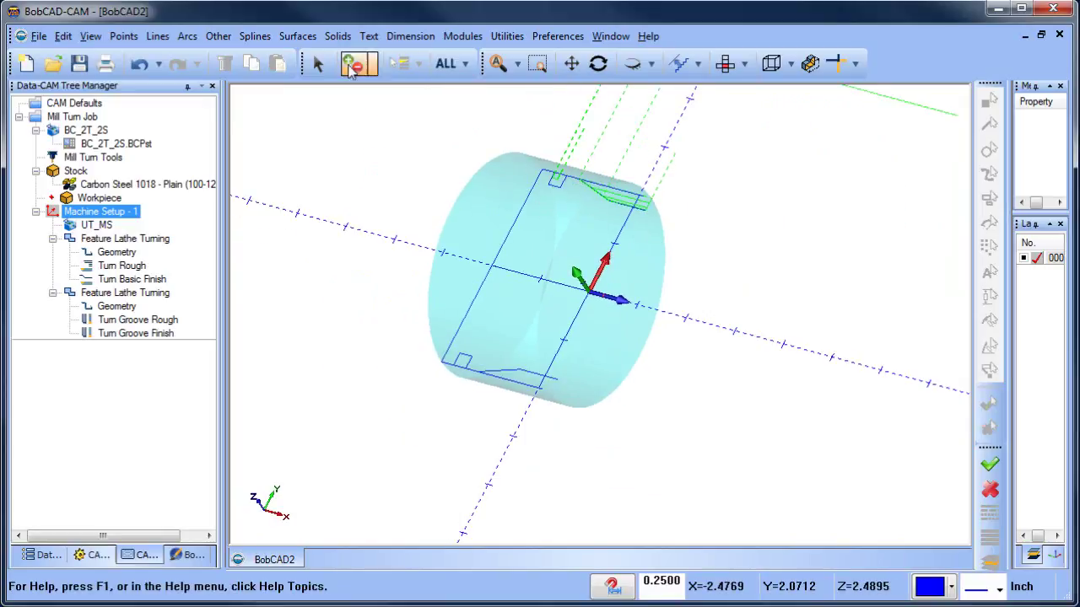
- Copy all of the part's wireframe geometry and paste it into a new file
click(312, 65)
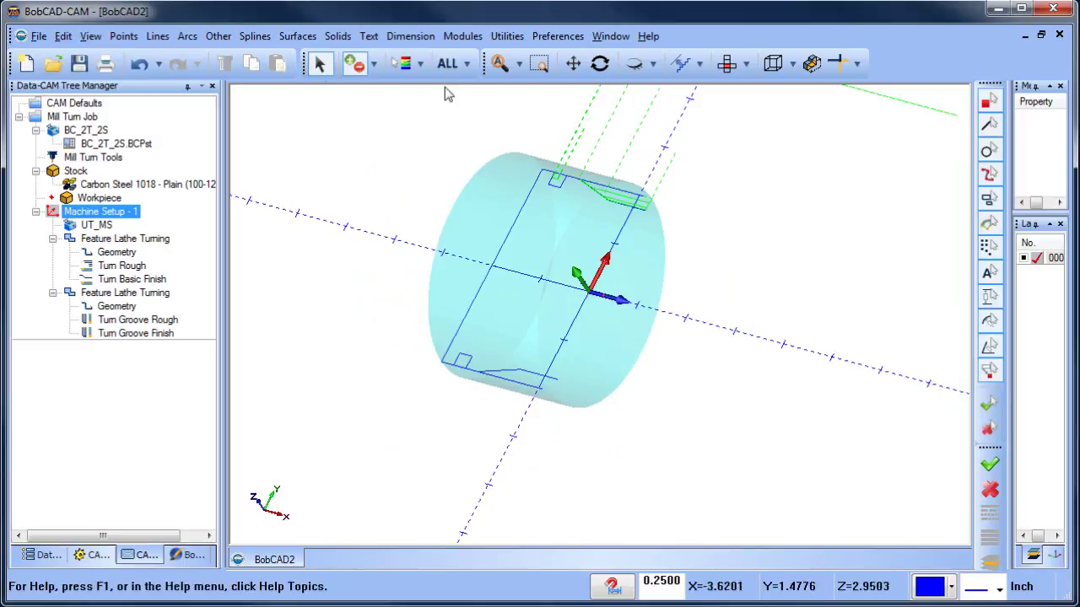
click(63, 36)
click(124, 110)
right_click(333, 159)
click(370, 183)
click(27, 63)
click(63, 36)
click(84, 126)
scroll(540, 279, down, 4)
scroll(542, 283, up, 3)
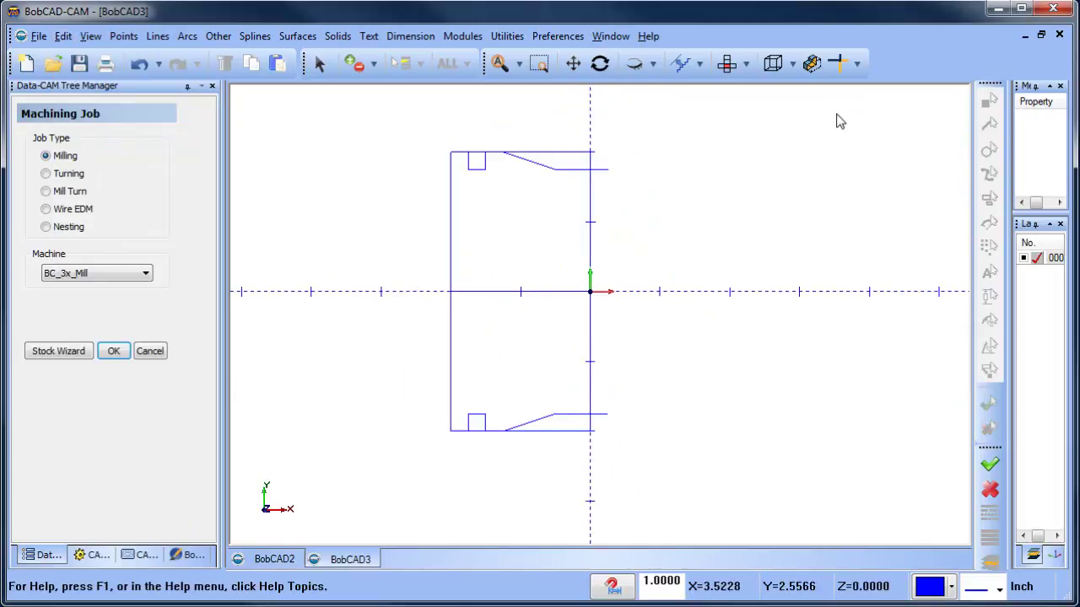
- Quick-trim the upper and lower profile lines where they extend past the part's front face
click(857, 64)
click(871, 176)
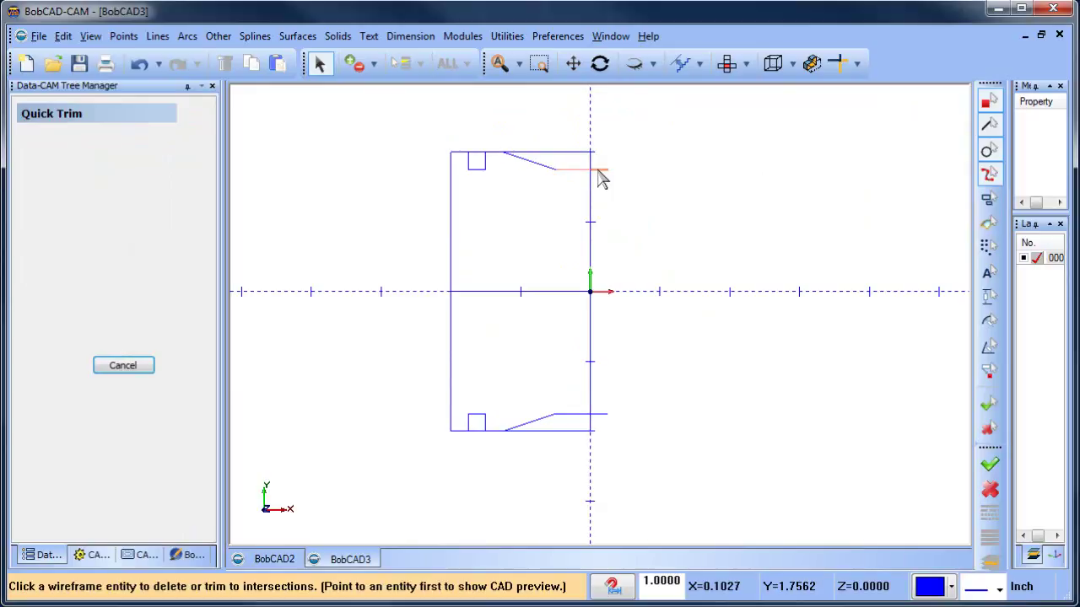
right_click(692, 300)
click(731, 322)
scroll(636, 311, down, 1)
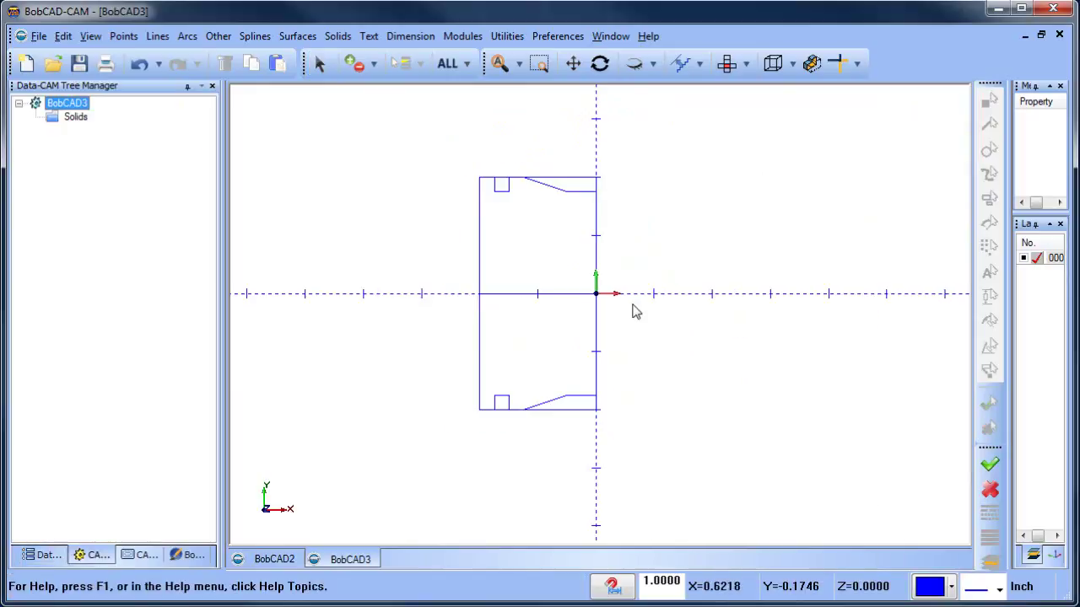
scroll(636, 311, up, 1)
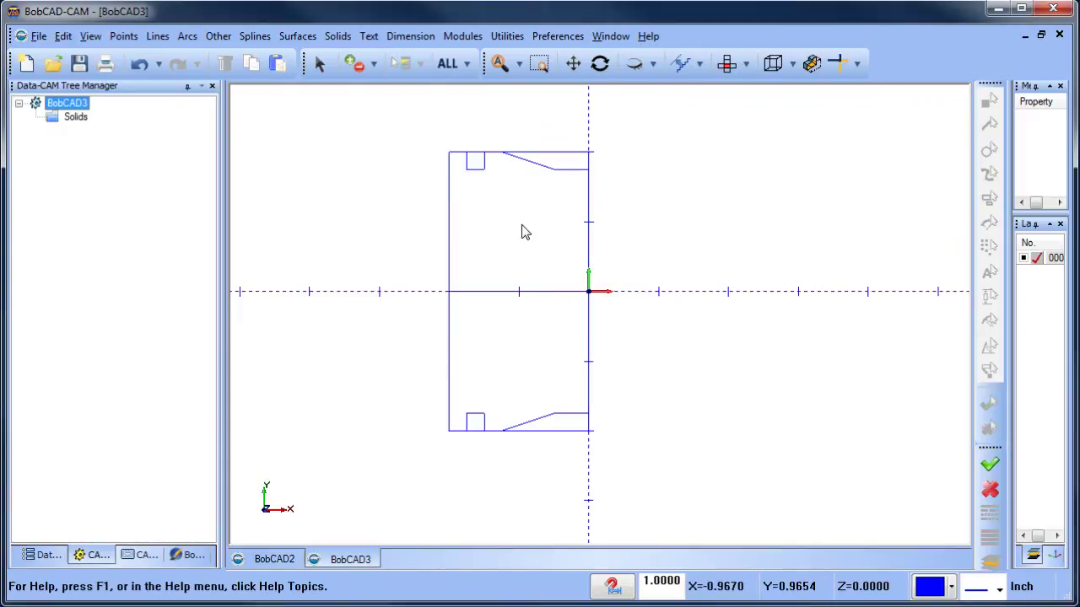
- Create a Mill Turn machining job for the BC_2T_2S machine and start the Stock Wizard
click(138, 554)
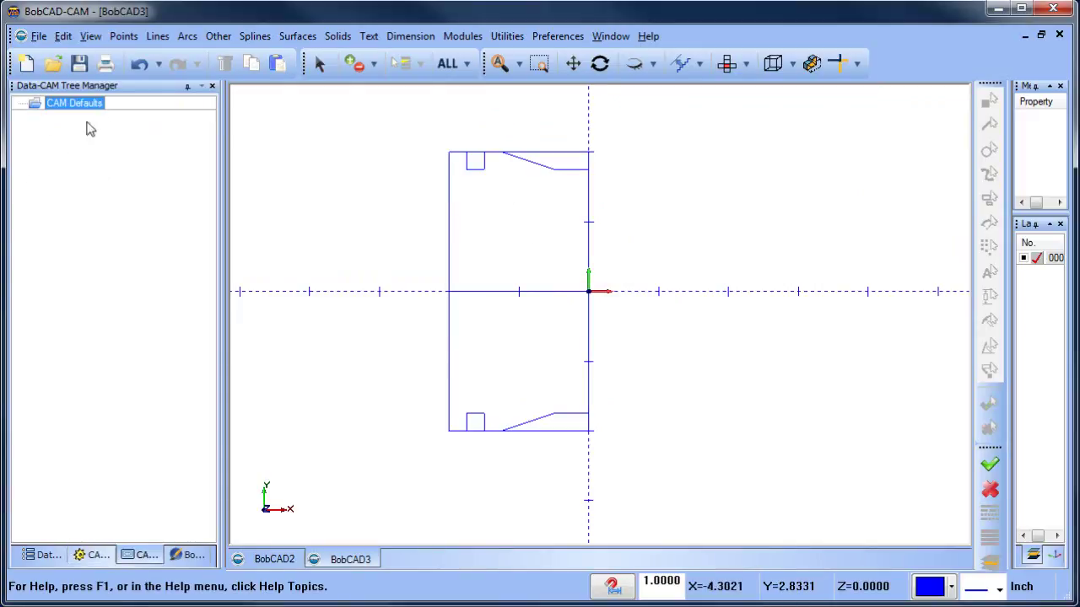
right_click(86, 105)
click(160, 121)
click(45, 192)
click(125, 274)
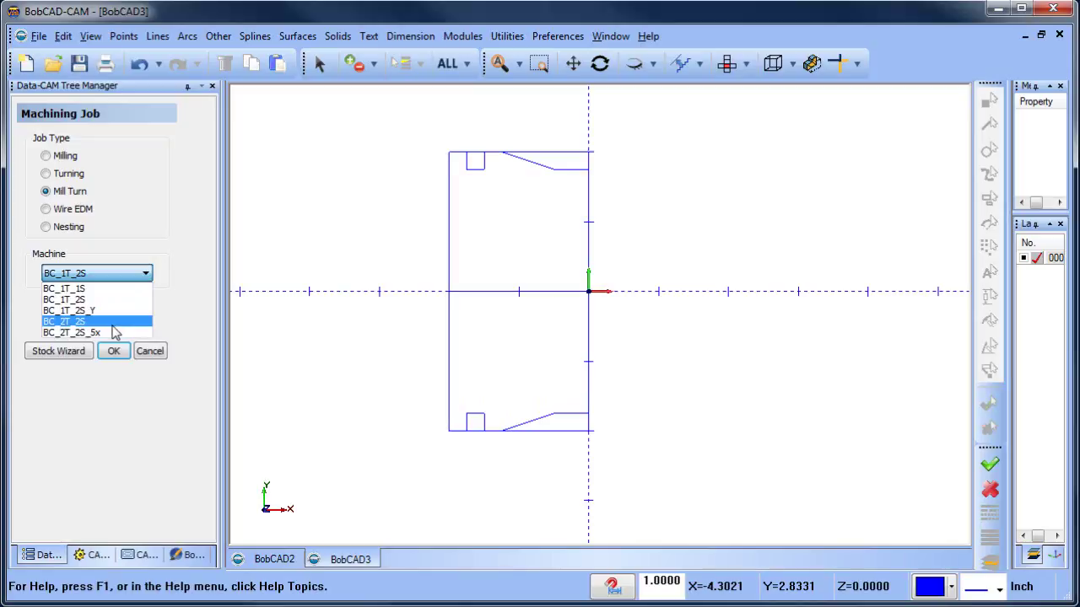
click(112, 326)
click(69, 351)
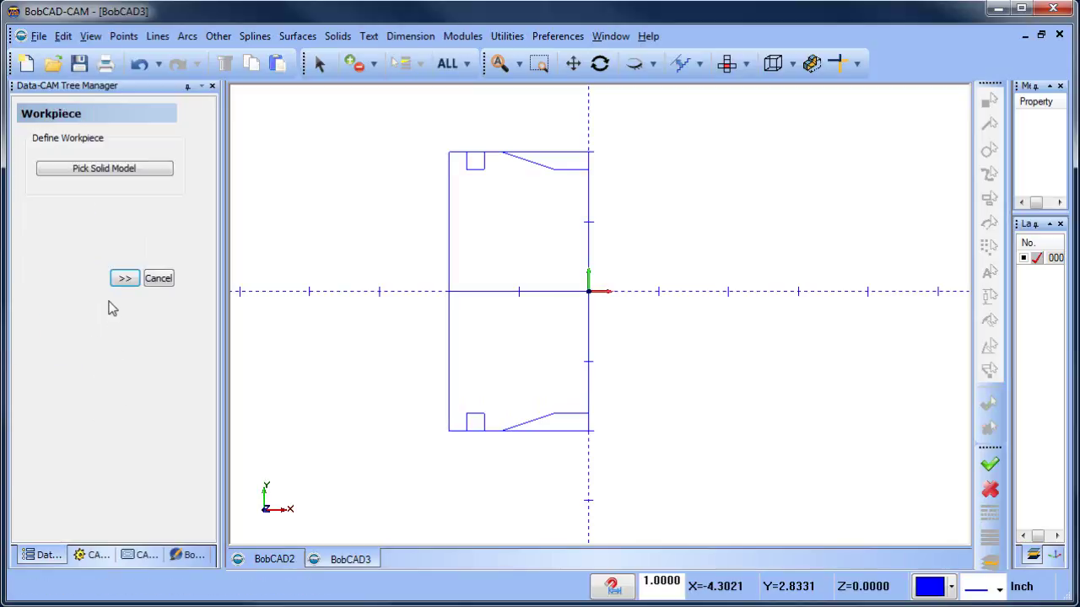
- Define cylindrical stock from the workspace bounding box with its extrusion direction along the X Axis, and continue to the machine setup
click(124, 278)
click(44, 184)
click(119, 326)
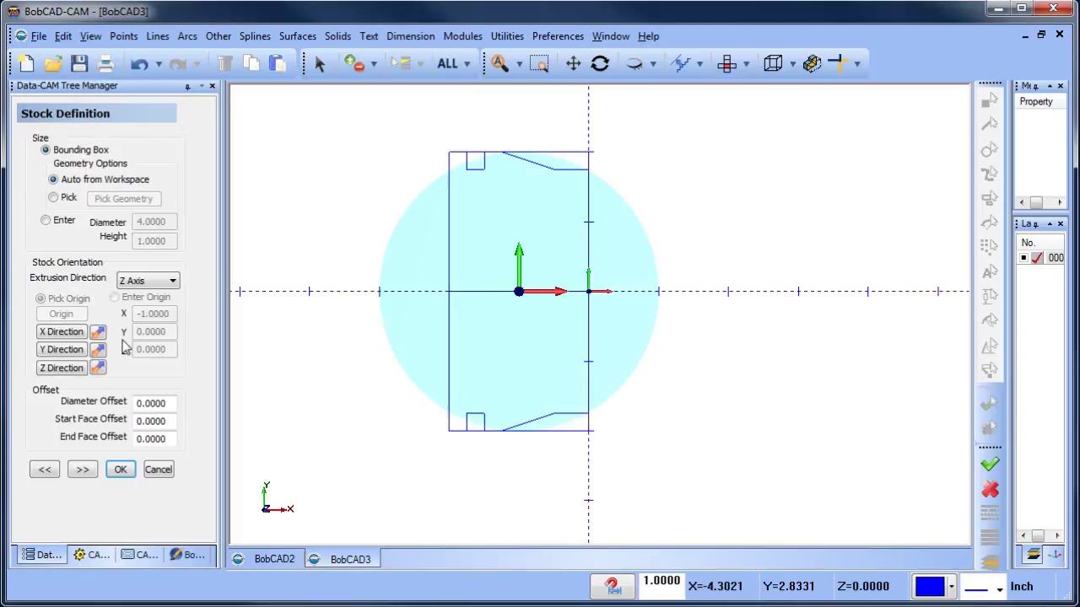
click(160, 281)
click(156, 297)
middle_drag(331, 372, 432, 359)
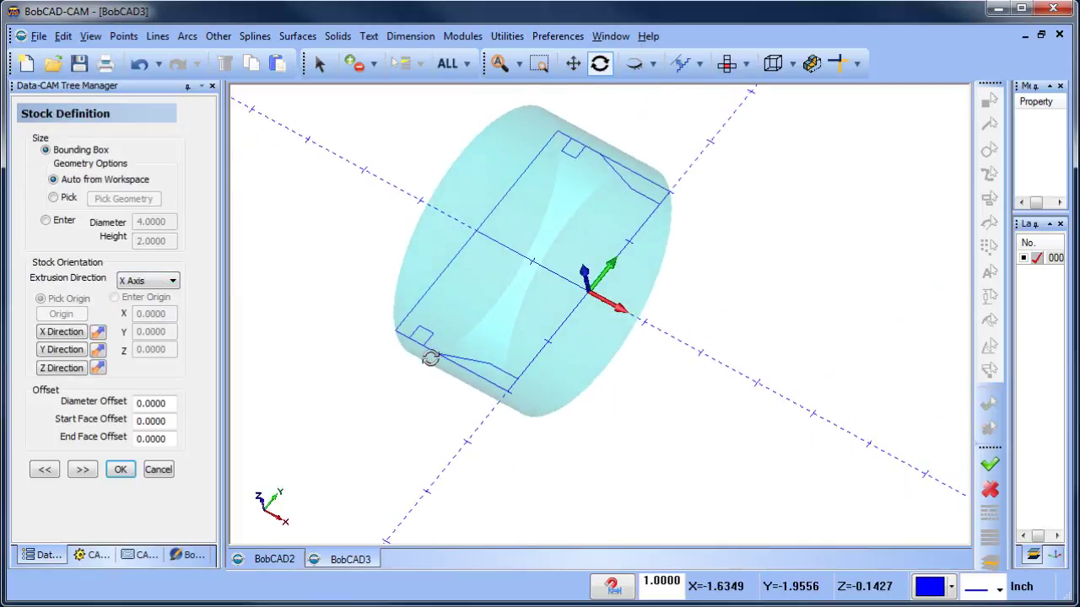
click(83, 470)
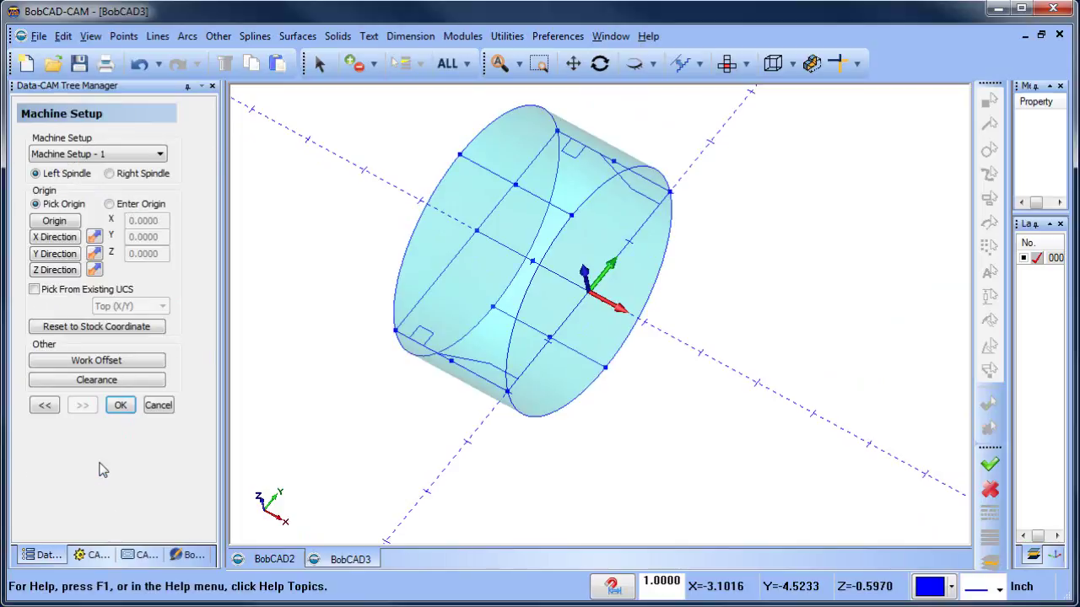
- Align the machine setup's Z direction with the part's centerline and its X direction with the radial line on the front face
click(71, 270)
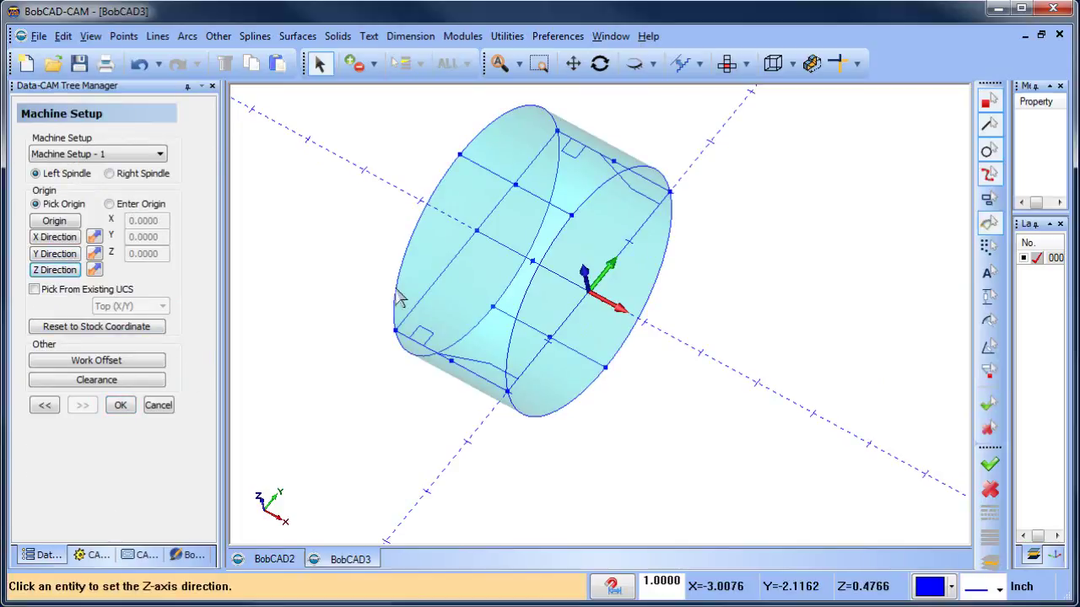
click(504, 251)
middle_drag(514, 458, 632, 468)
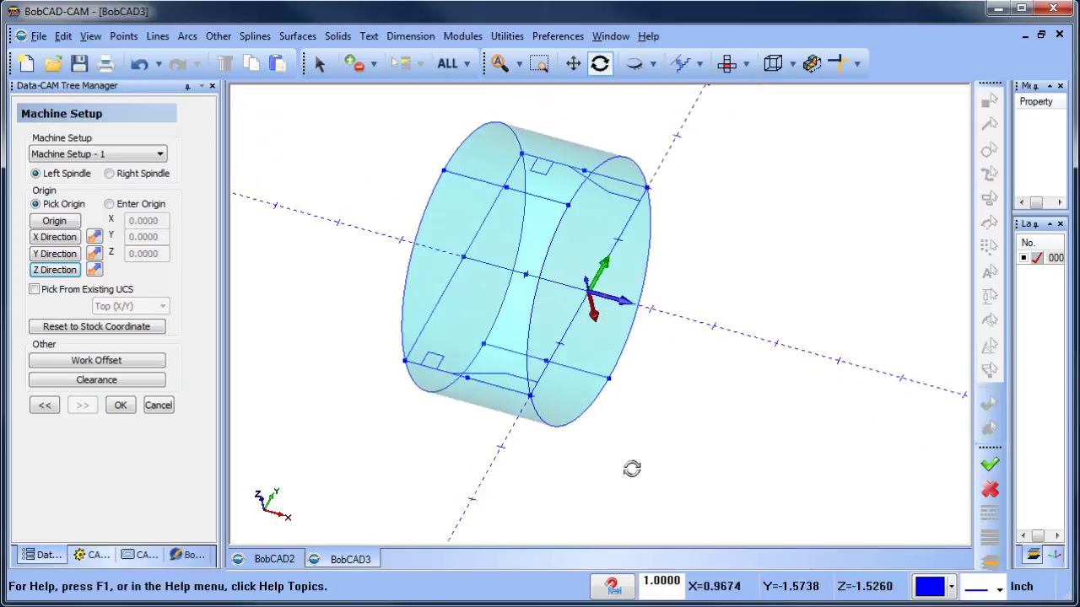
key(Escape)
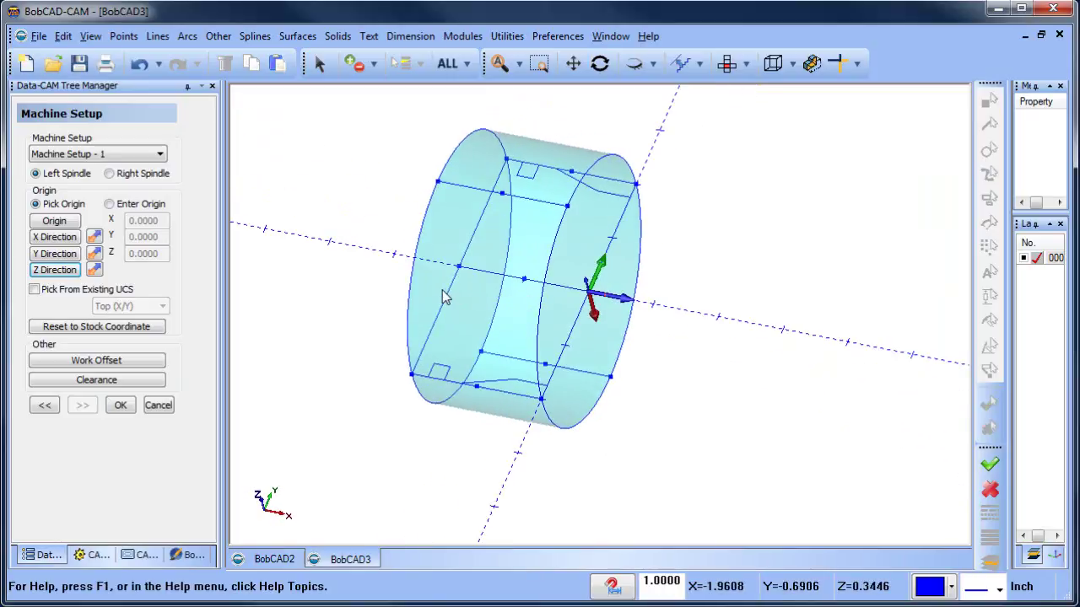
click(61, 240)
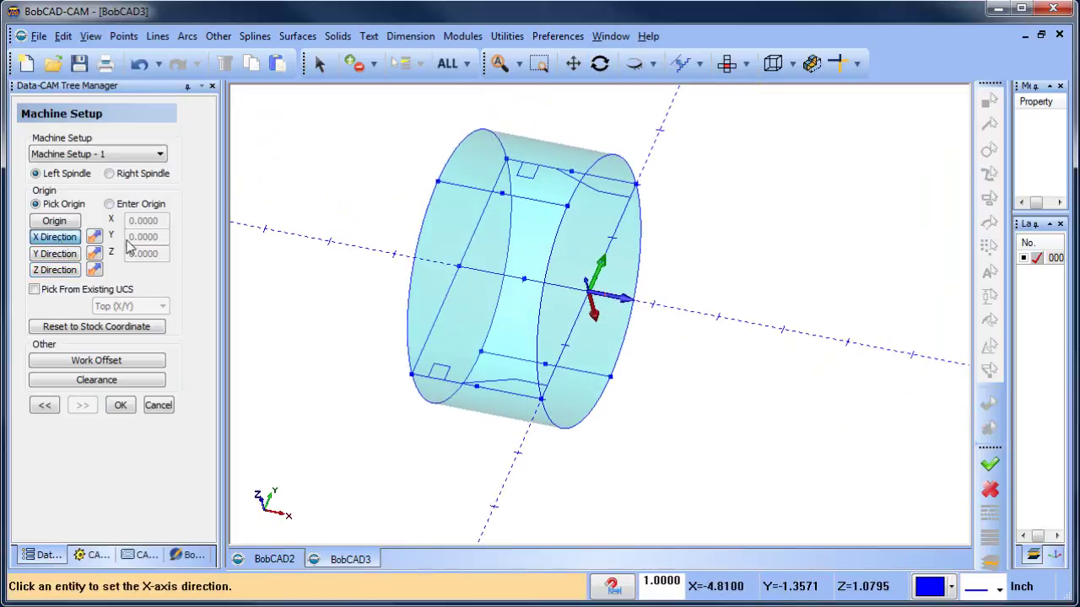
click(616, 238)
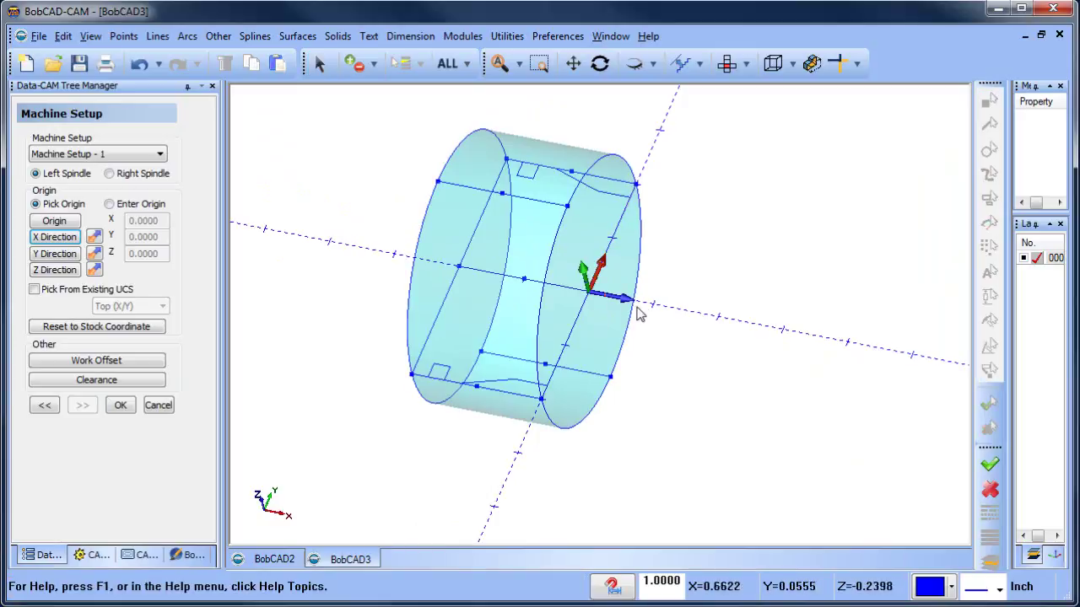
middle_drag(641, 329, 581, 390)
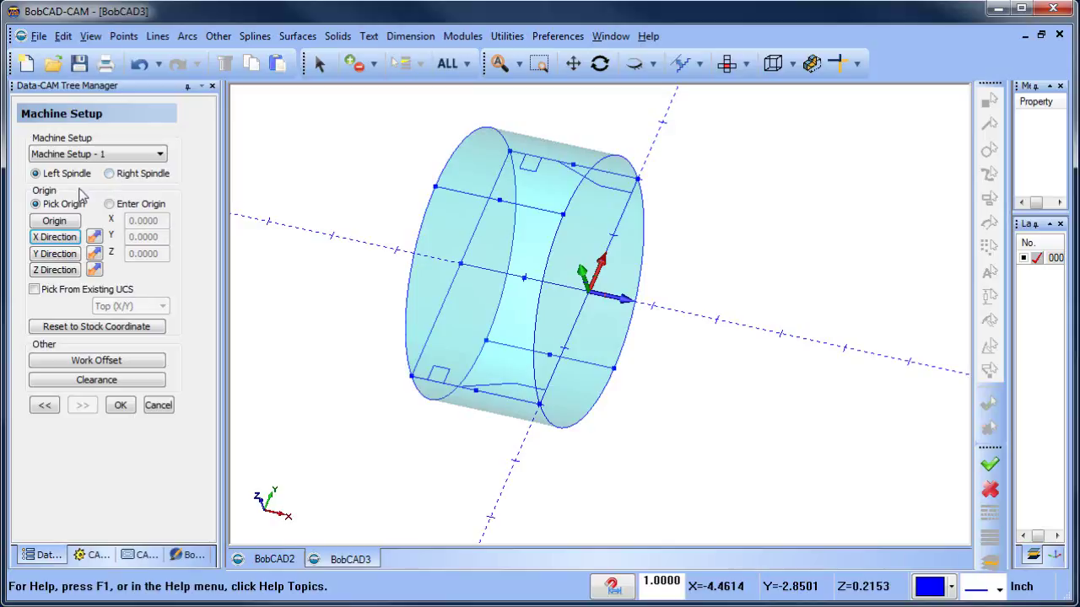
- Review the Work Offset settings, cancel that dialog, and accept the machine setup for the left spindle
click(137, 365)
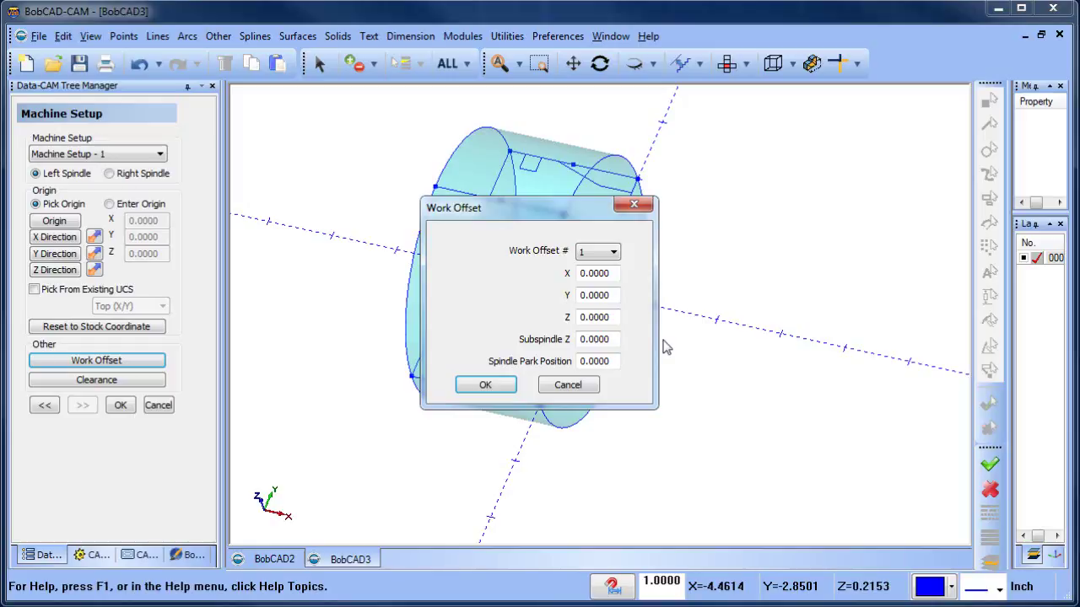
click(612, 361)
click(607, 317)
click(579, 387)
click(120, 405)
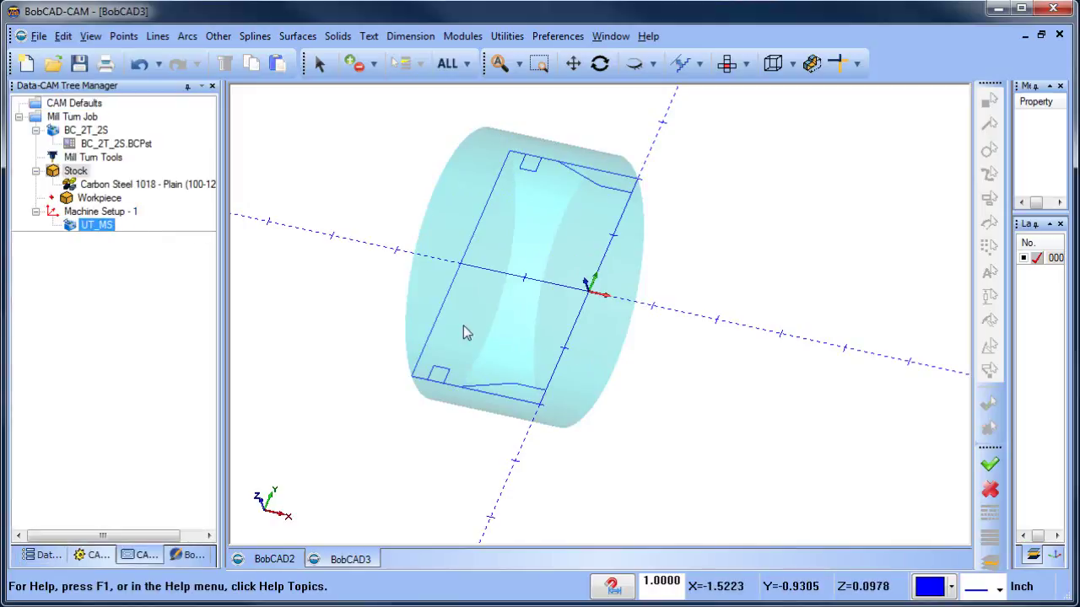
- Switch to the top view, show the axes of Machine Setup - 1, and select its UT_MS entry
middle_drag(465, 330, 517, 353)
click(728, 63)
scroll(551, 296, up, 2)
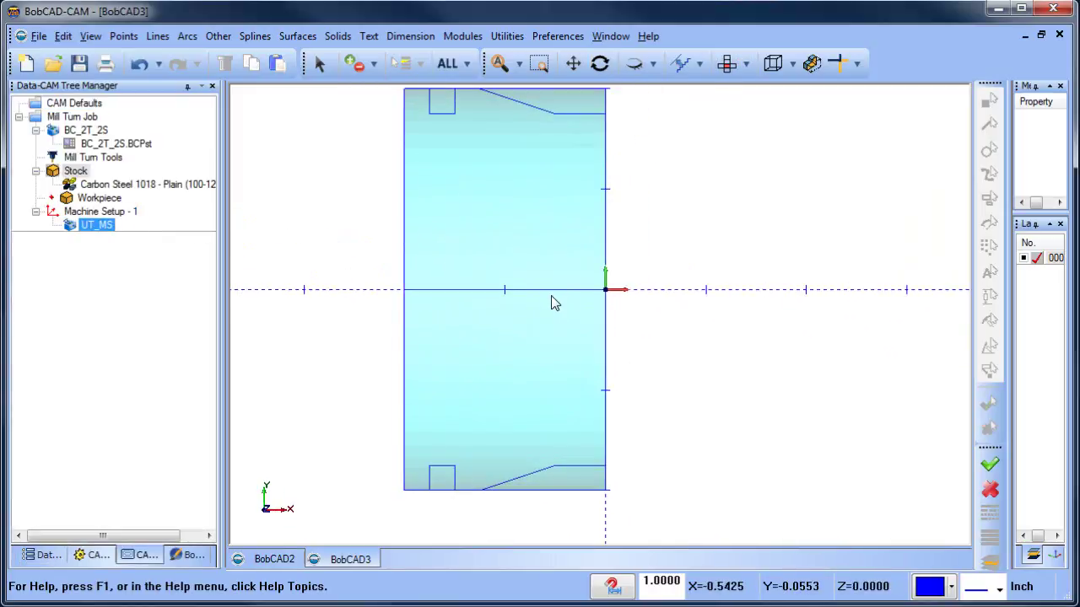
click(117, 213)
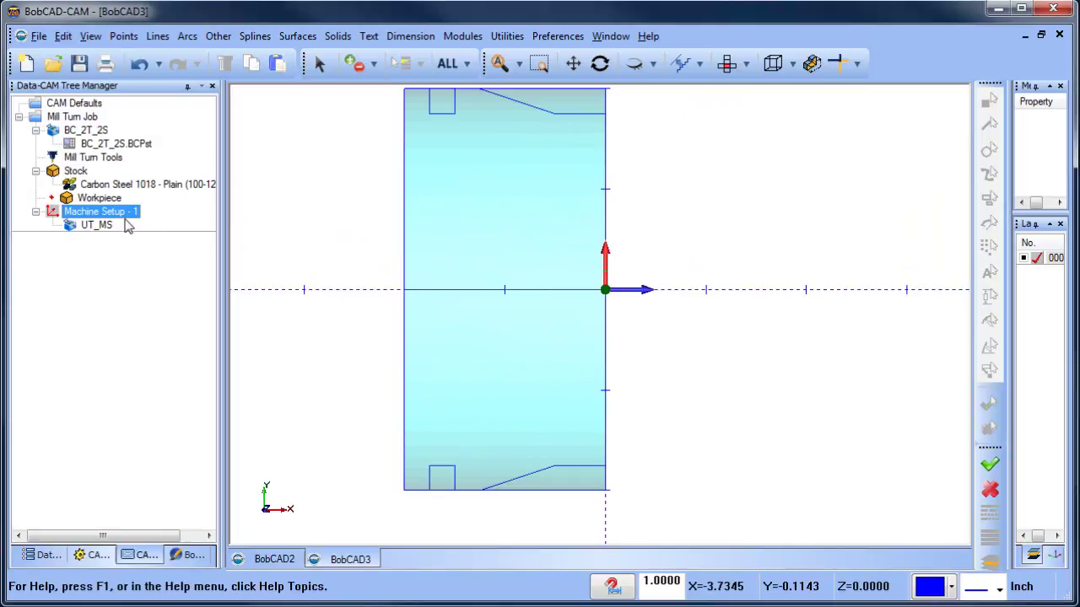
click(97, 227)
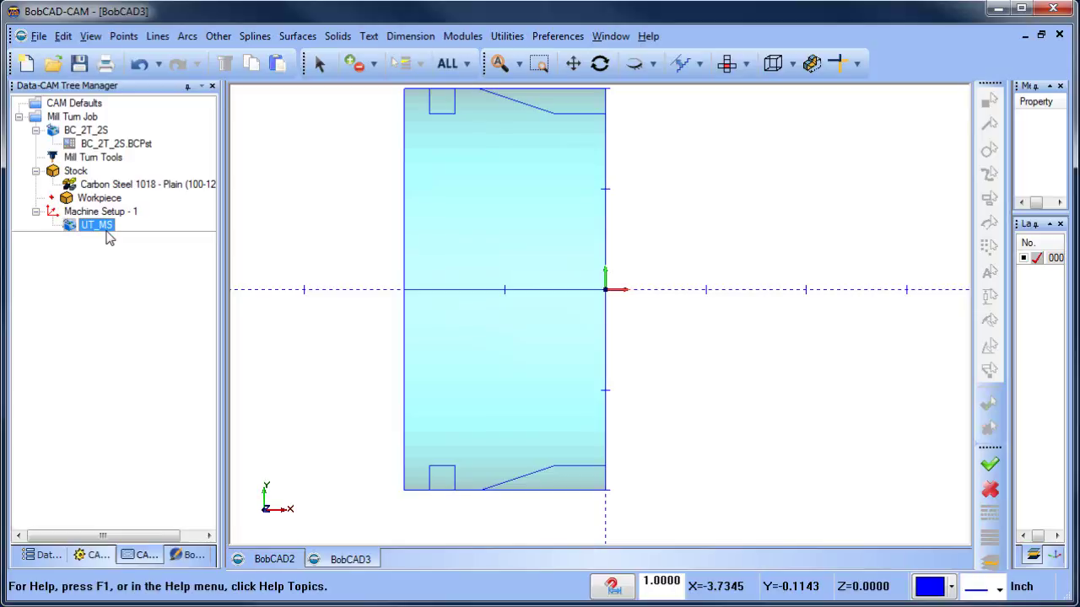
- Add a Lathe Turning feature to Machine Setup - 1, using the part's upper tapered profile chain as its geometry
scroll(369, 258, down, 2)
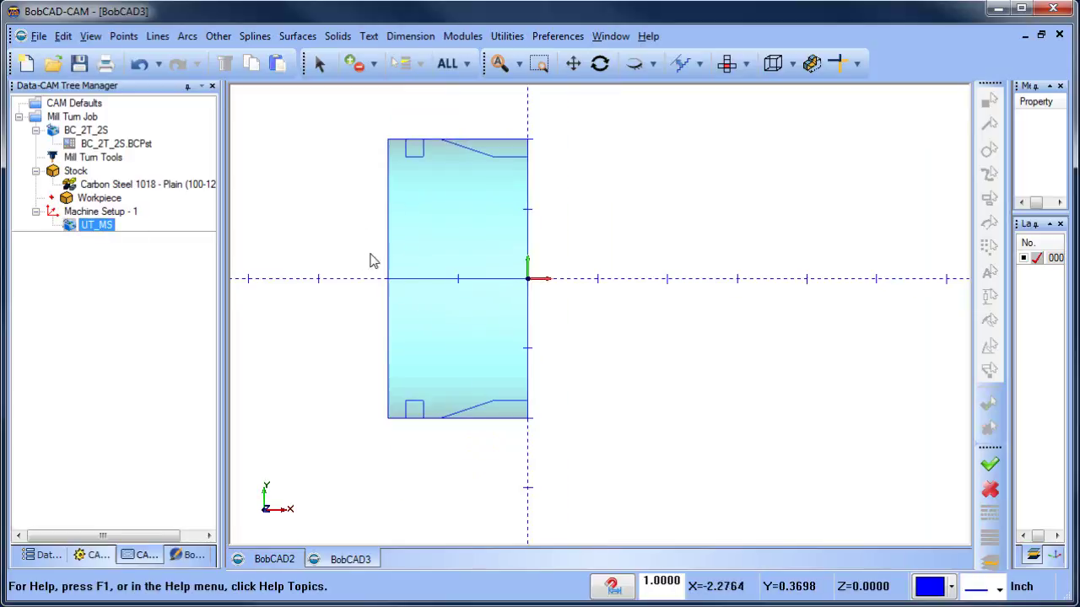
middle_drag(401, 270, 393, 290)
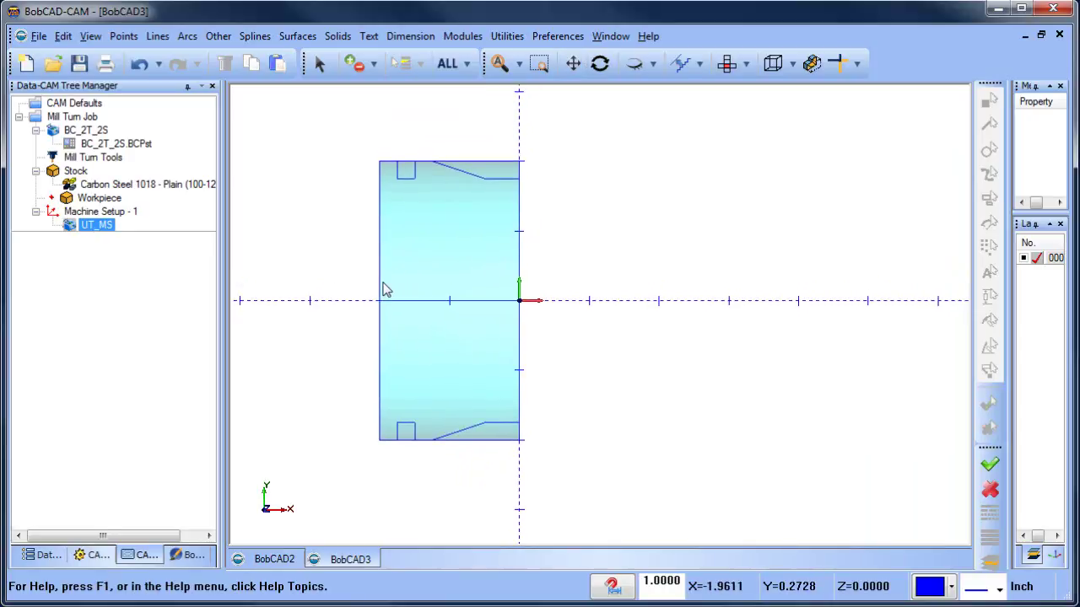
right_click(93, 213)
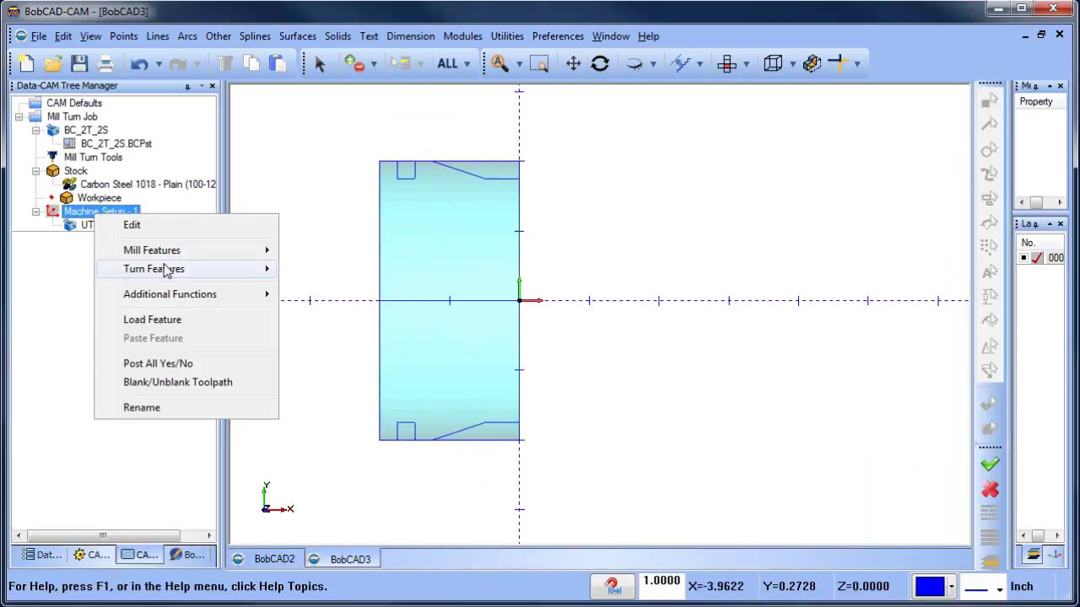
mouse_move(206, 278)
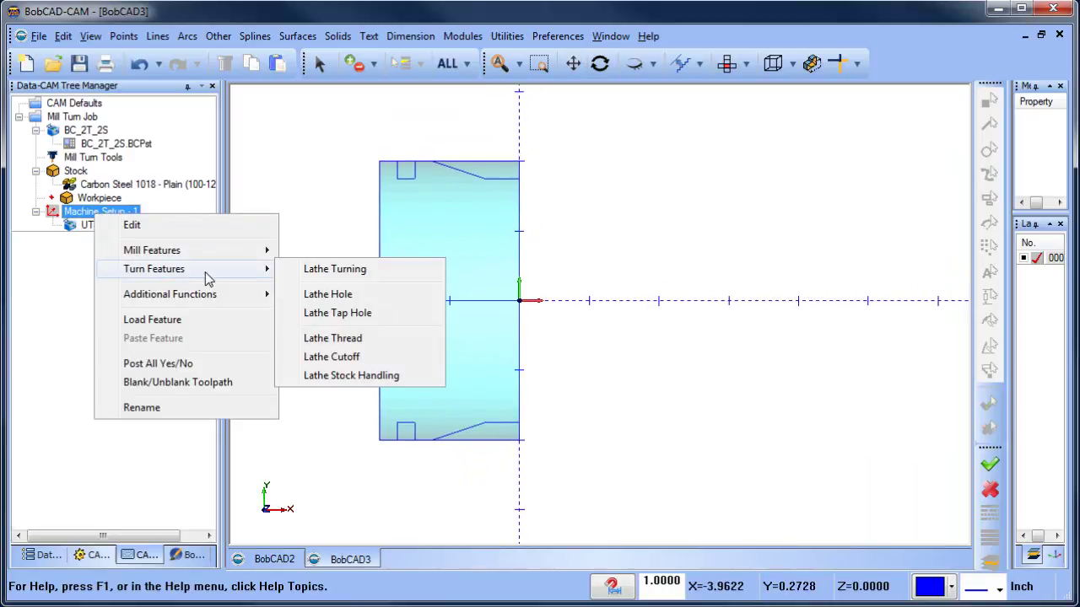
click(367, 277)
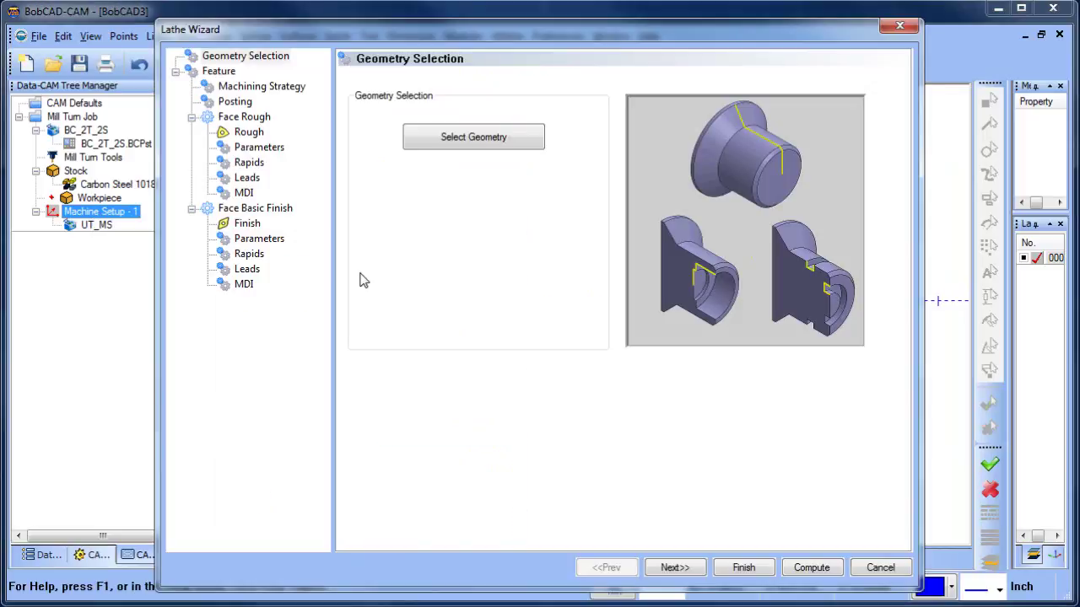
click(470, 145)
click(474, 179)
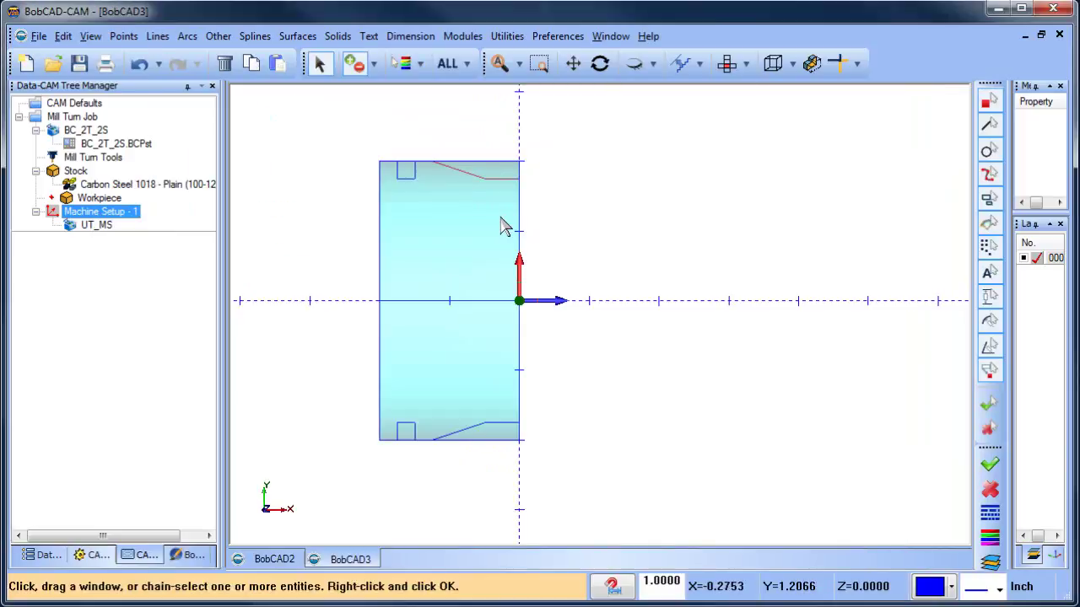
right_click(501, 225)
click(682, 567)
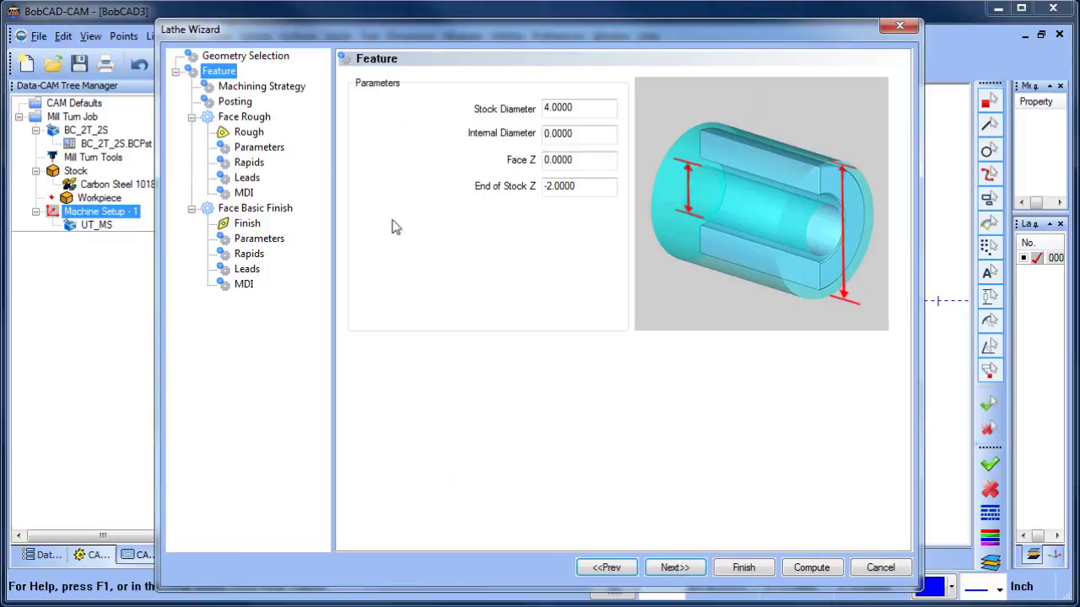
- Choose the Turn Rough machining strategy with Turn Rough and Turn Basic Finish operations, and assign the UT_MS submachine in the posting settings
click(291, 87)
click(380, 142)
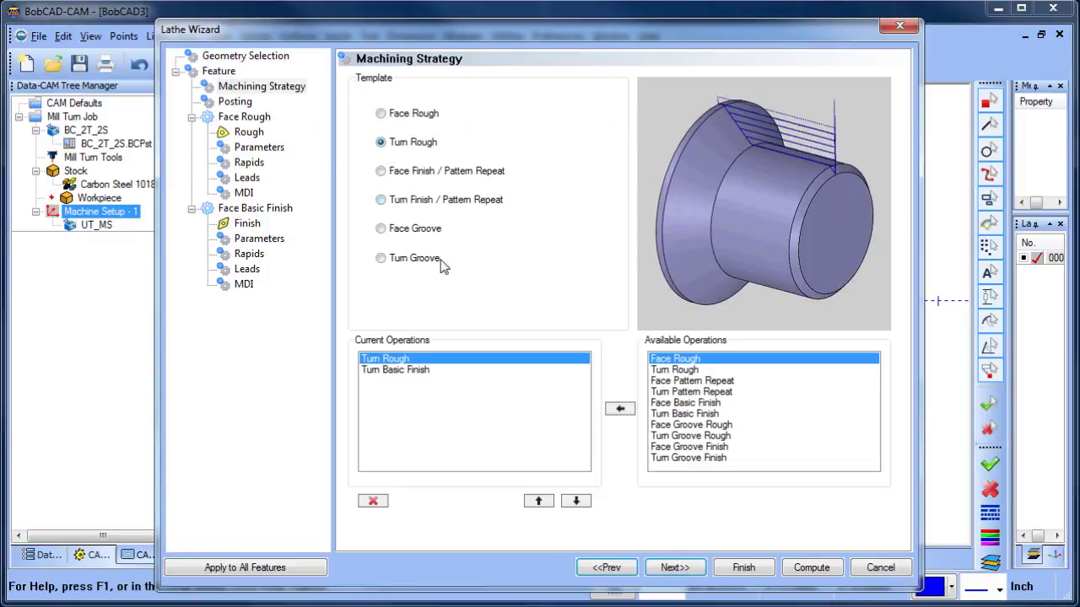
click(447, 387)
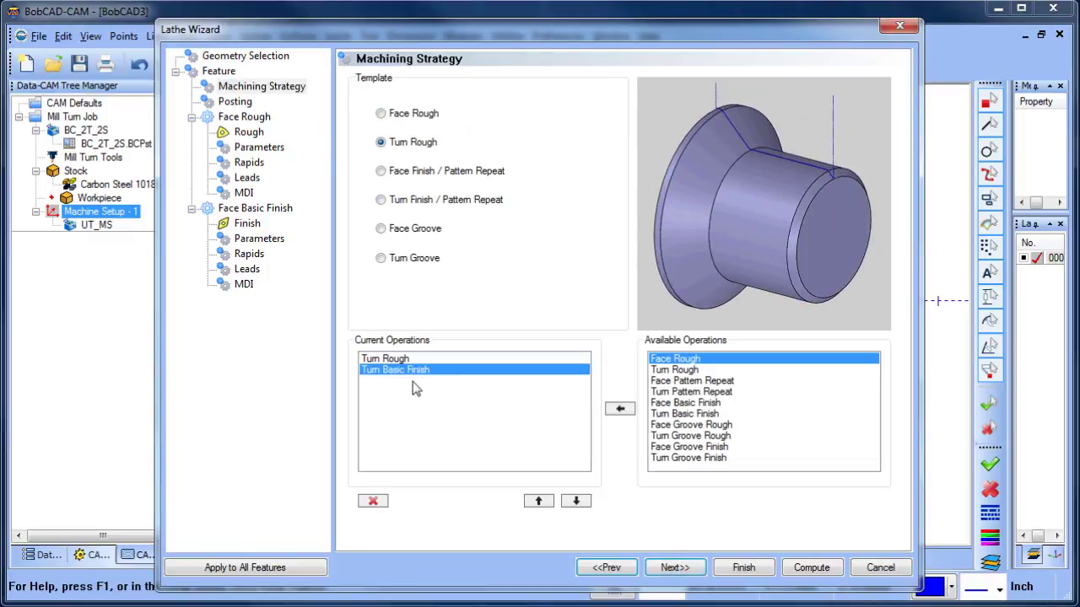
click(684, 568)
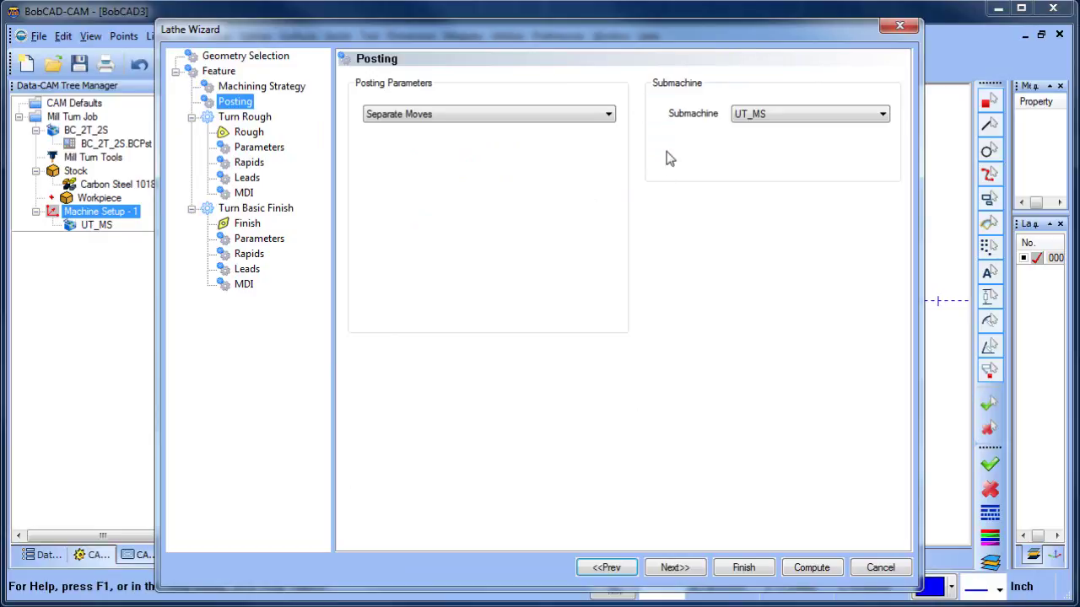
click(779, 115)
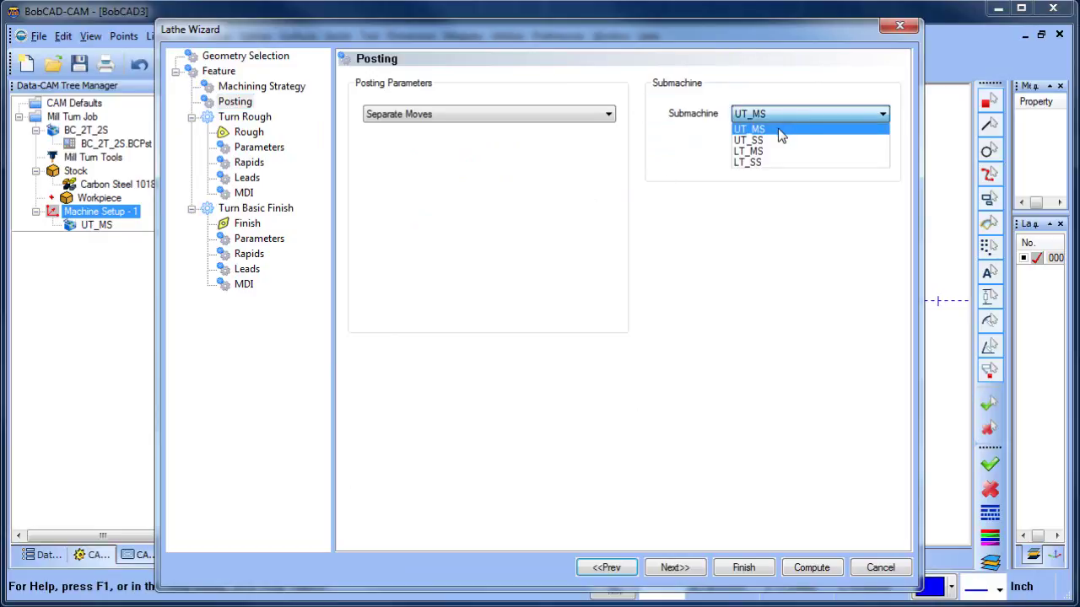
click(780, 130)
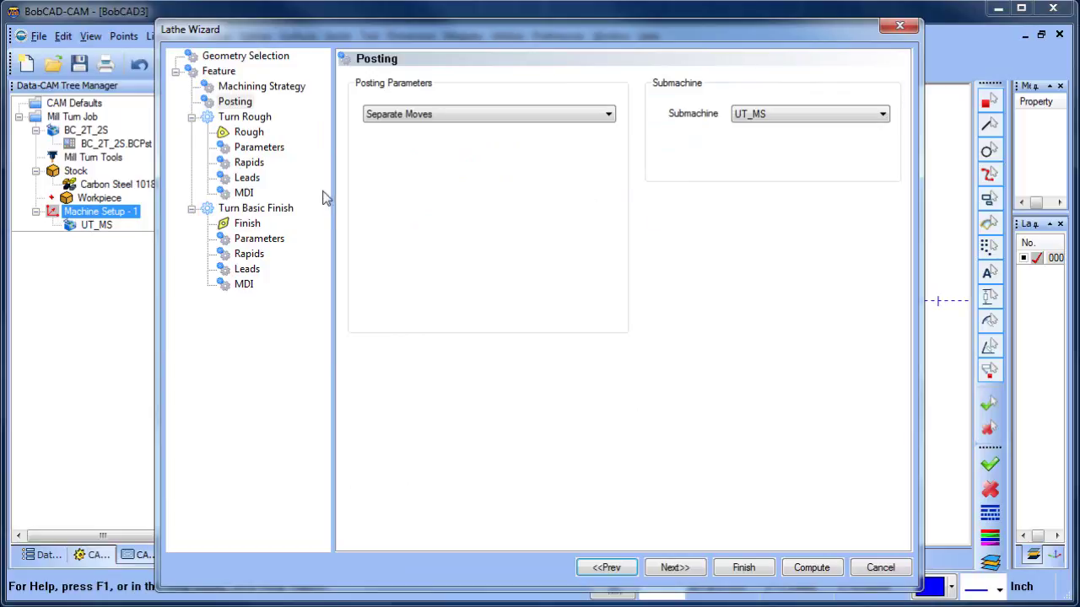
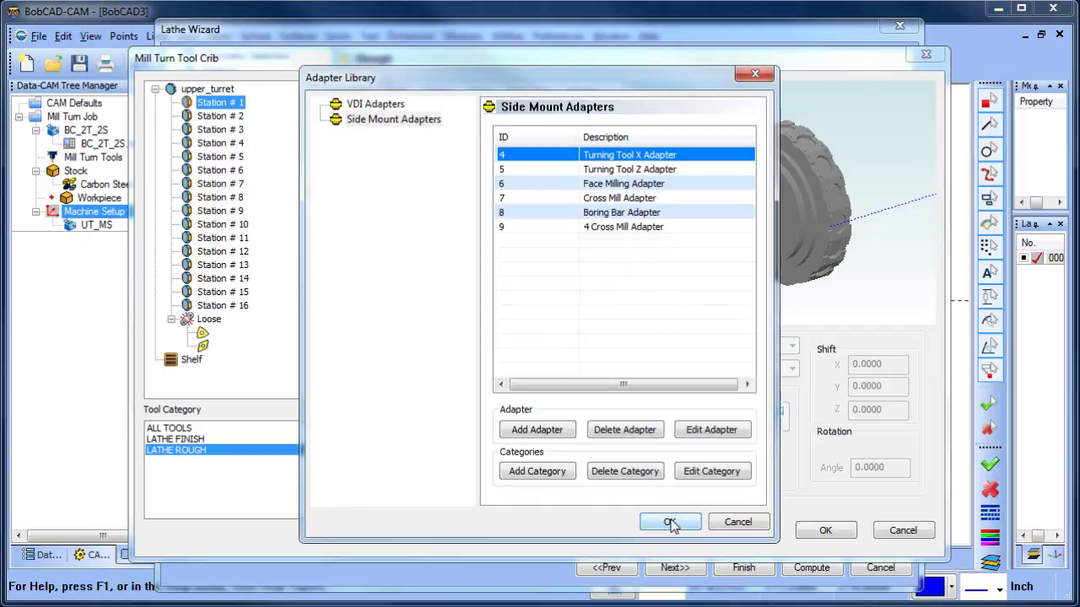
- Mount the side-mount Turning Tool X Adapter on Station # 1 and add the lathe tool 80 DEG. 1/64 ROUGH TURNING to it
click(671, 522)
drag(733, 249, 849, 238)
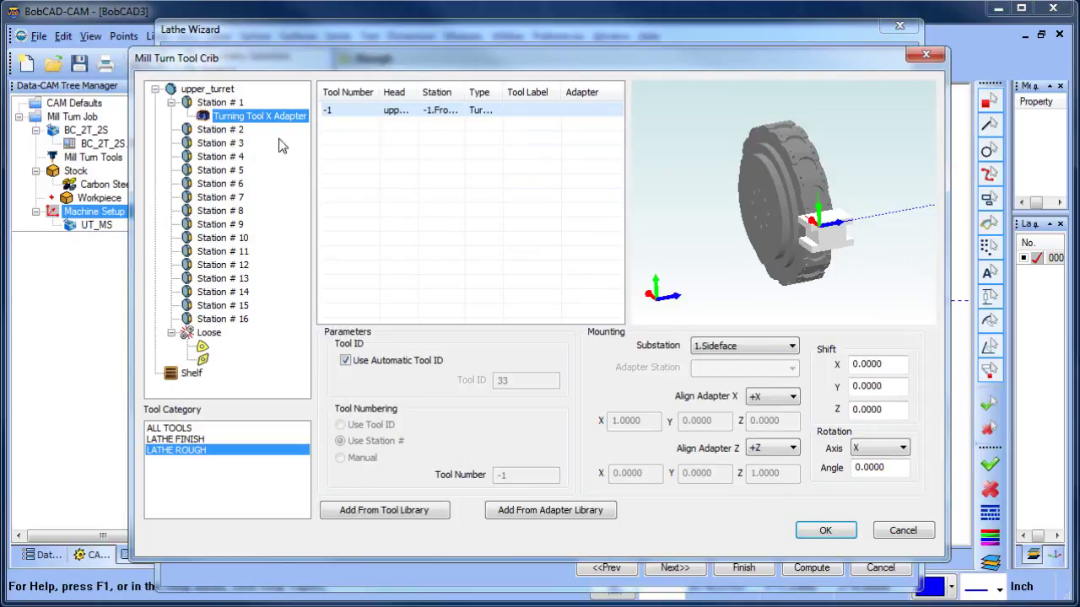
right_click(260, 120)
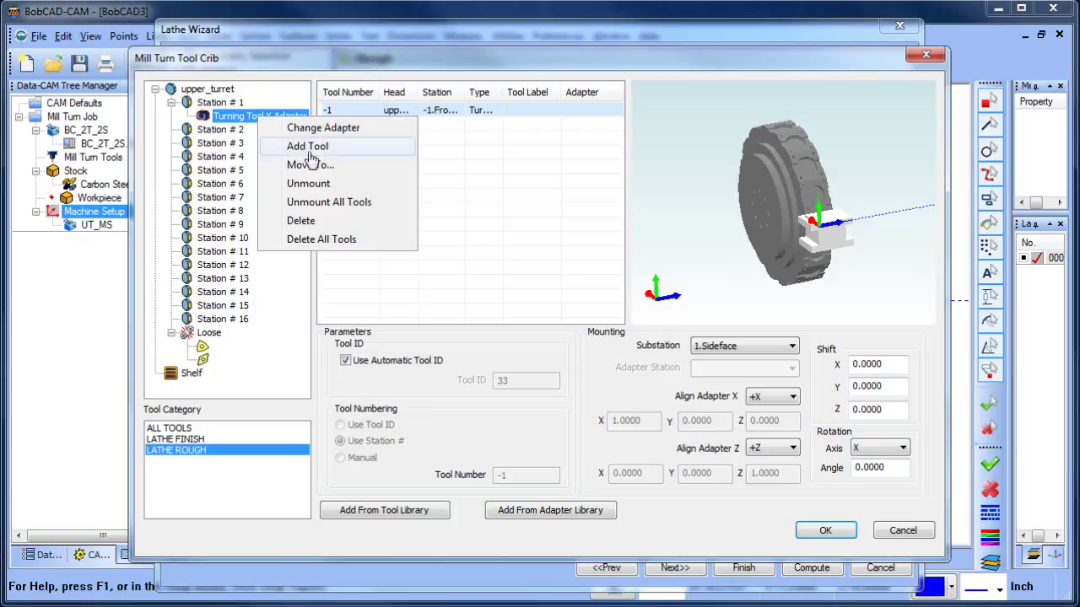
click(352, 147)
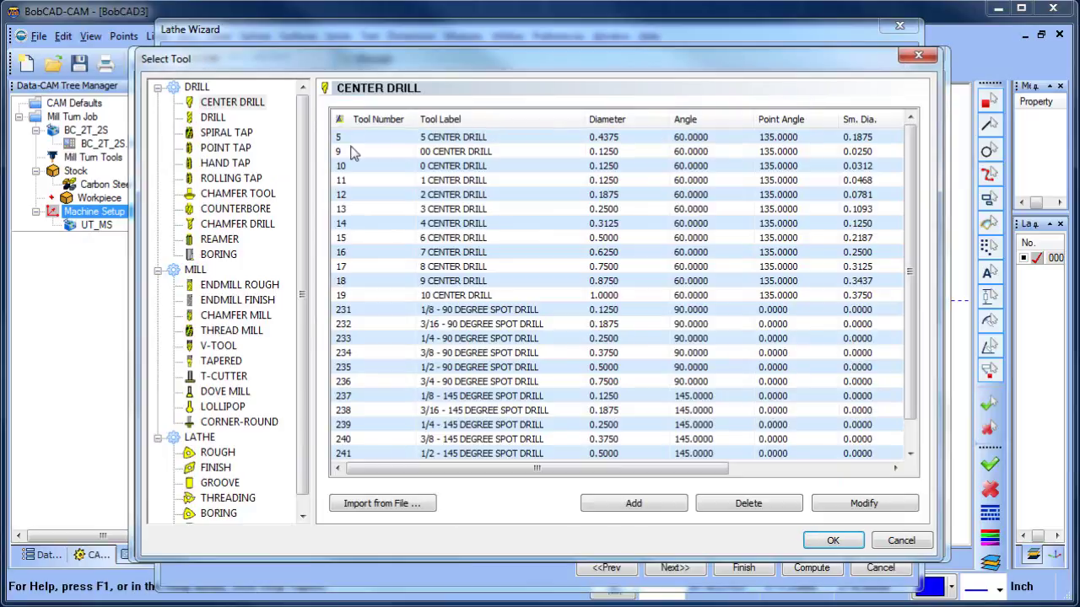
scroll(304, 295, down, 1)
click(218, 439)
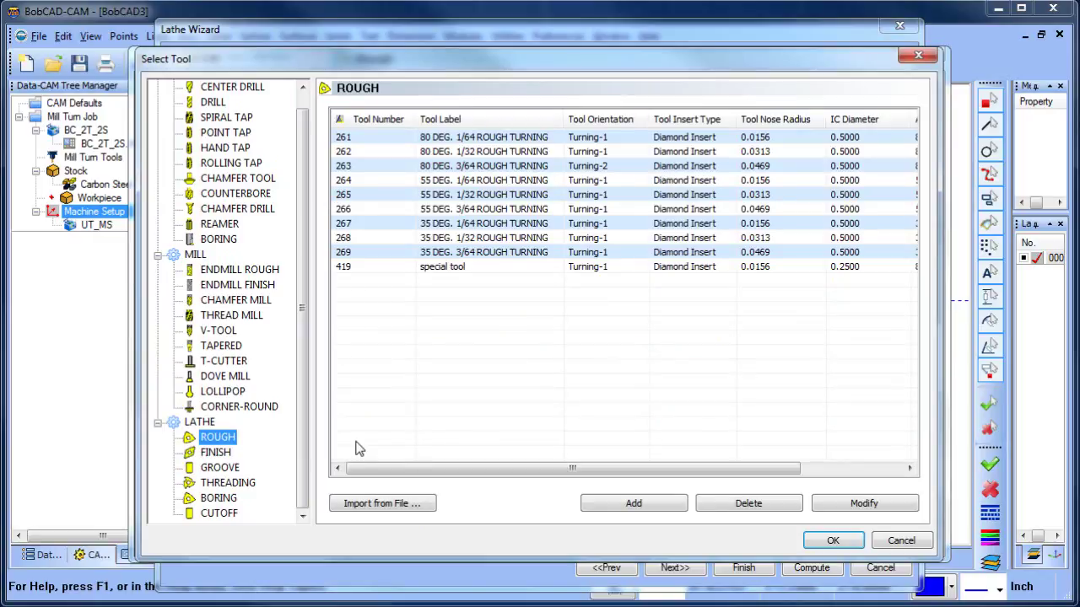
click(449, 138)
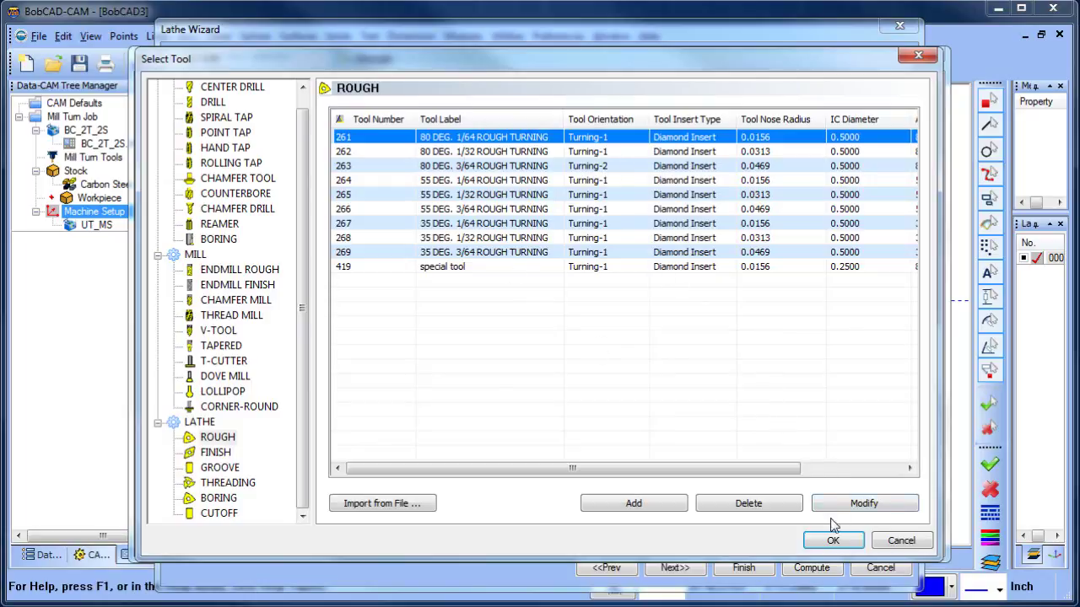
click(830, 545)
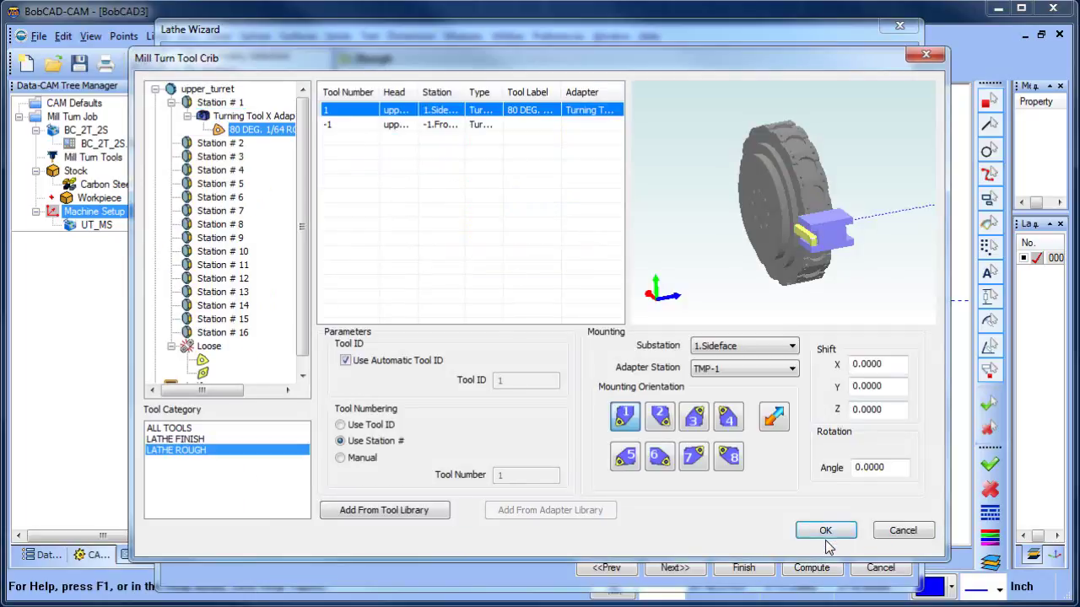
- Set the mounted roughing tool's X shift to -3.5 and accept the tool crib
middle_drag(724, 210, 848, 266)
double_click(873, 363)
text(-3.5)
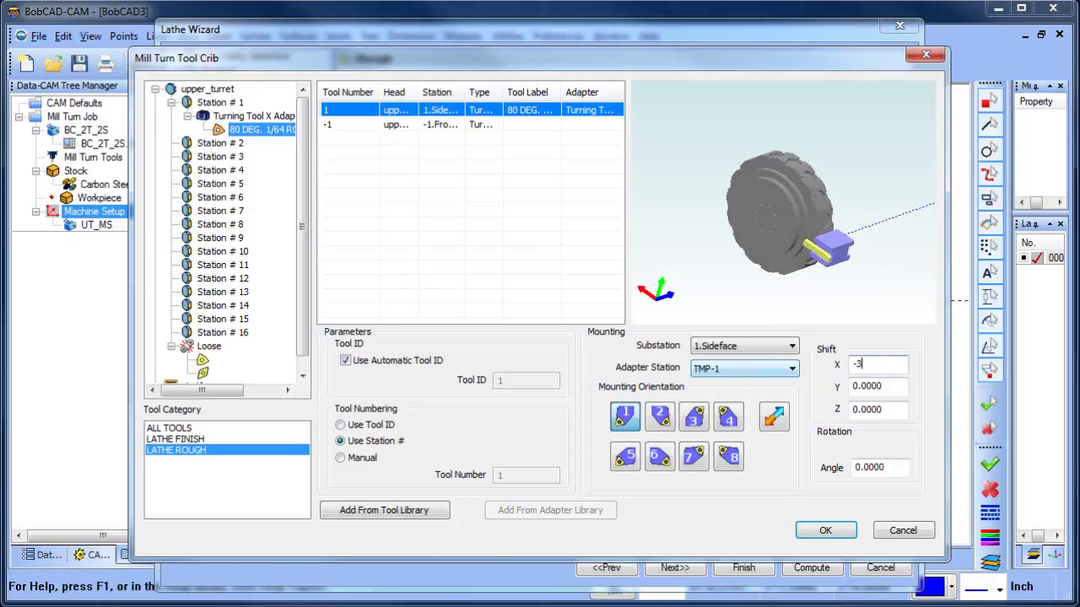
click(893, 386)
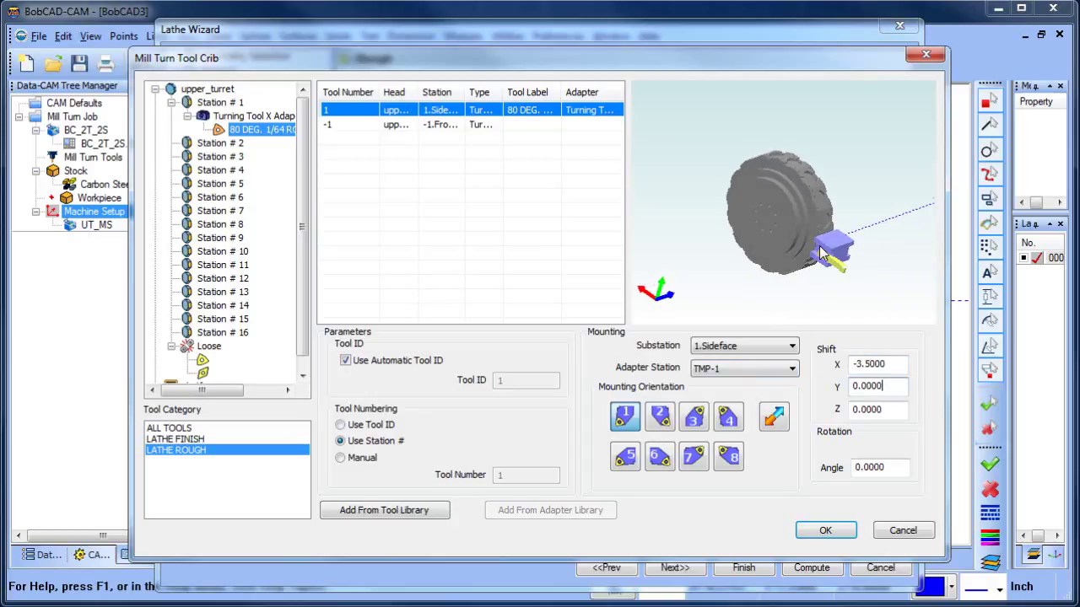
middle_drag(824, 253, 822, 267)
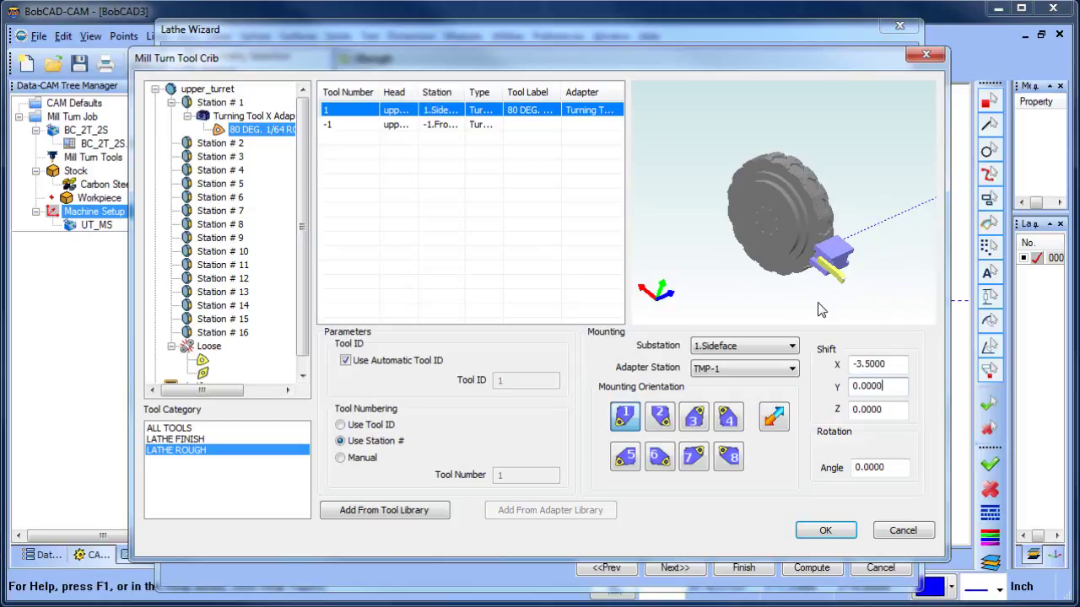
click(825, 531)
- Assign the 80 DEG. 1/64 ROUGH TURNING tool on Station # 1 to the Turn Basic Finish operation
click(247, 224)
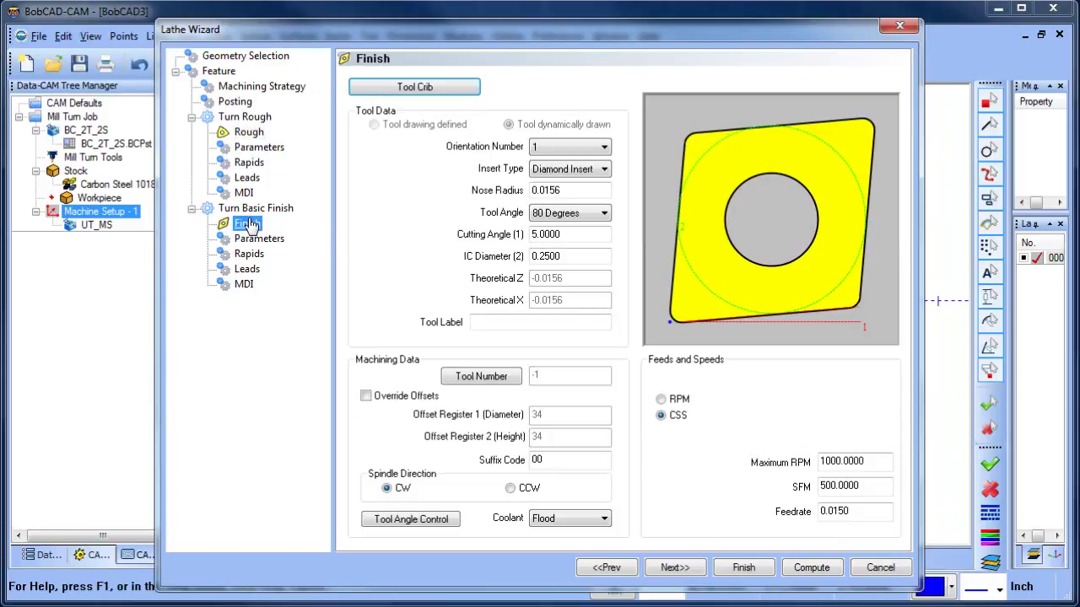
click(414, 86)
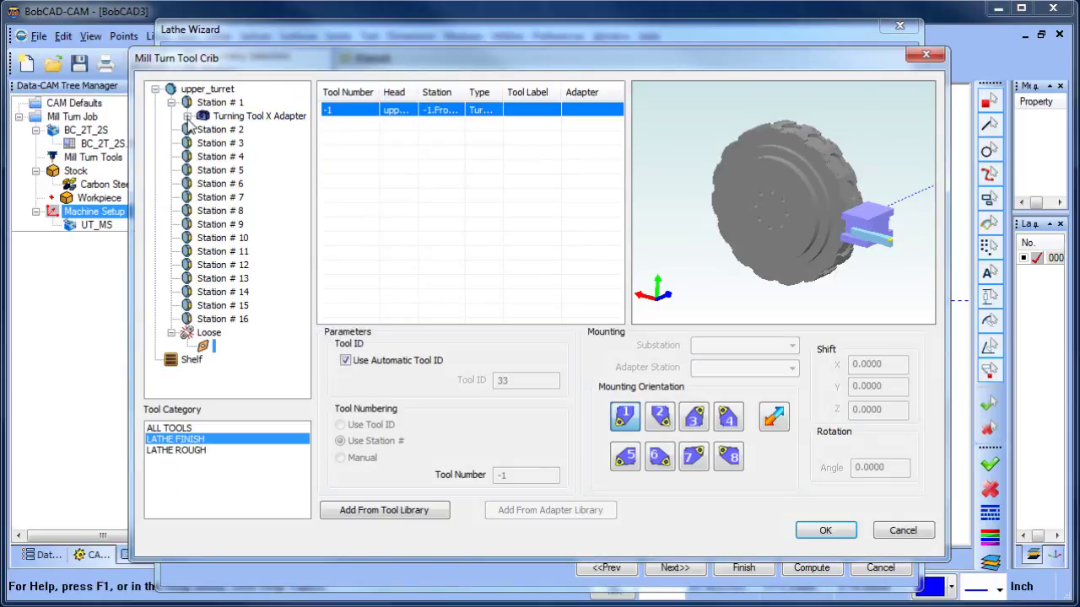
double_click(263, 116)
click(265, 131)
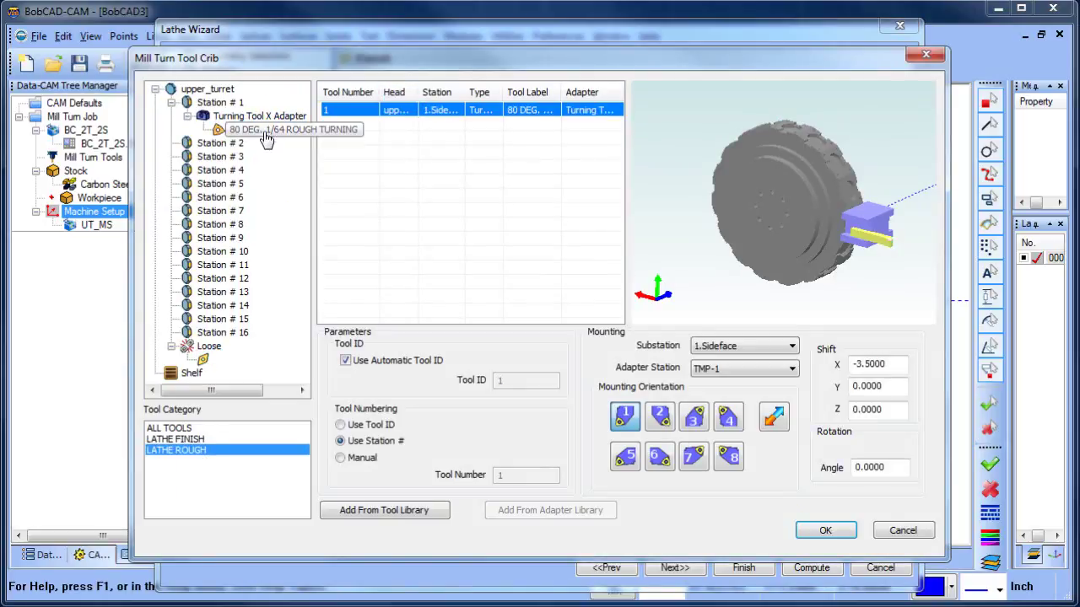
click(265, 132)
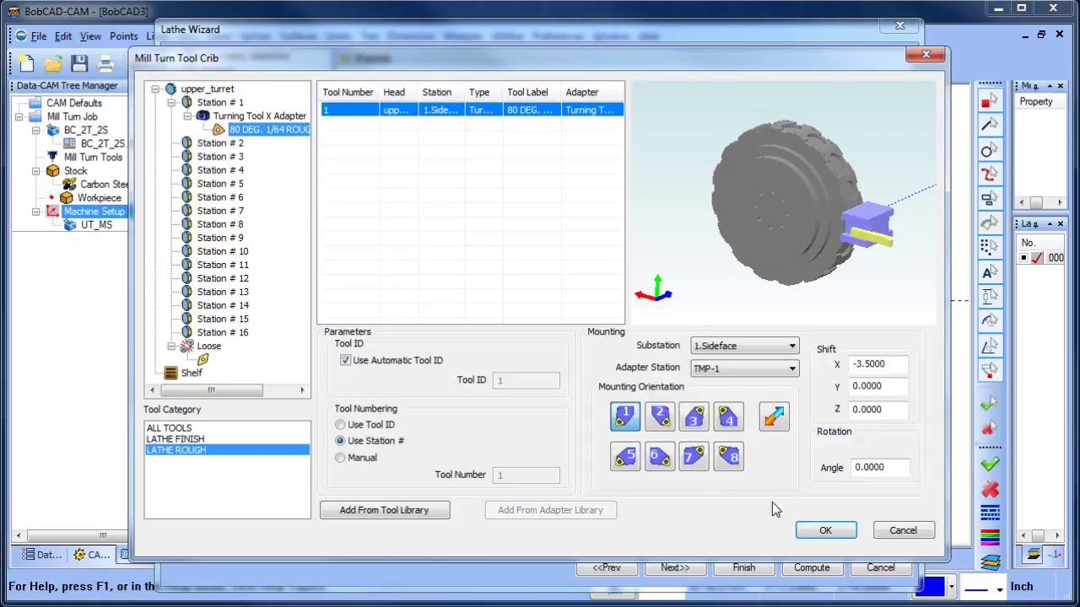
click(815, 532)
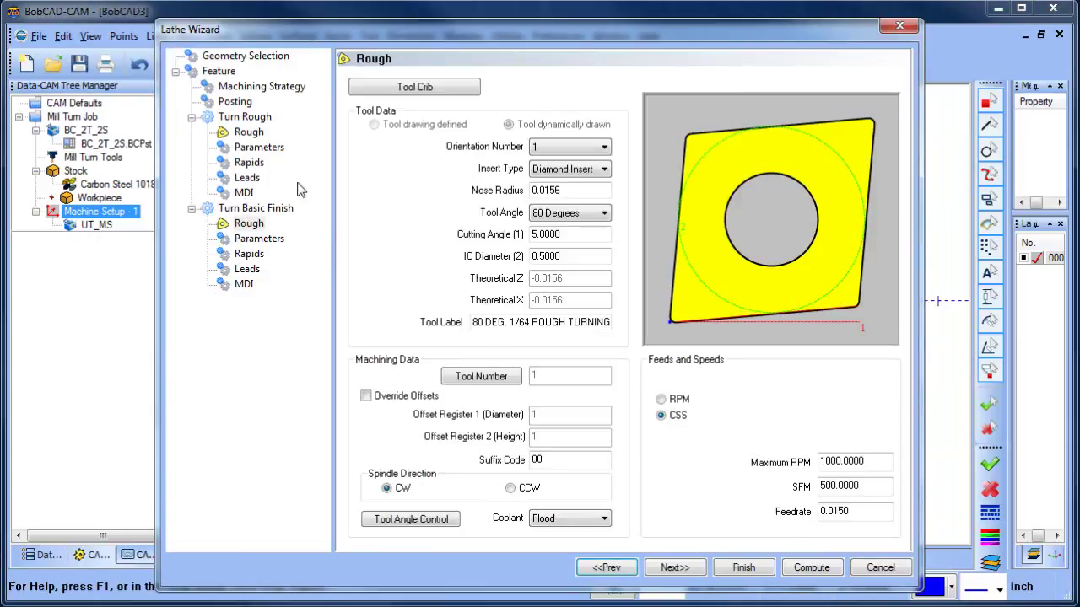
- Review the Turn Rough operation's parameters, rapids, leads and MDI settings, including the MDI task list and predefined commands
click(259, 147)
click(249, 162)
click(247, 178)
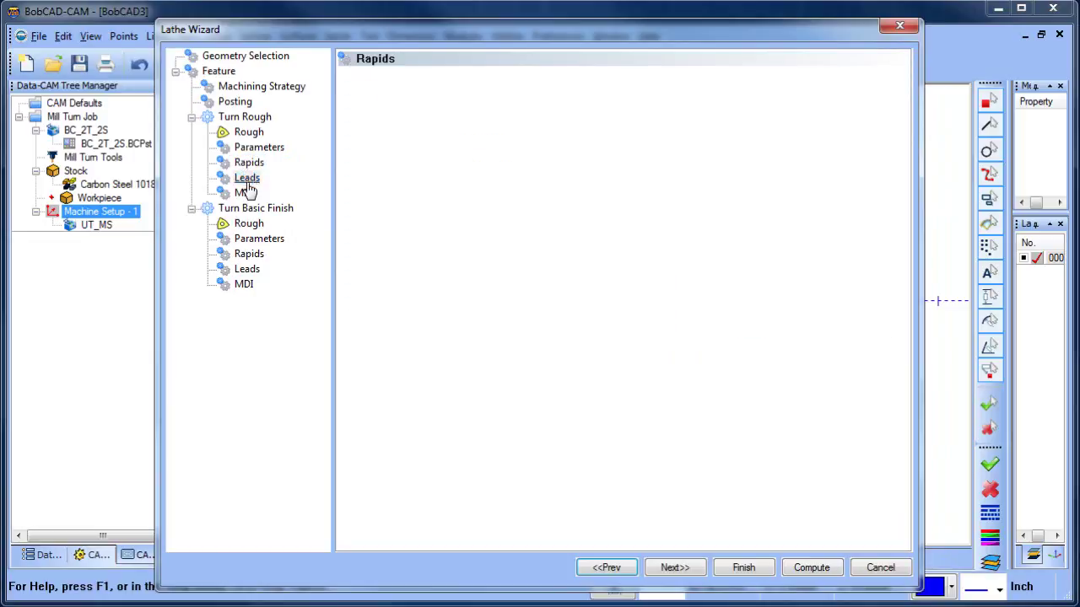
click(244, 193)
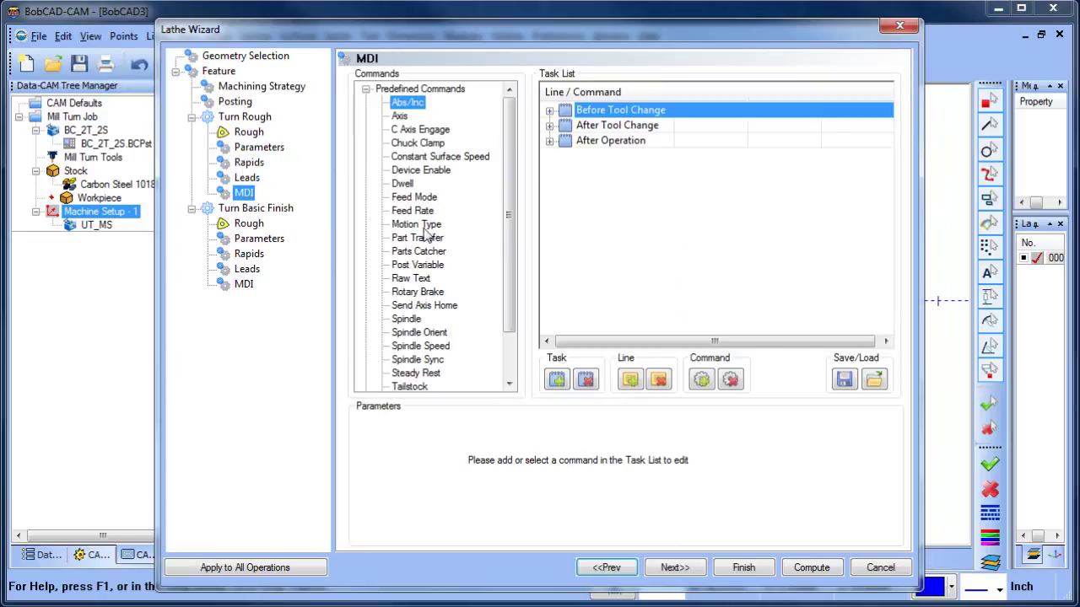
click(549, 110)
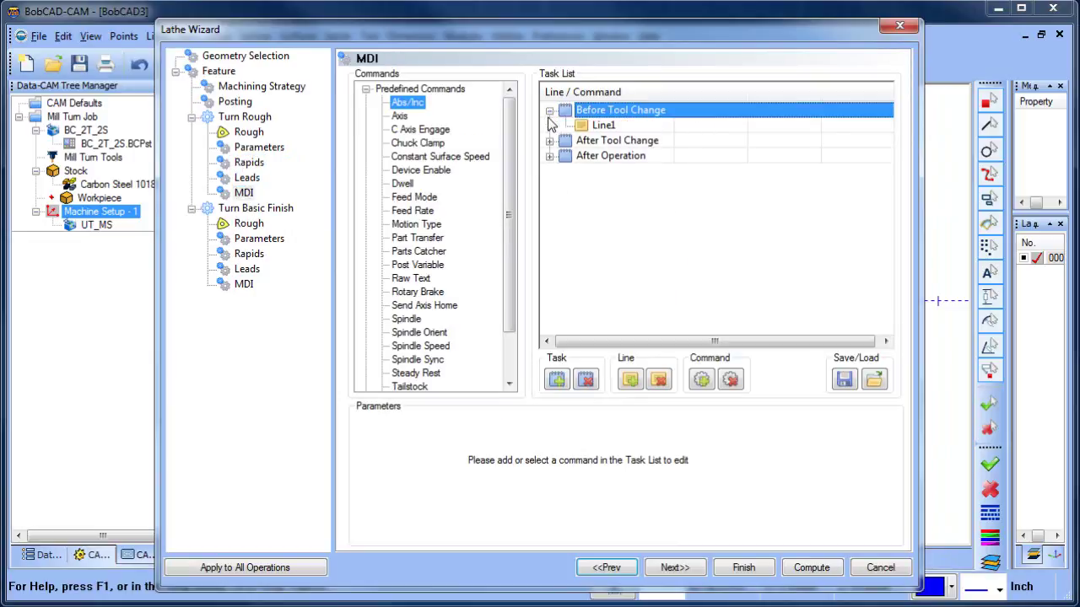
click(549, 110)
click(550, 126)
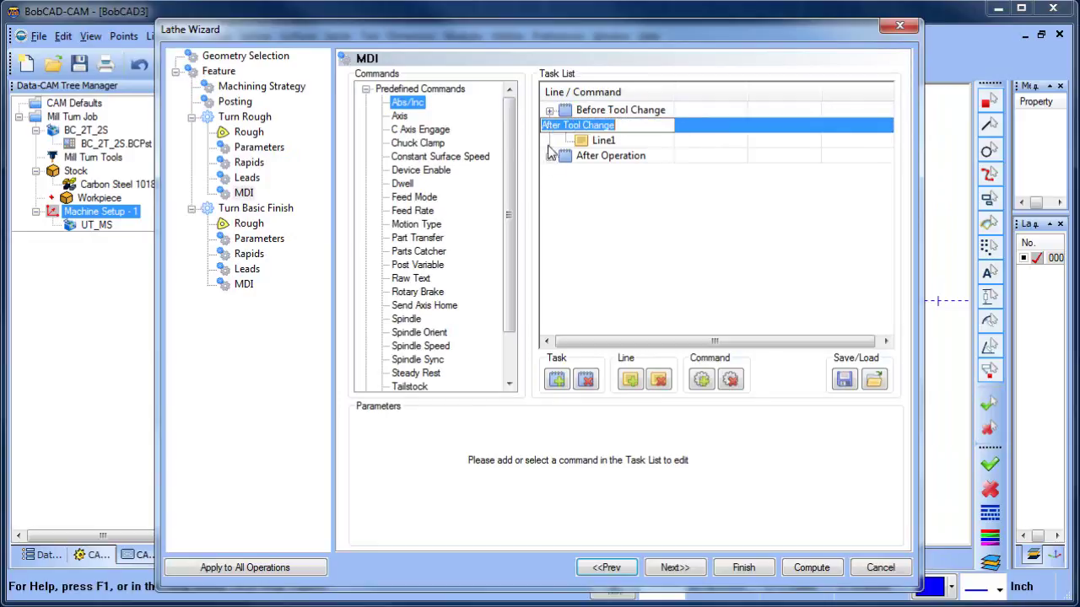
click(549, 125)
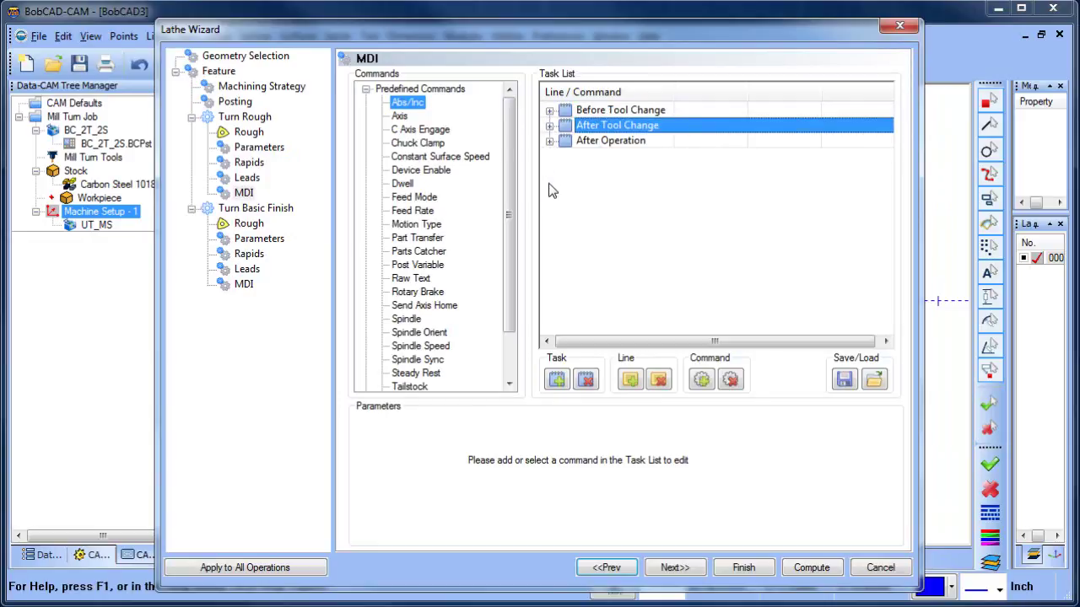
scroll(508, 295, down, 2)
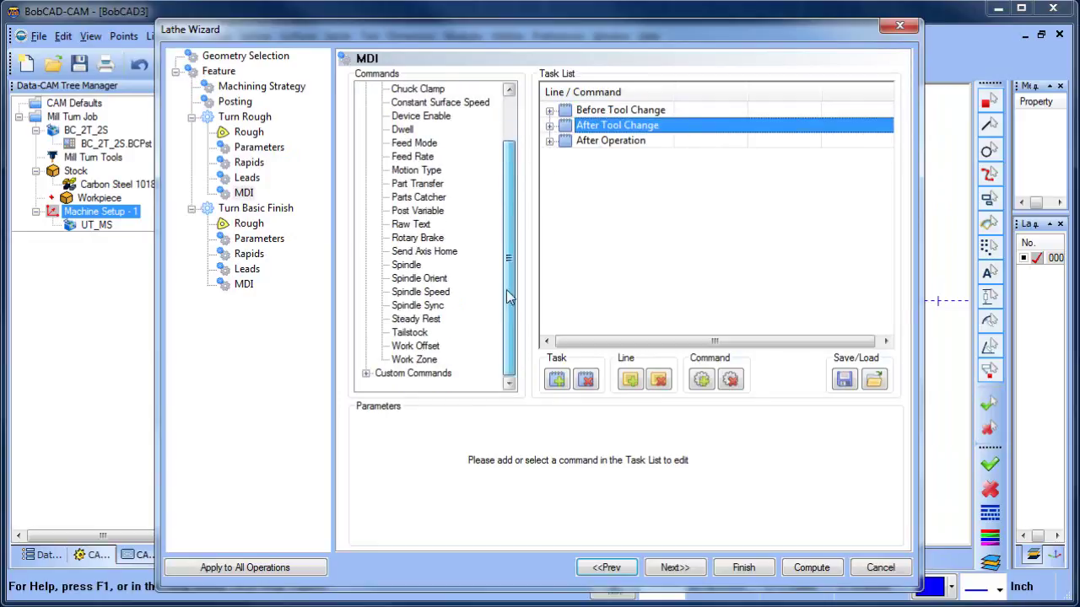
scroll(510, 152, up, 2)
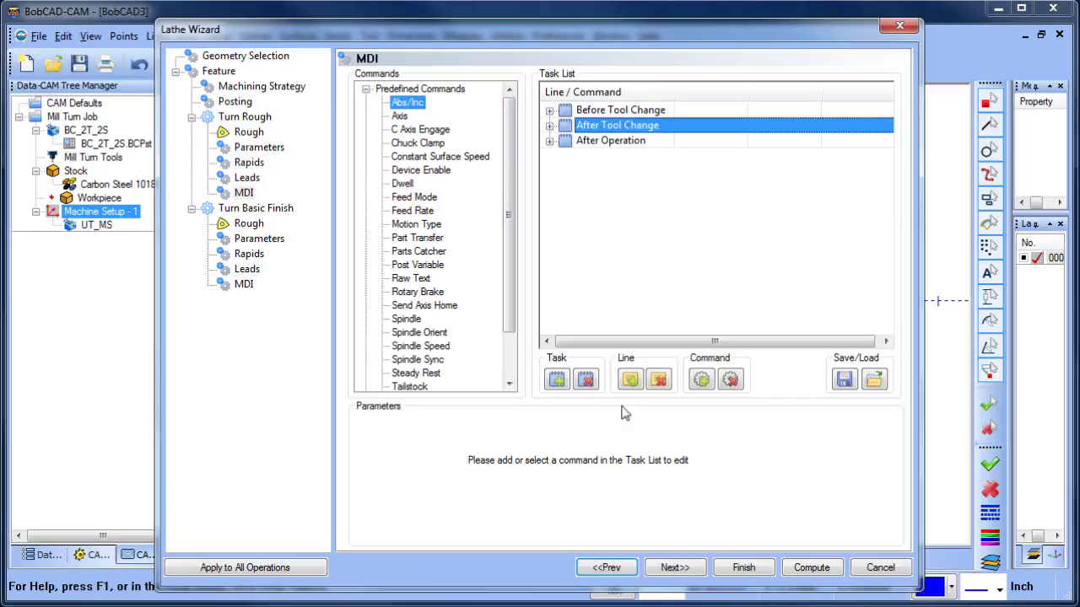
- Compute the toolpaths of the lathe turning feature
click(811, 568)
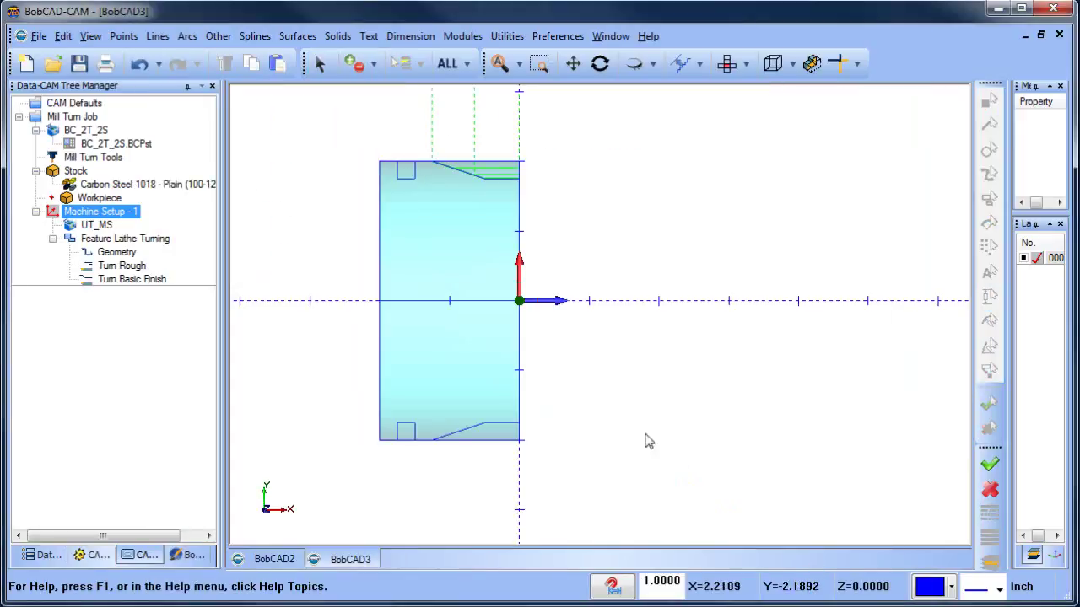
- Insert a Lathe Turning feature after the existing one and select the upper groove profile near the part's back end as its geometry
scroll(485, 156, up, 2)
scroll(478, 179, up, 2)
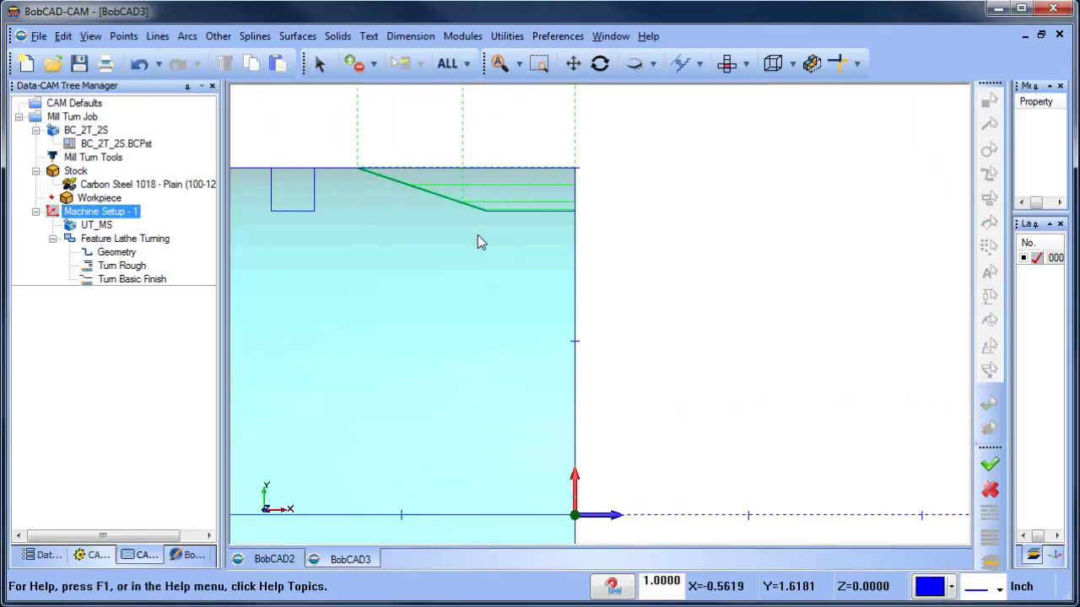
scroll(477, 243, down, 4)
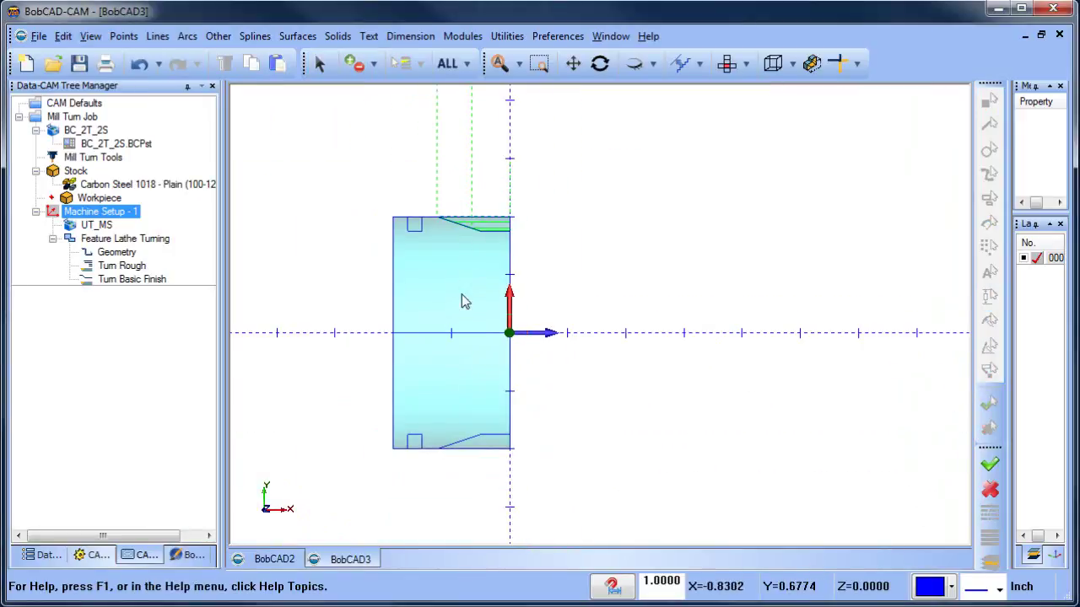
click(112, 266)
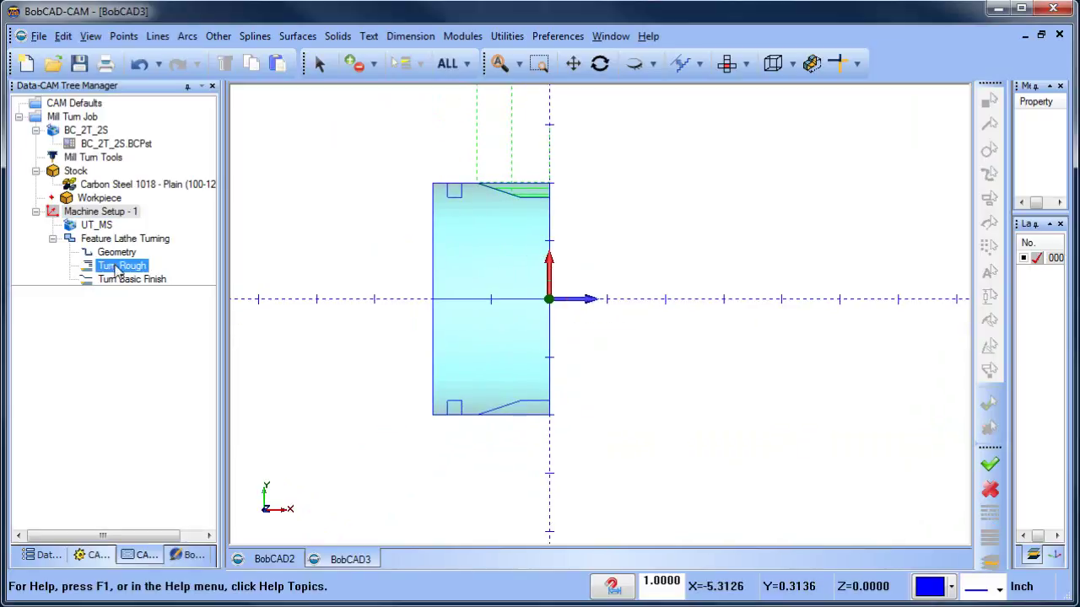
click(52, 239)
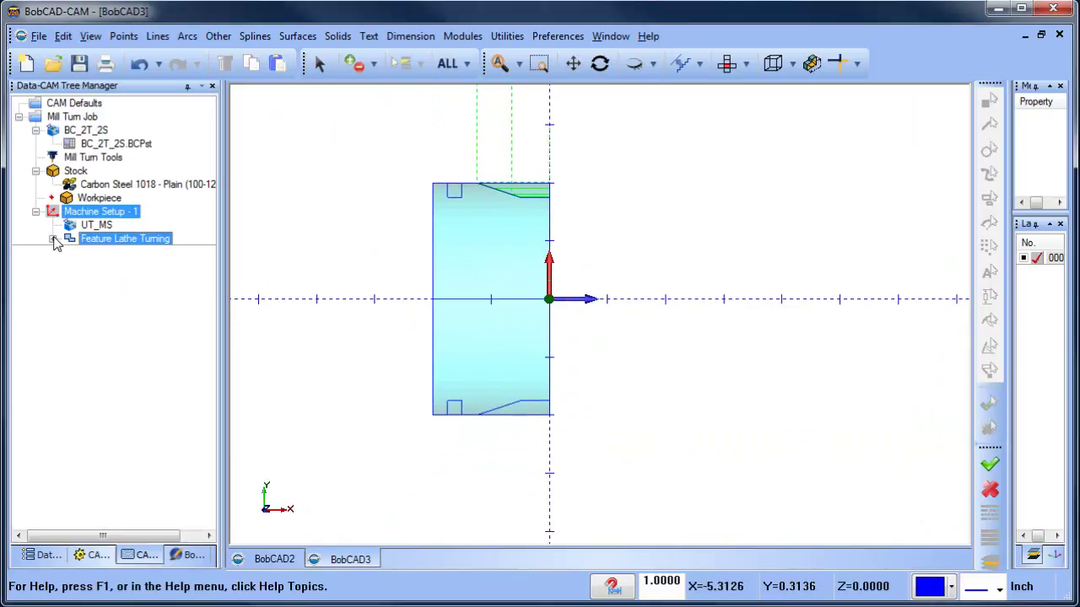
right_click(104, 241)
mouse_move(259, 321)
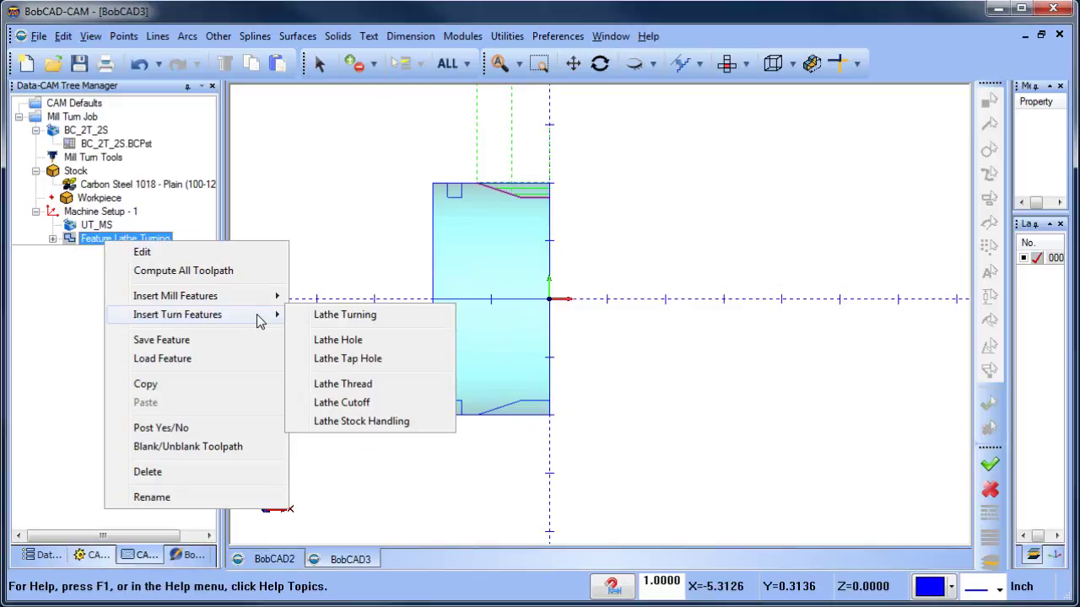
click(376, 318)
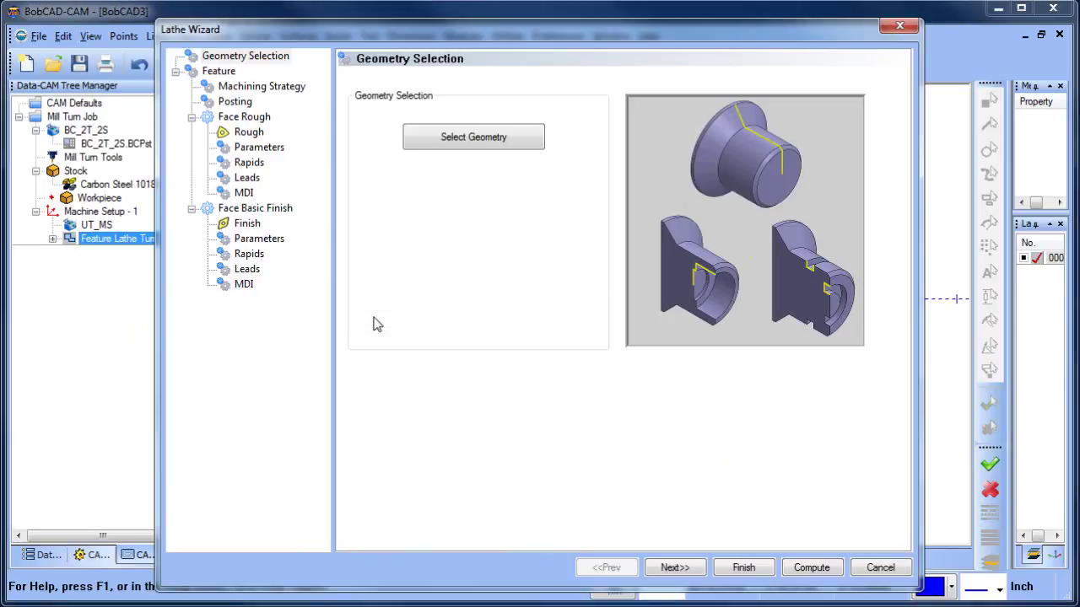
click(472, 135)
click(450, 199)
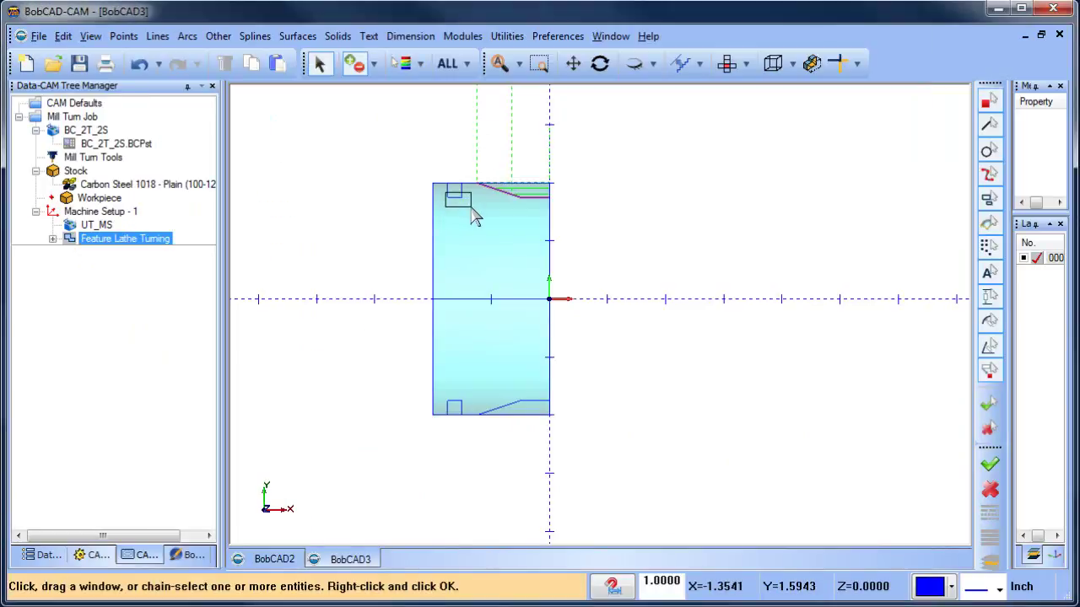
right_click(476, 232)
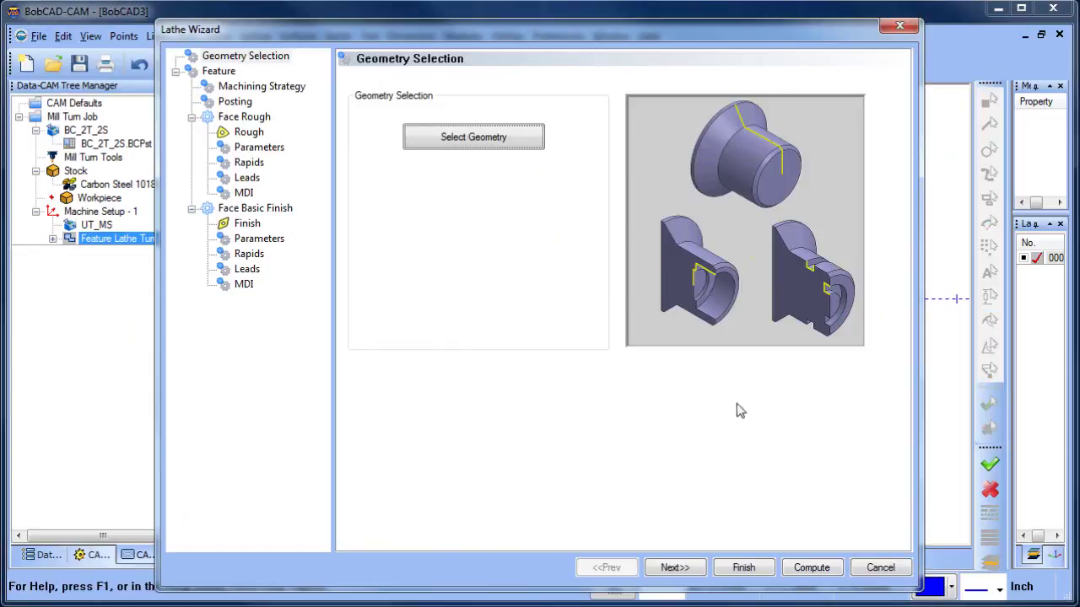
- Apply the Turn Groove template to the new feature and set its submachine to LT_MS
click(685, 571)
click(685, 571)
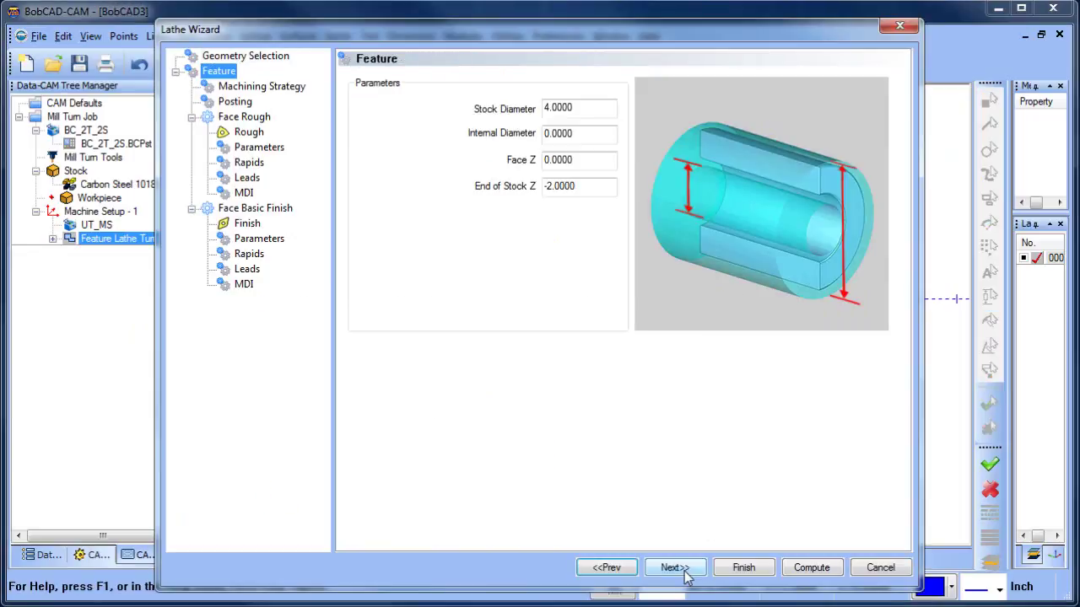
click(685, 571)
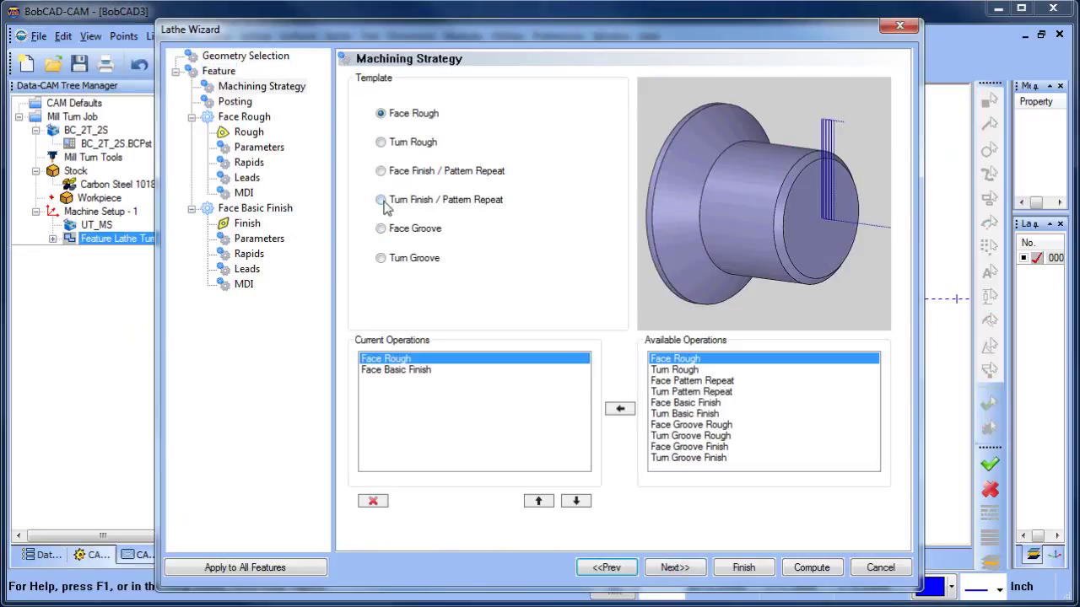
click(381, 258)
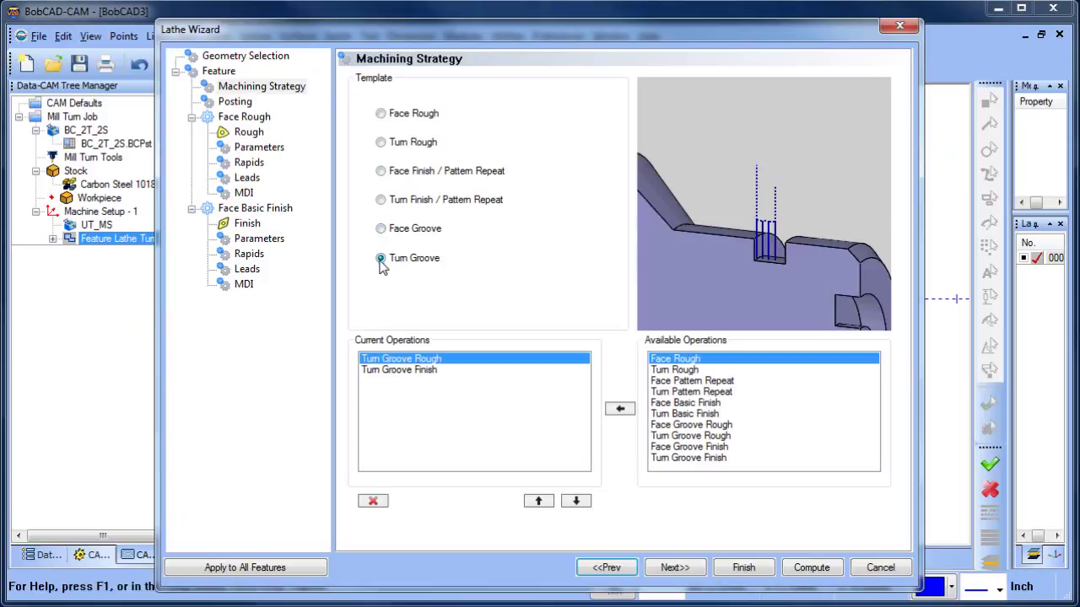
click(672, 567)
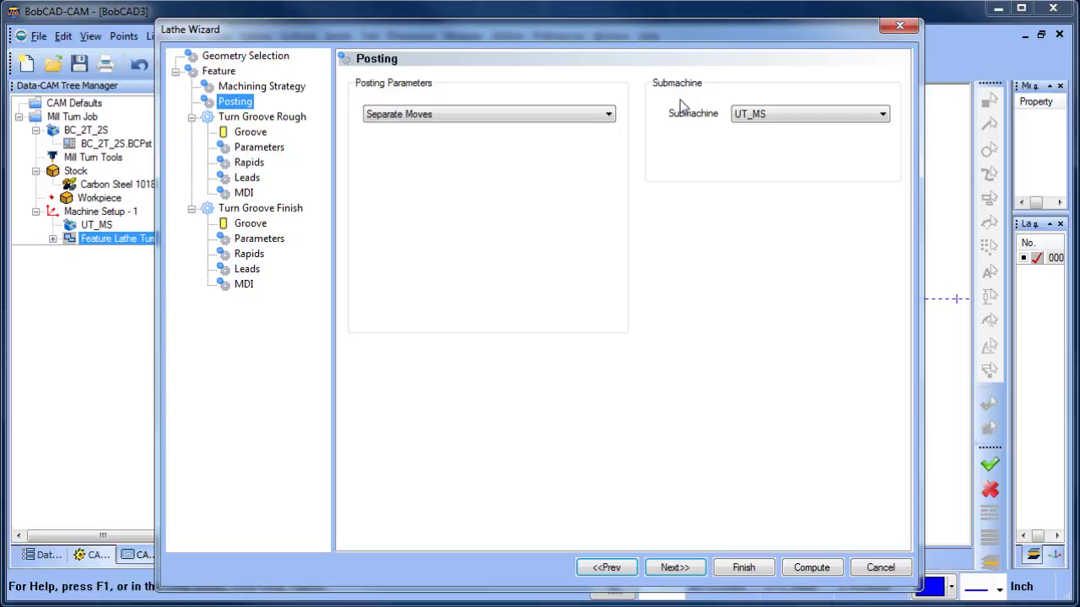
click(796, 117)
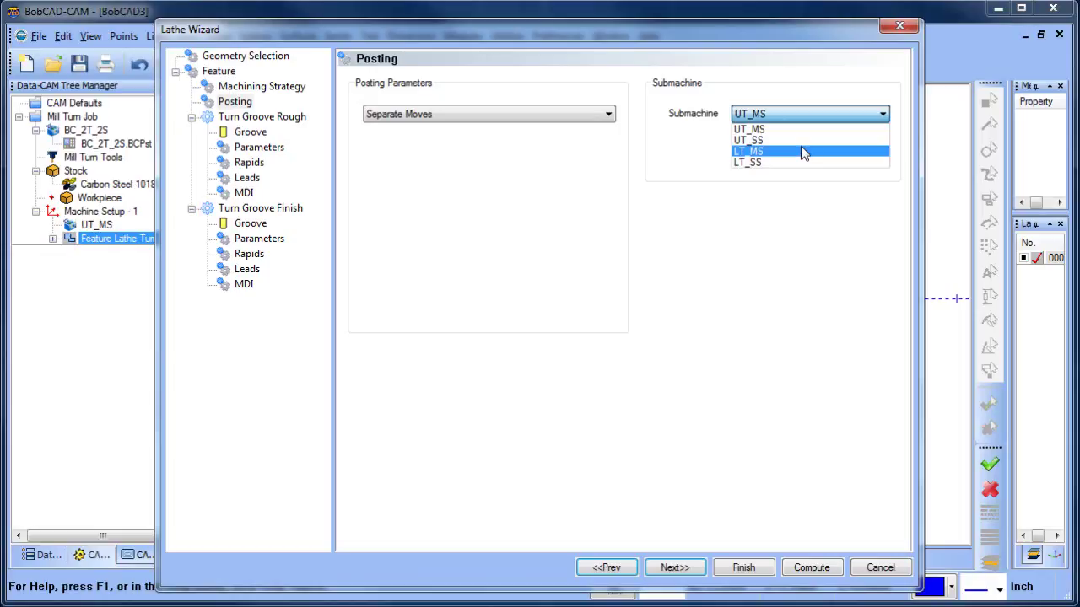
click(803, 152)
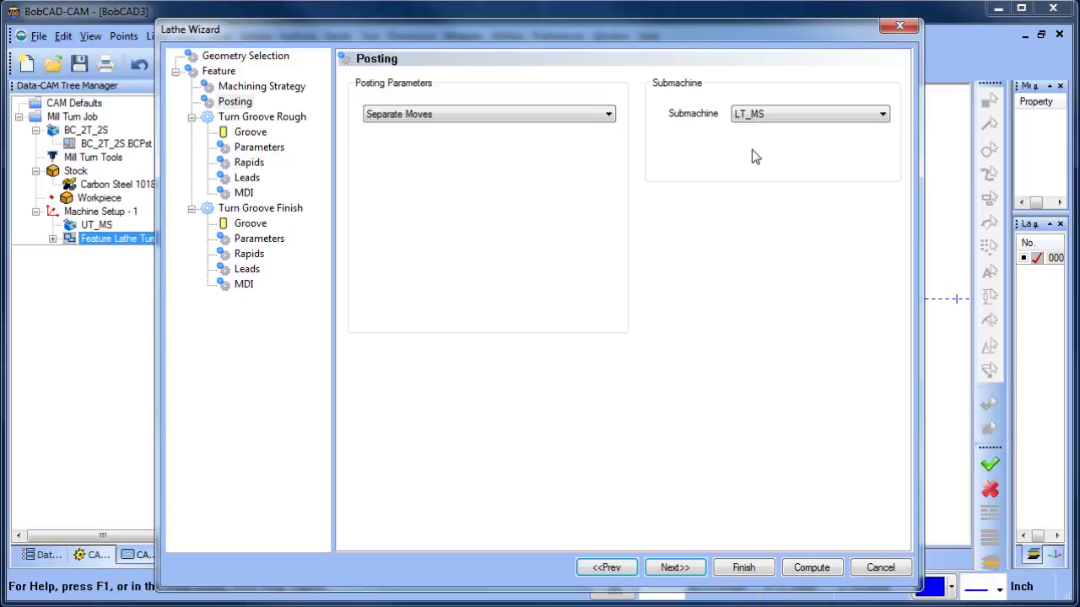
- For the Turn Groove Rough operation, mount the side mount Turning Tool X Adapter on Station # 17 of the lower turret
click(675, 567)
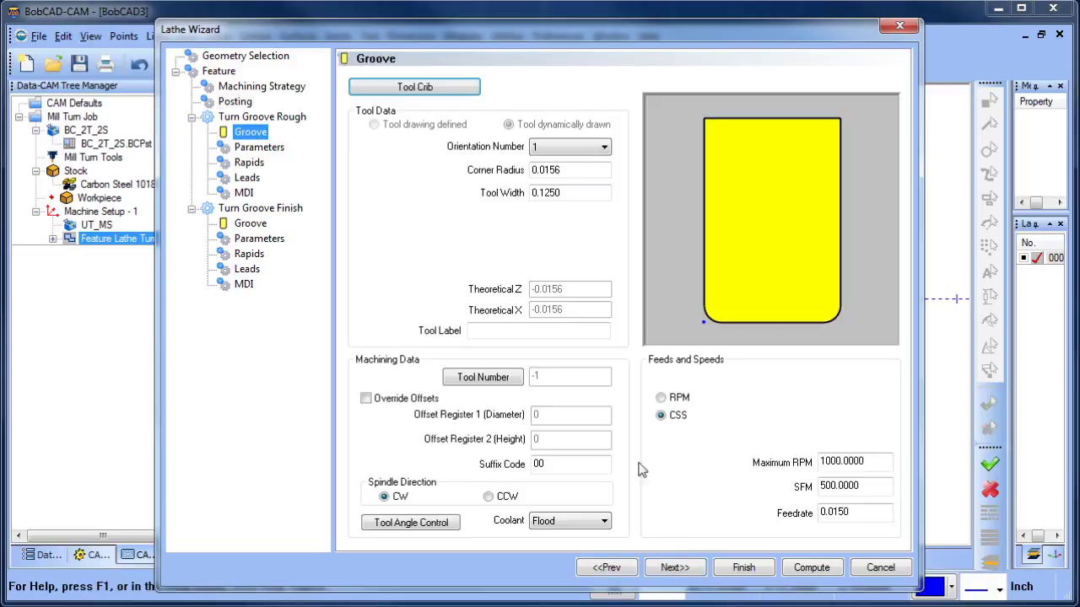
click(422, 89)
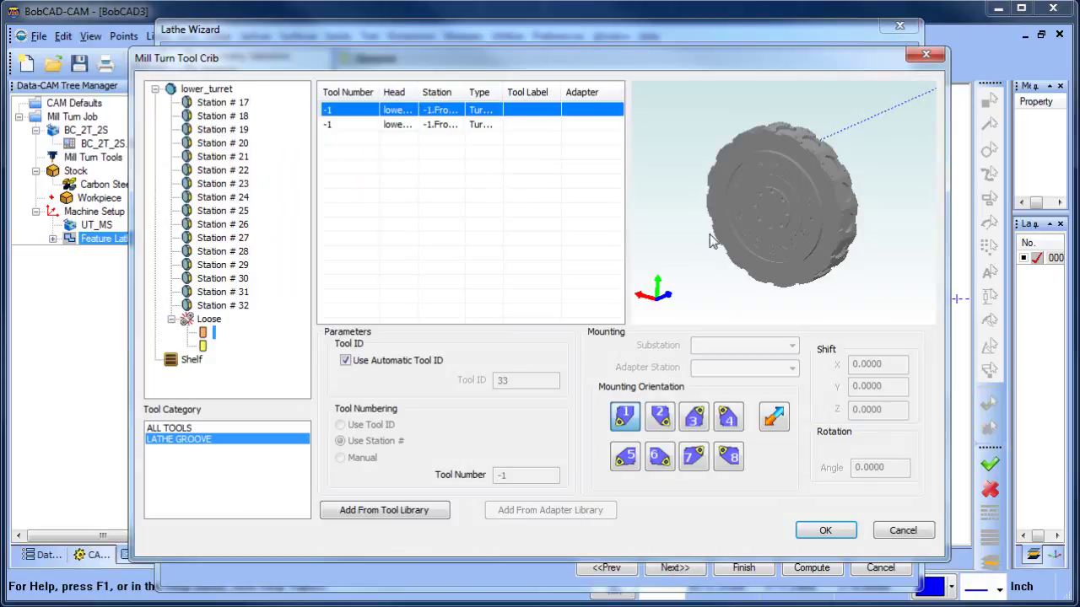
drag(770, 226, 830, 244)
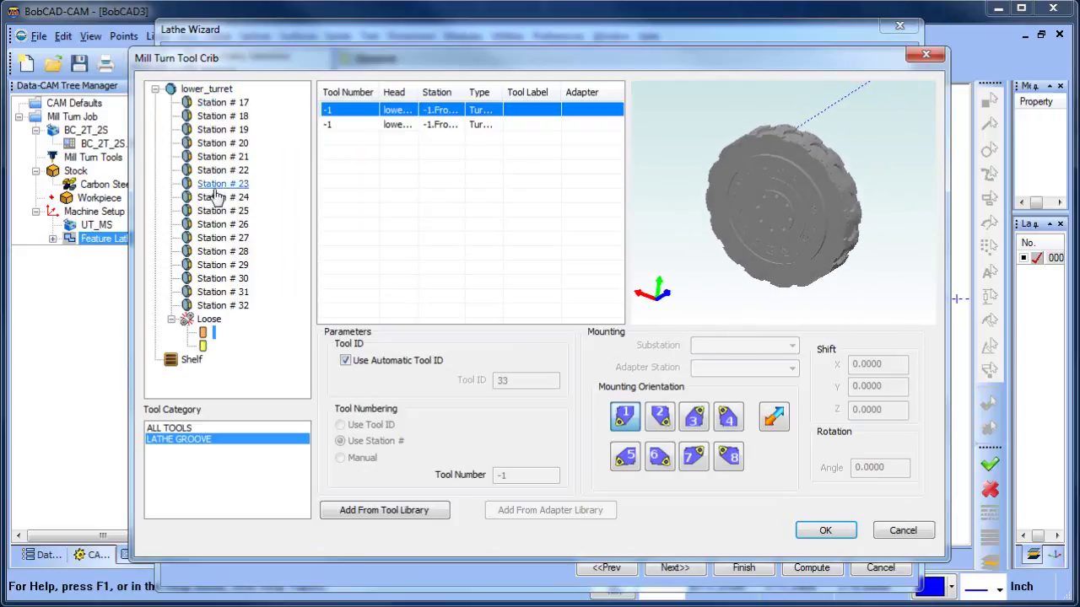
right_click(232, 110)
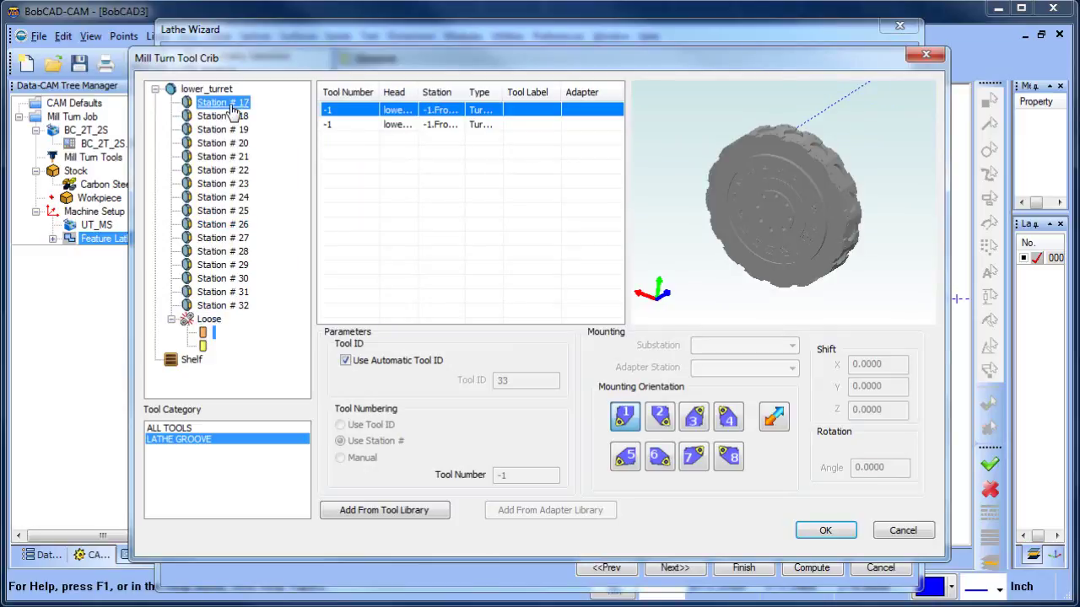
click(302, 125)
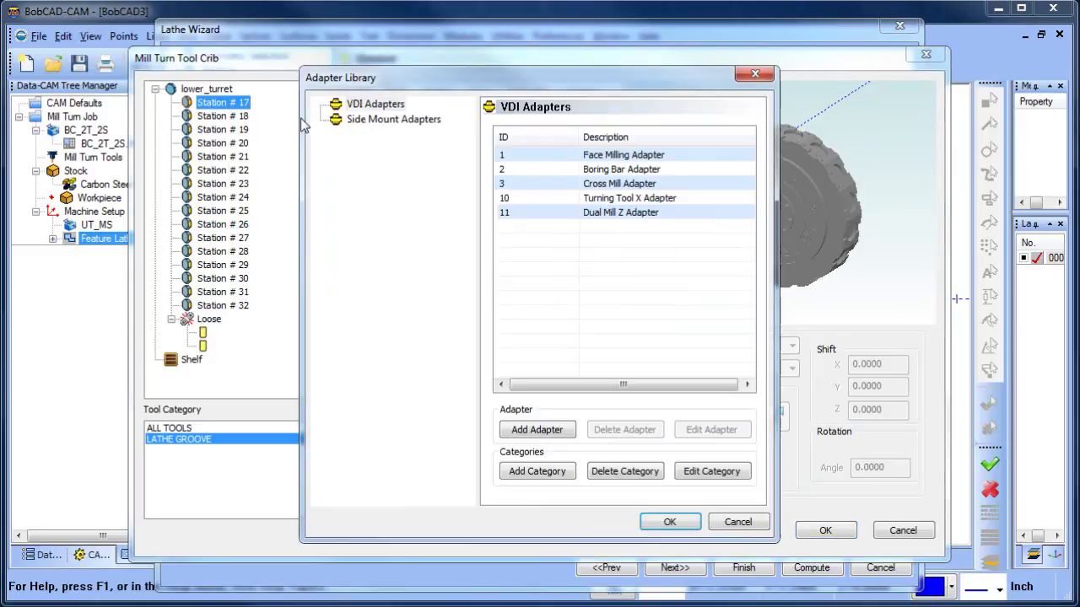
click(397, 119)
click(604, 160)
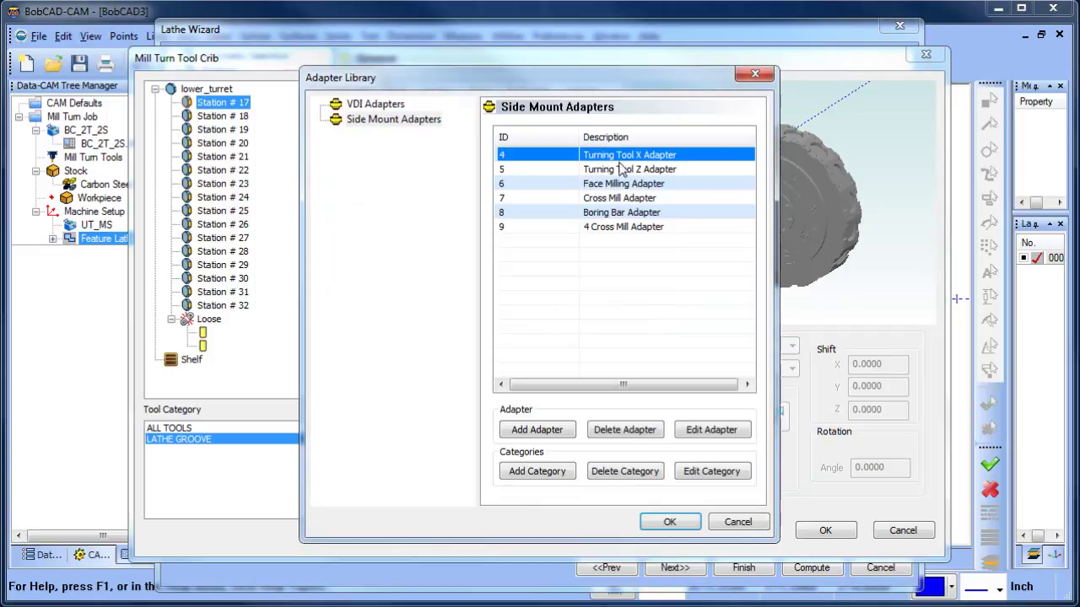
click(670, 521)
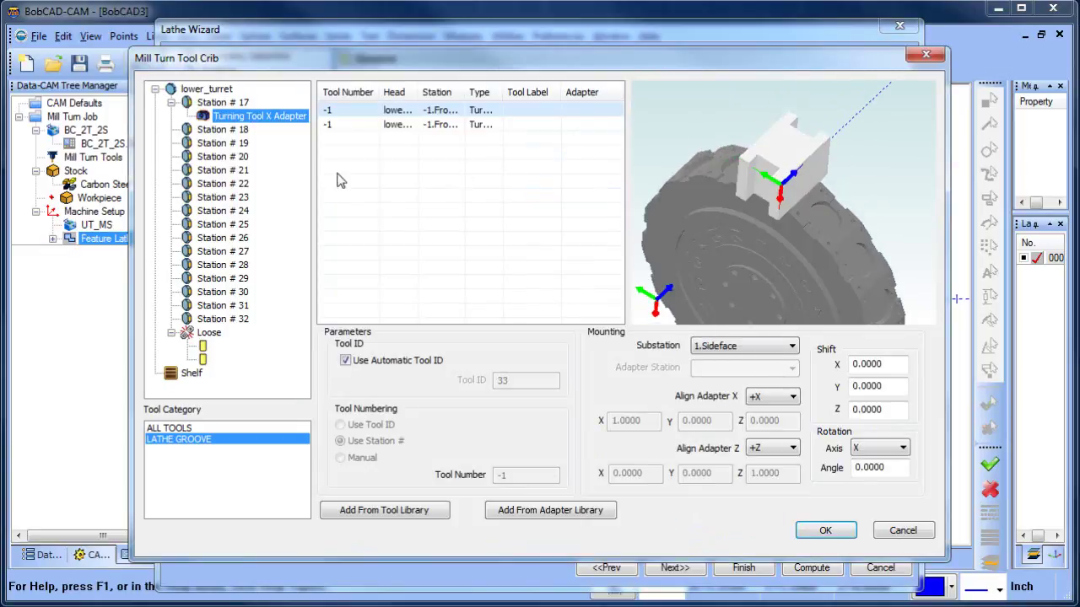
- Add the 3/16 OD GROOVE lathe tool to the Turning Tool X Adapter on Station # 17
right_click(270, 117)
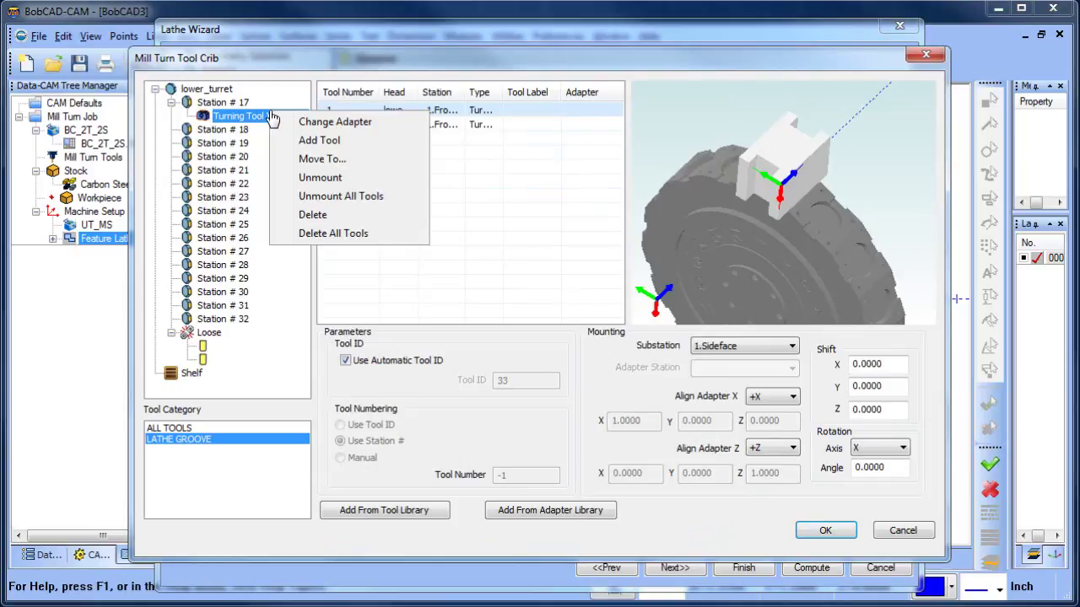
click(333, 140)
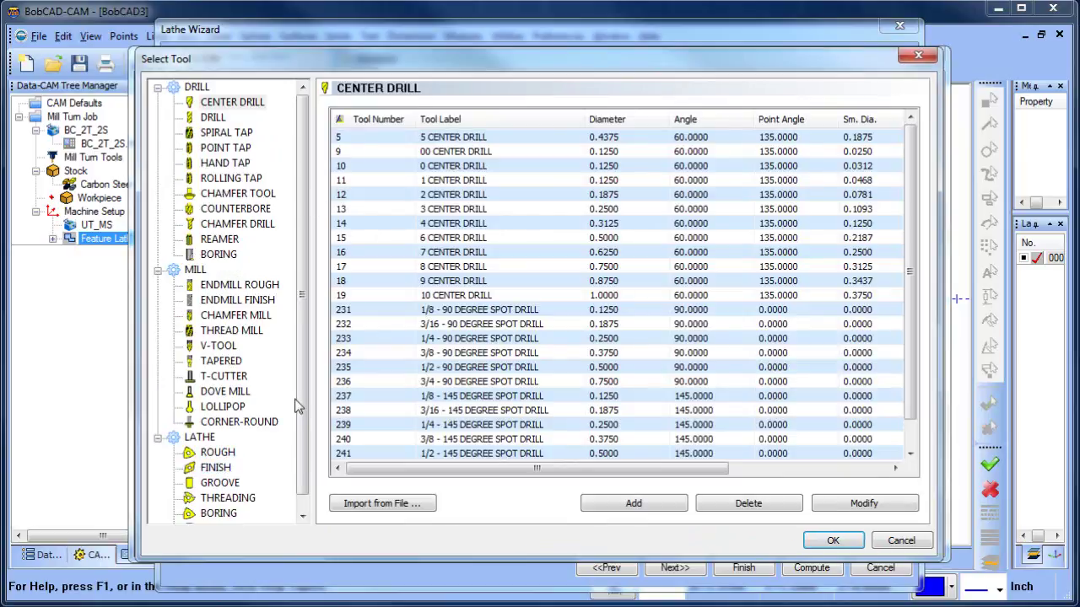
scroll(224, 469, down, 1)
click(220, 468)
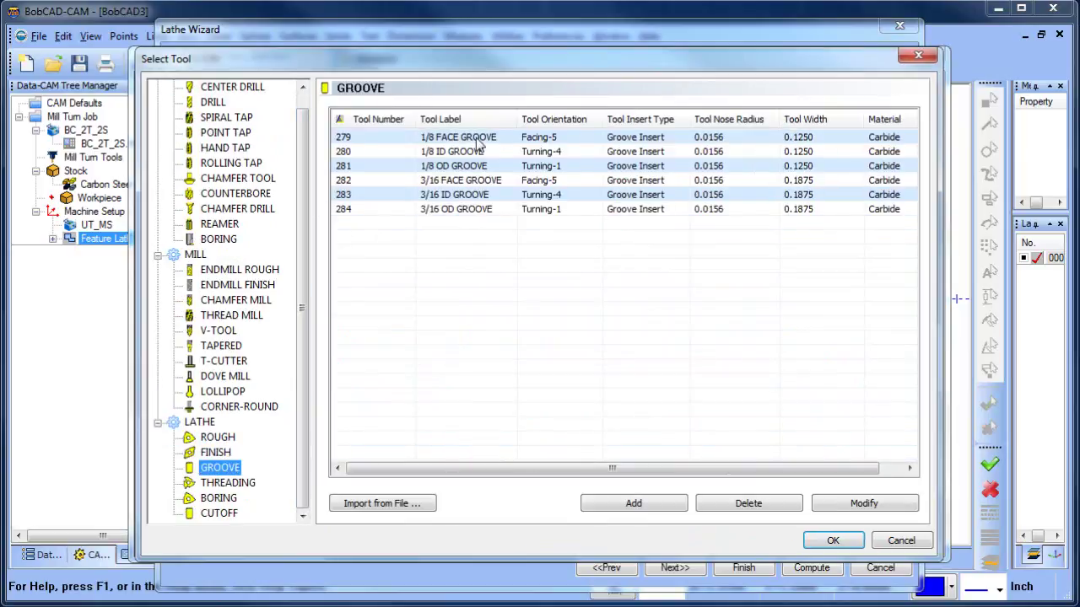
click(462, 181)
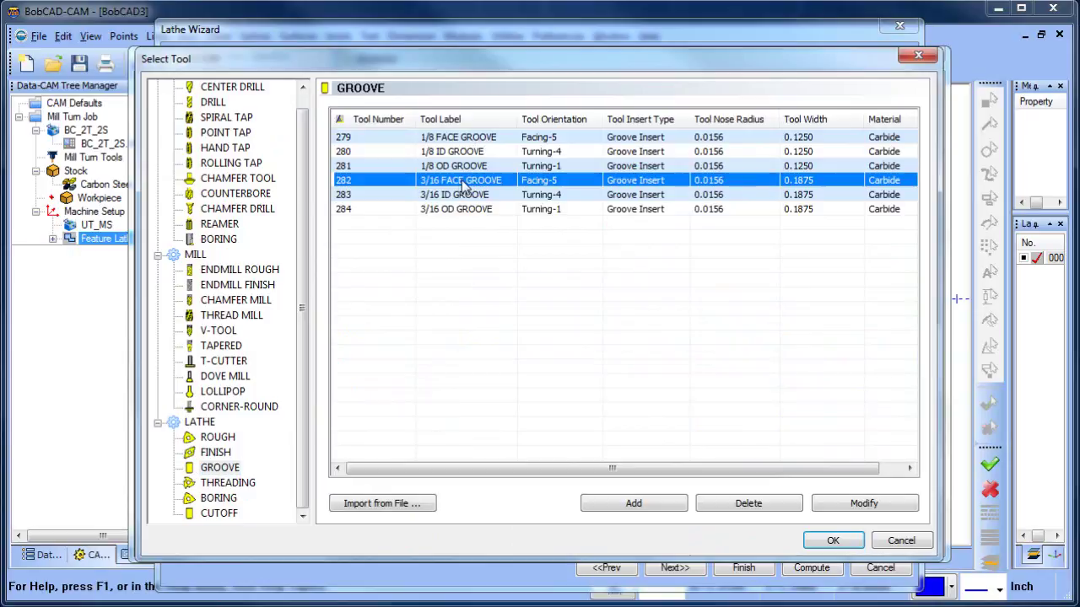
click(477, 195)
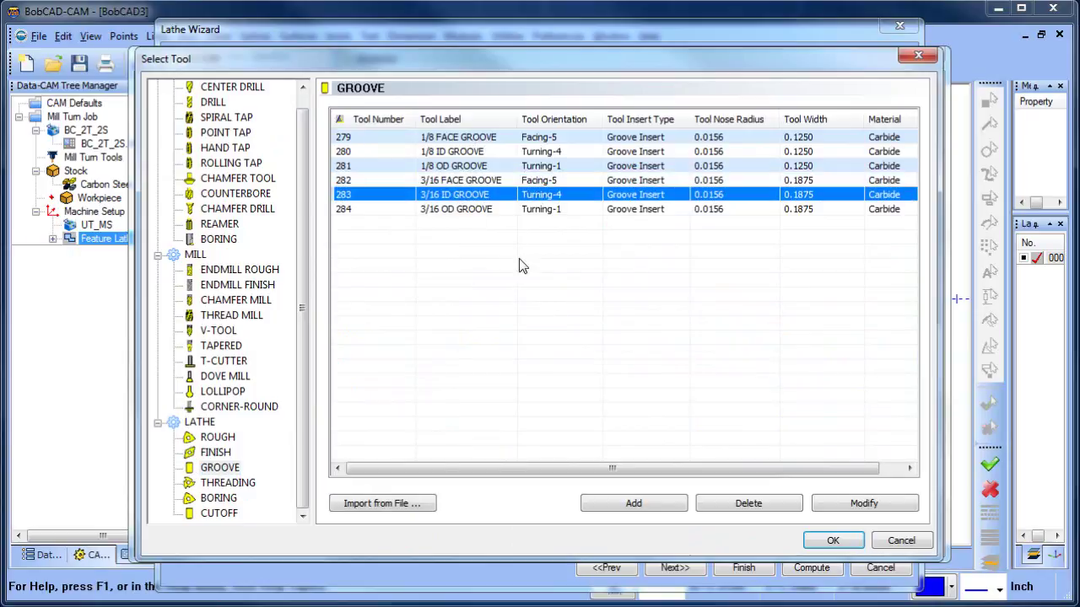
click(465, 210)
click(832, 544)
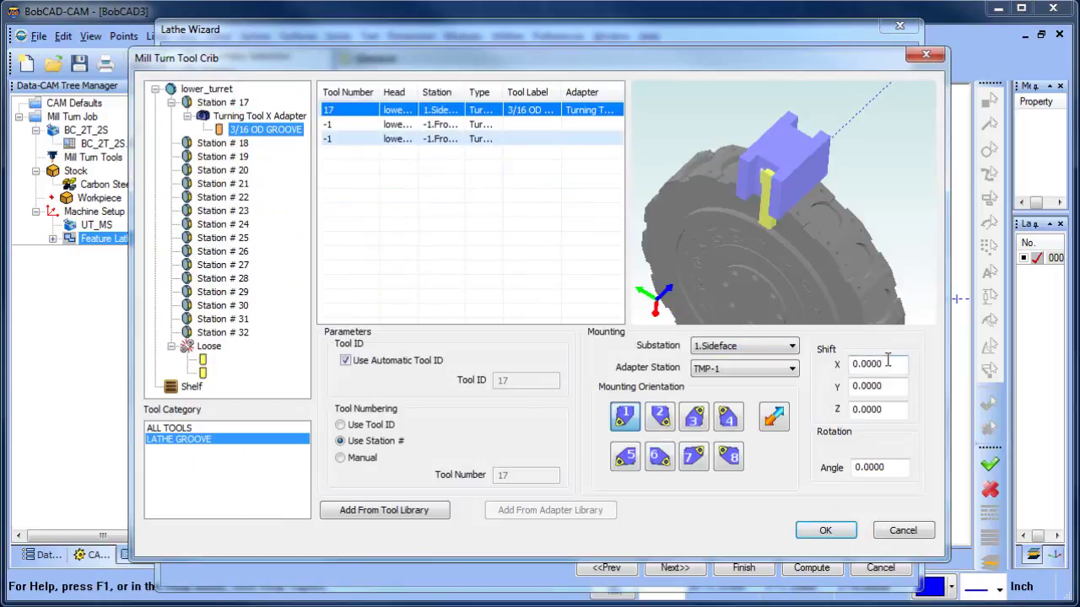
- Set the mounted groove tool's X shift to -3.5 and accept the tool crib
click(877, 363)
text(-3.5)
click(884, 386)
middle_drag(843, 144, 750, 191)
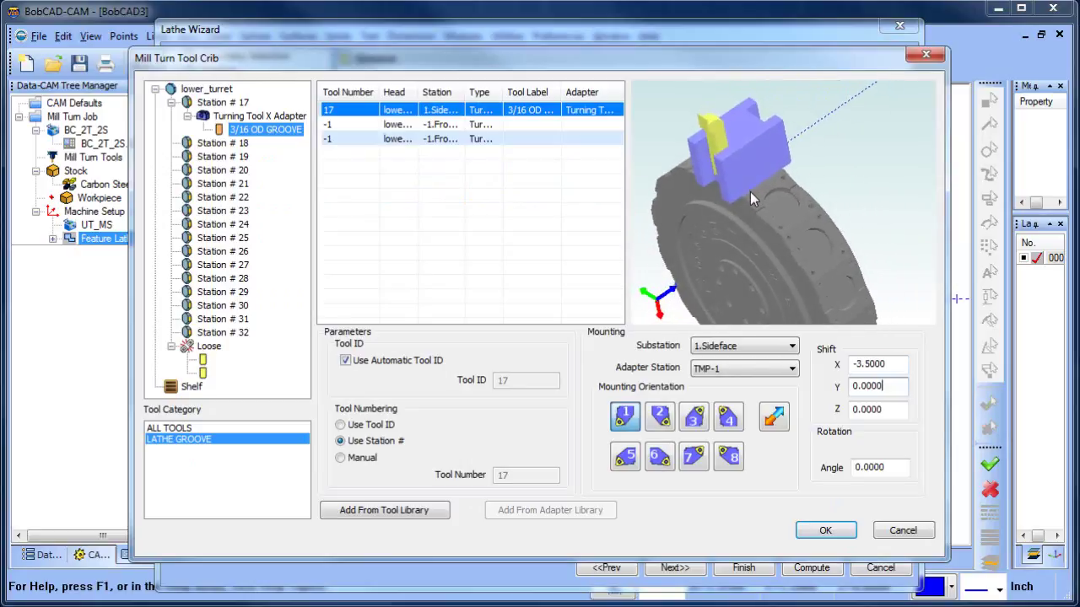
click(827, 532)
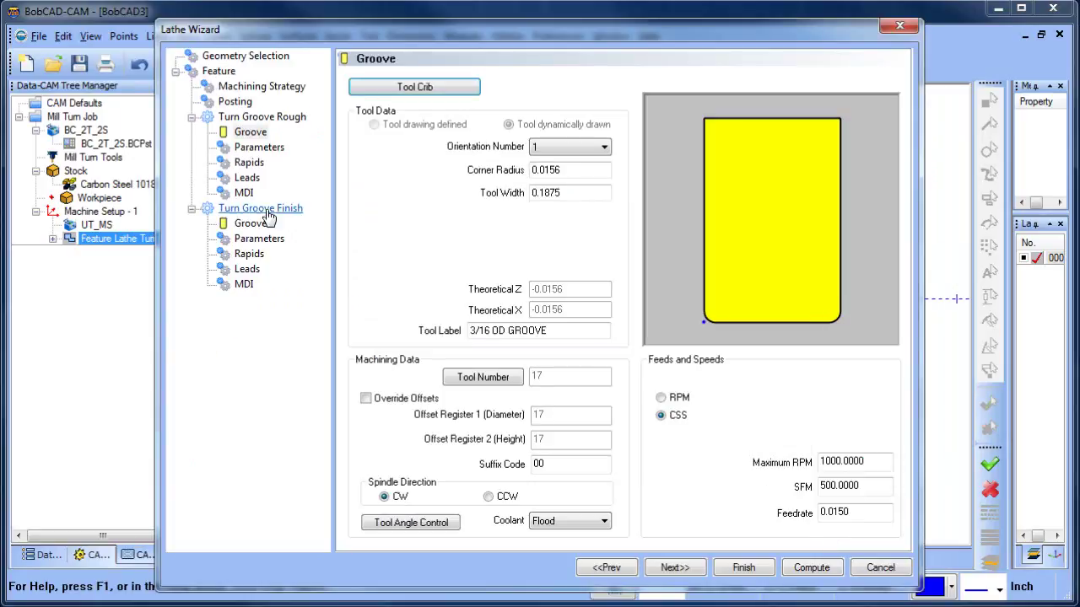
- Accept the loose groove tool for the Turn Groove Finish operation and compute the groove feature's toolpaths
click(253, 223)
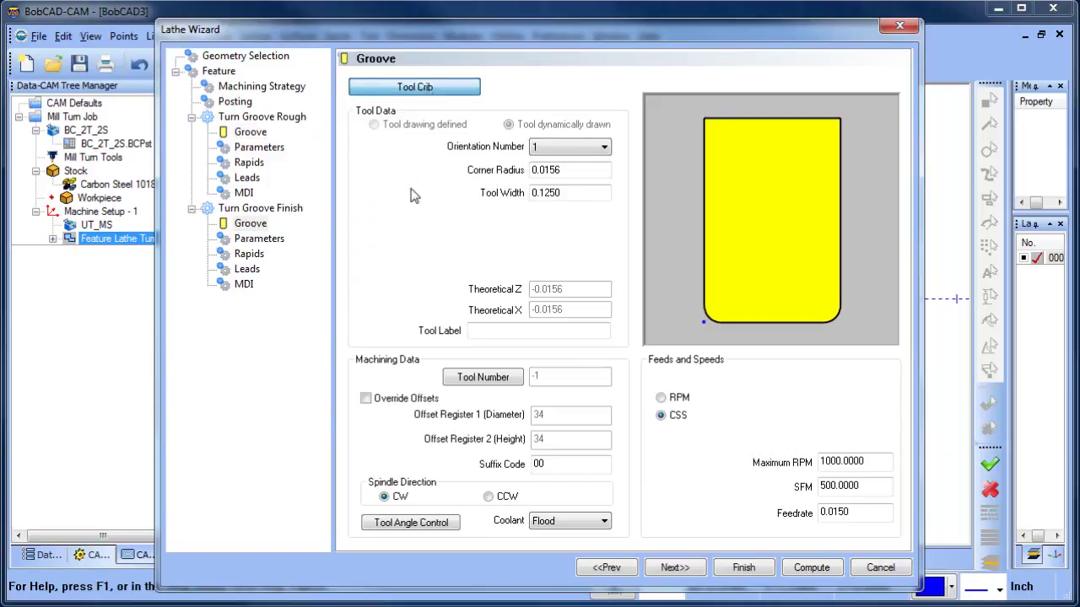
click(414, 87)
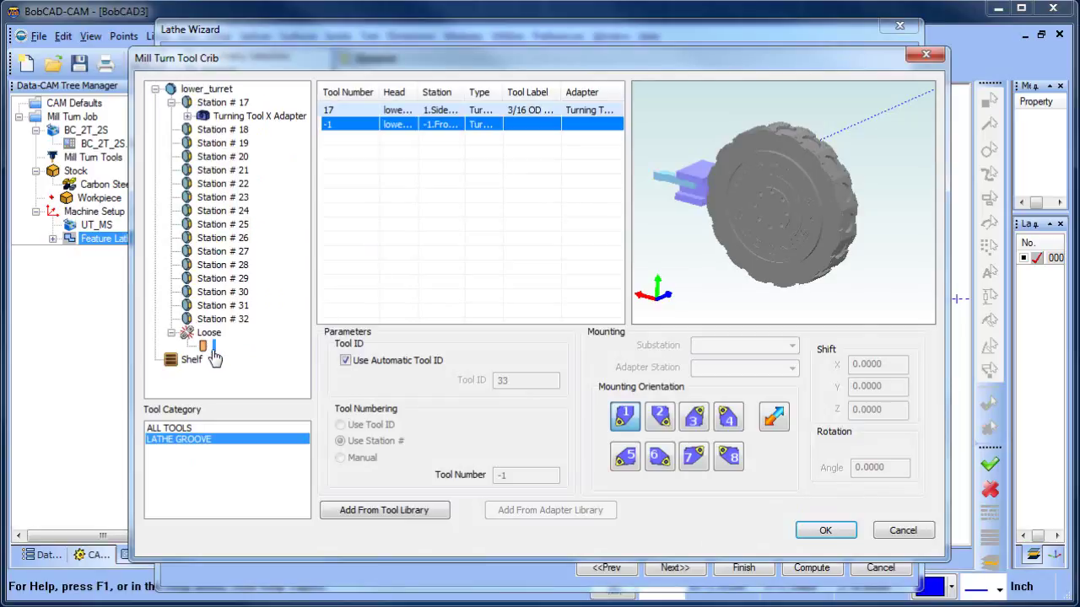
click(825, 530)
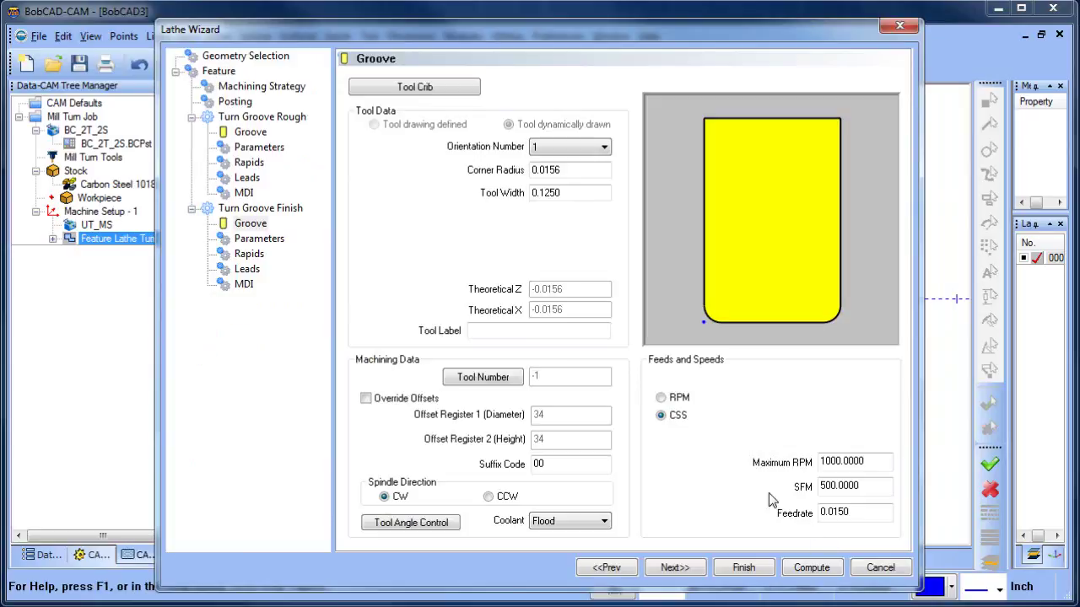
click(811, 568)
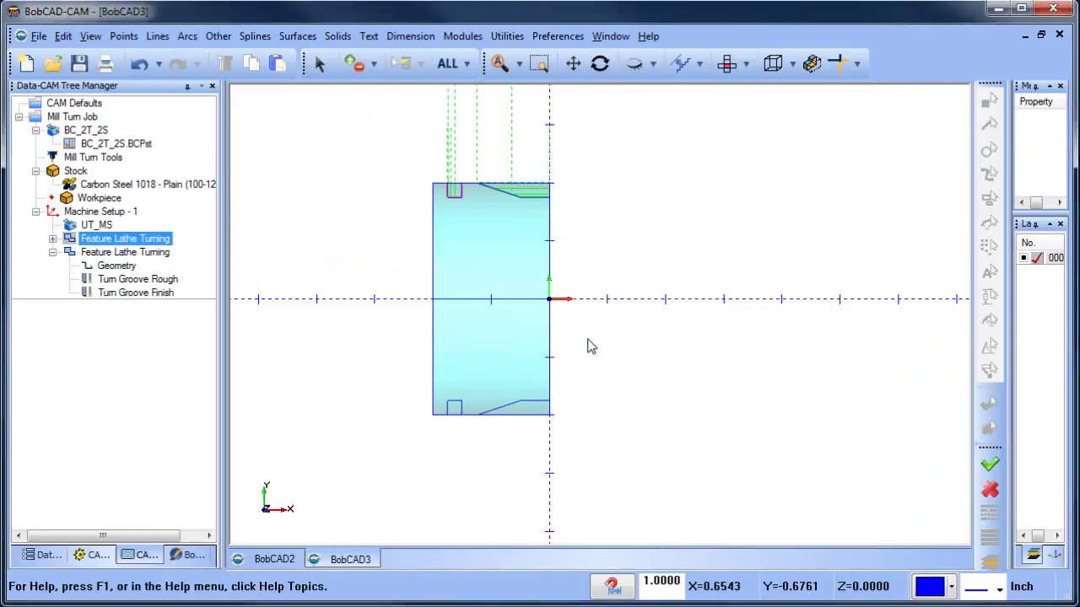
- Try to start the simulation and bring up the Mill Turn Tool Crib for the unmounted tool
click(475, 41)
click(478, 149)
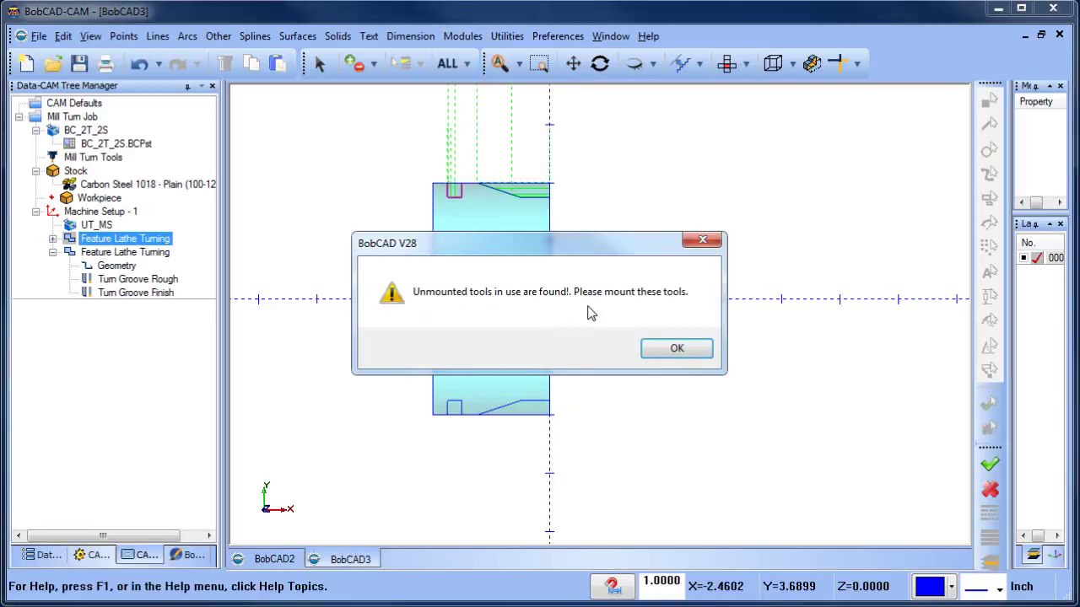
click(681, 351)
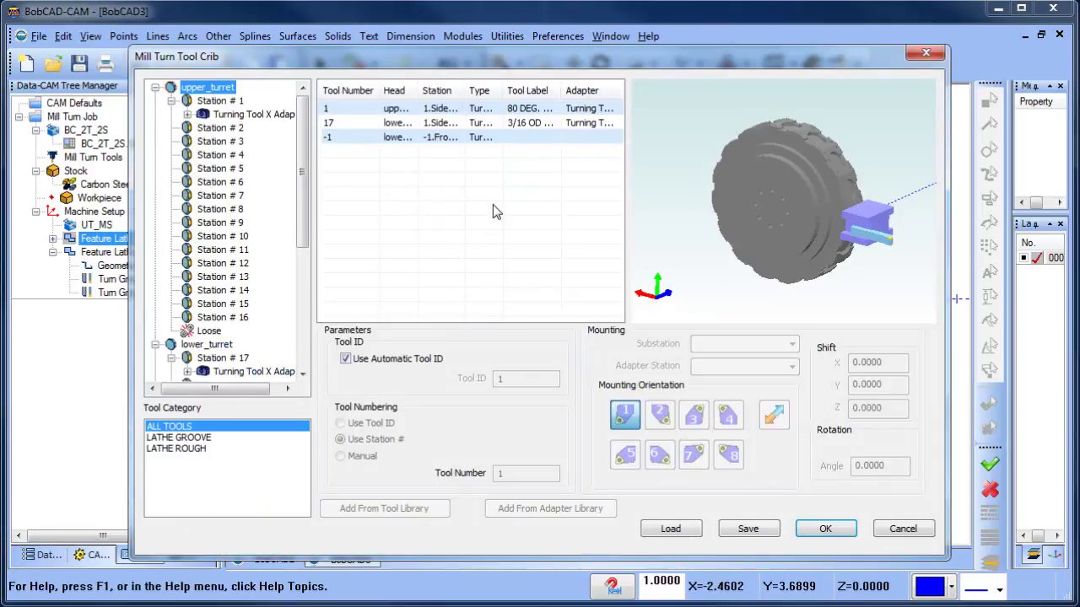
- Check the lower turret's Loose group for the unmounted groove tool and leave the tool crib without changes
drag(308, 178, 309, 297)
click(172, 358)
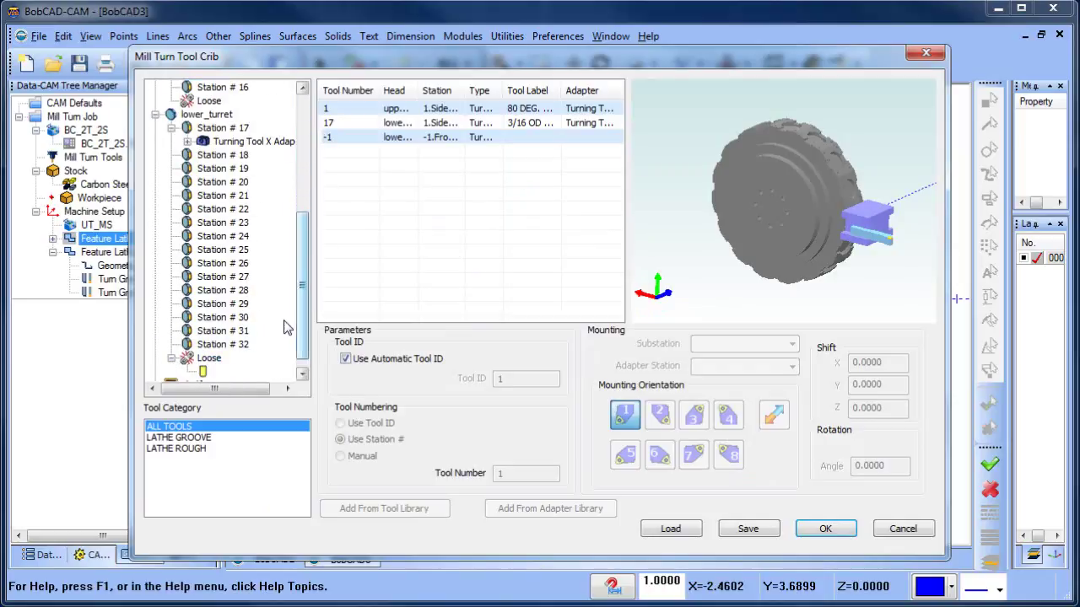
drag(305, 311, 321, 168)
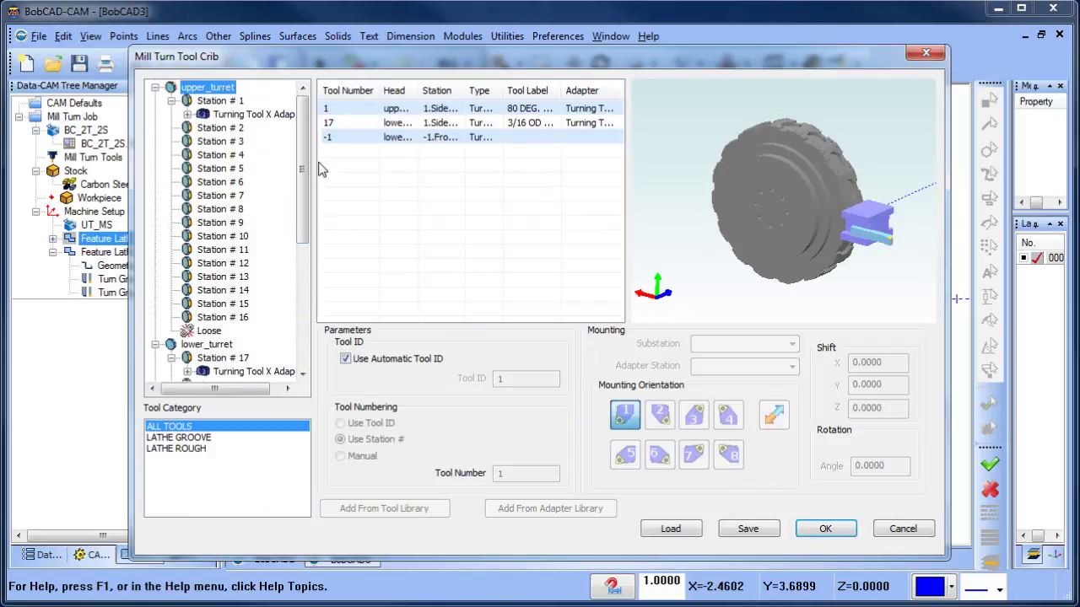
click(899, 529)
- Assign the 3/16 OD GROOVE tool on Station # 17 to the groove feature's Turn Groove Finish operation and recompute the toolpaths
click(112, 254)
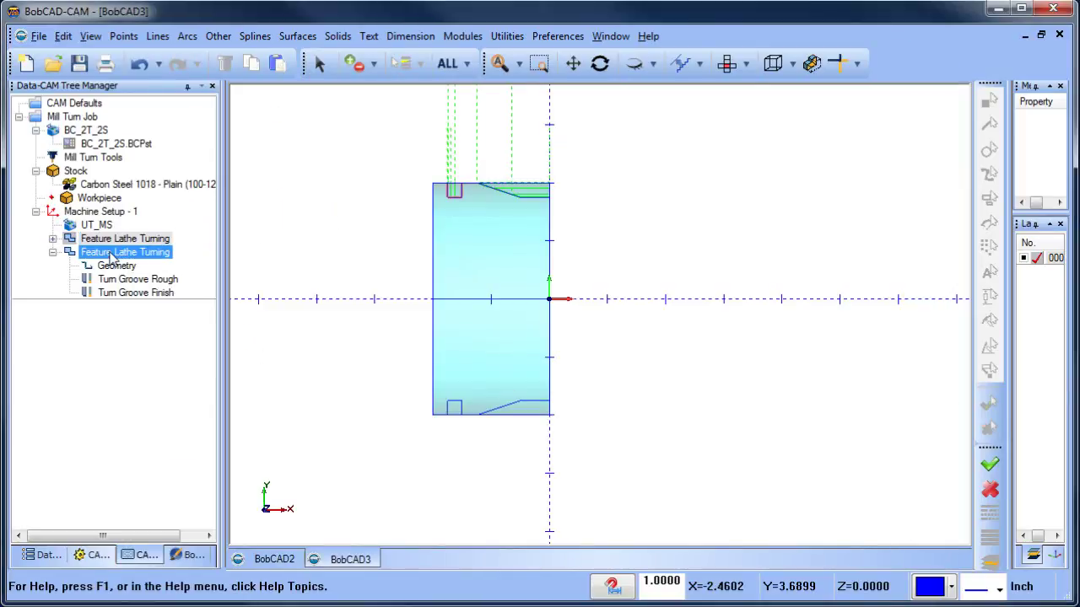
right_click(112, 256)
click(145, 263)
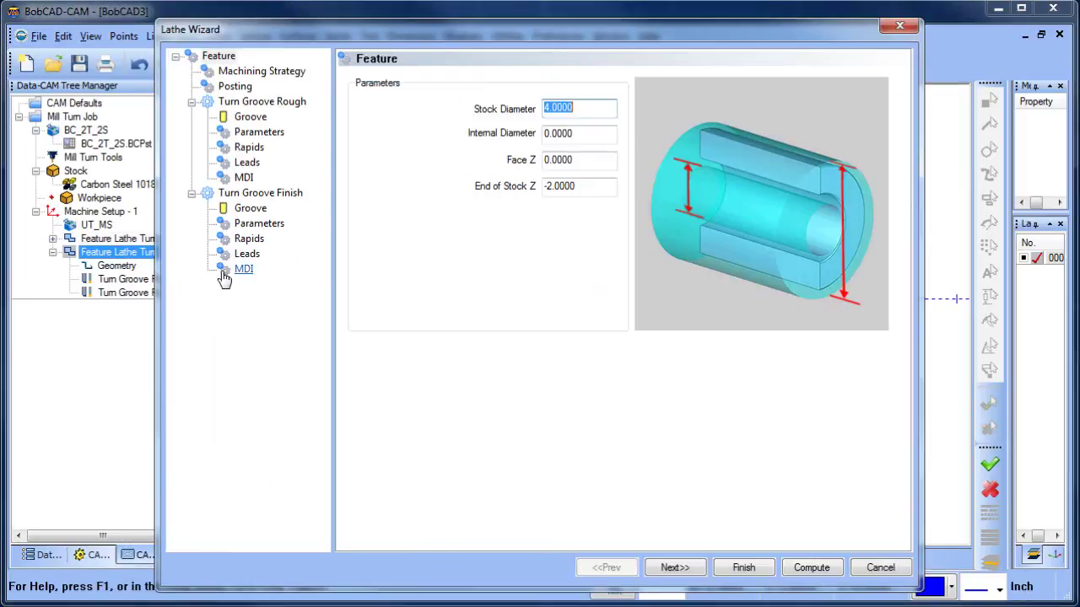
click(250, 208)
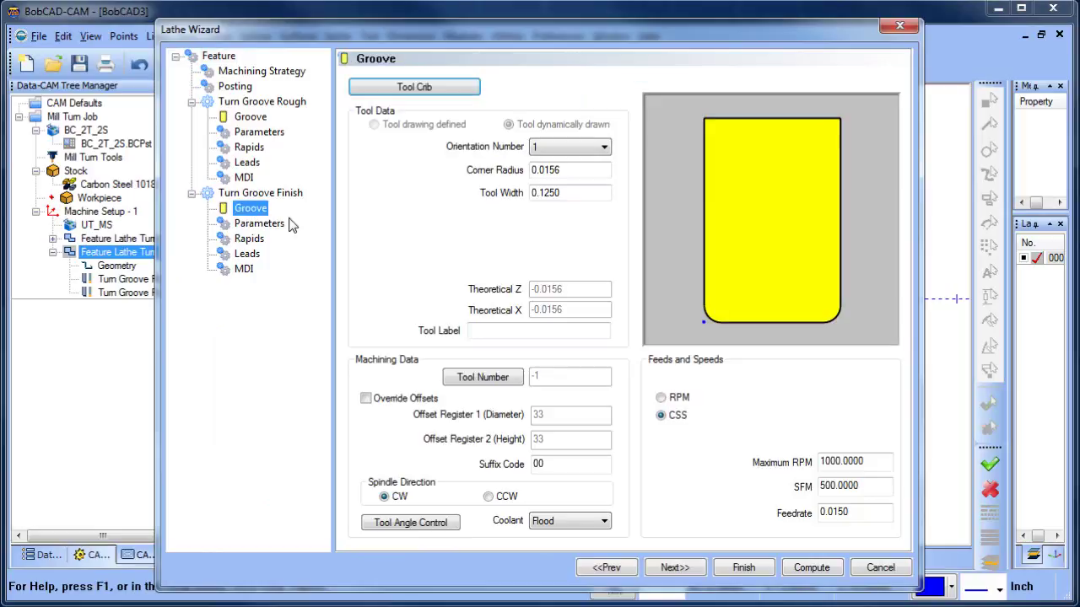
click(414, 93)
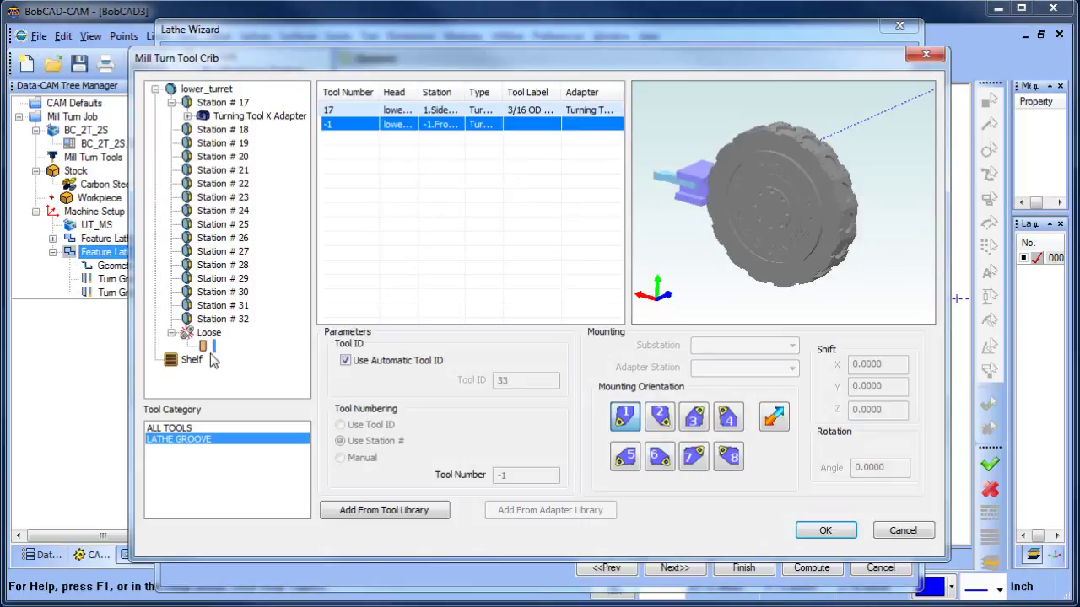
click(187, 117)
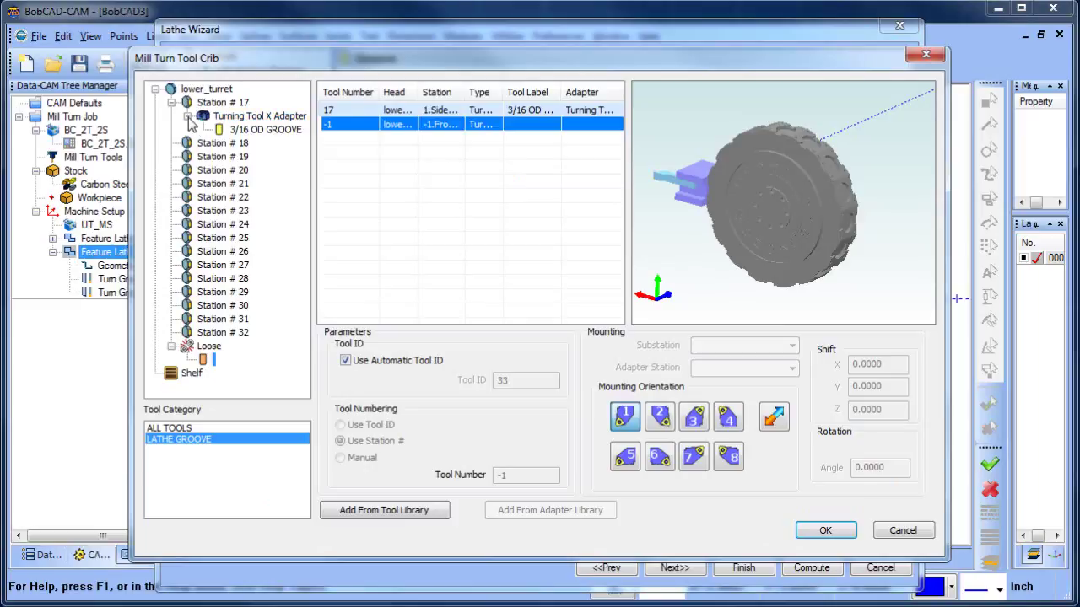
click(265, 131)
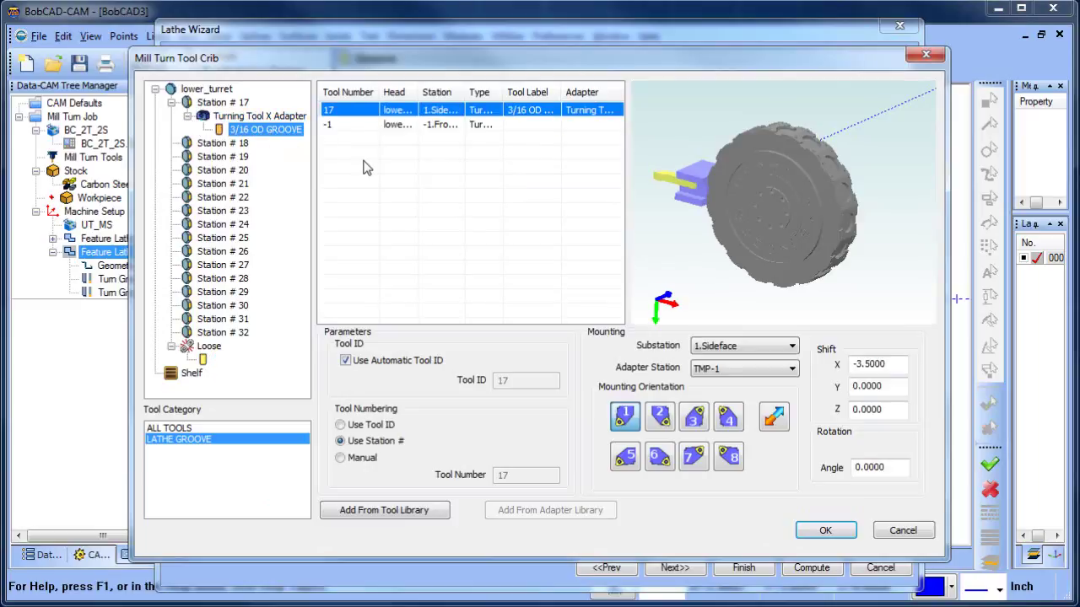
click(824, 530)
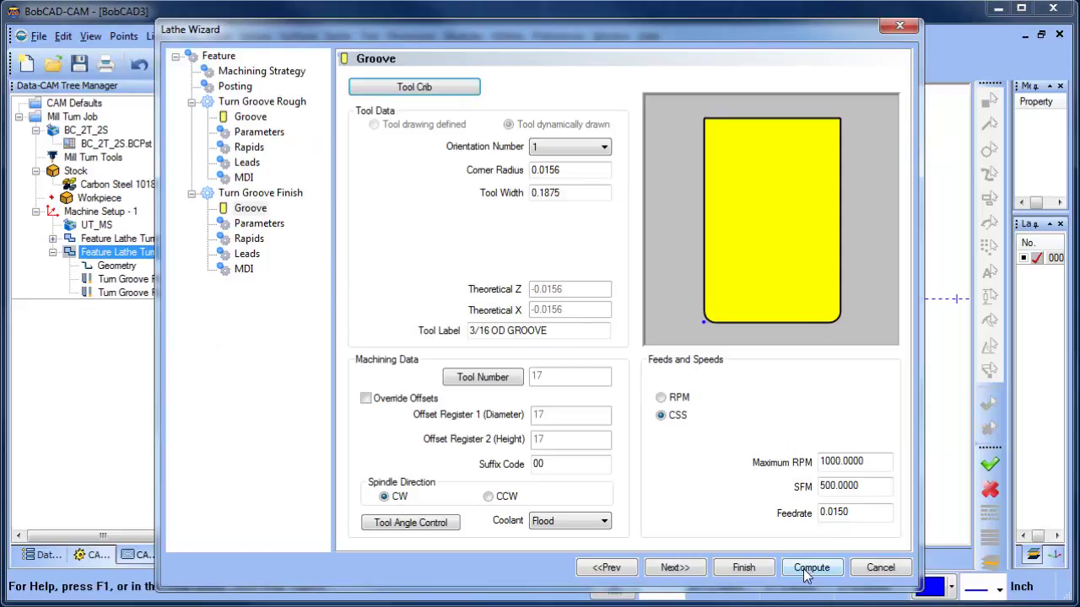
click(810, 568)
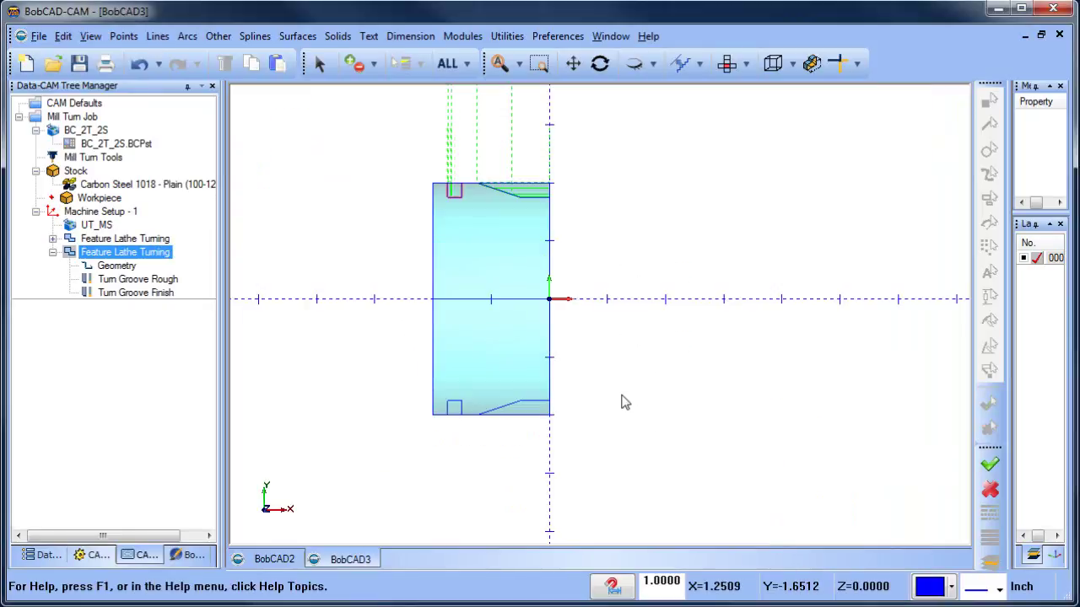
- Start the simulation of the Mill Turn job and set its display to Machine
scroll(525, 232, up, 2)
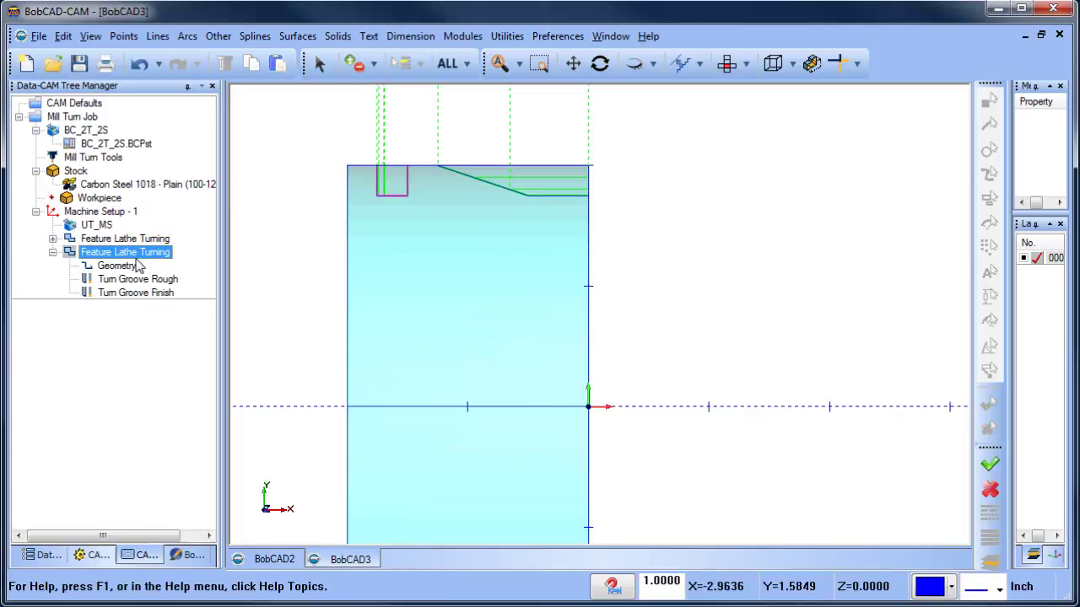
scroll(521, 258, down, 3)
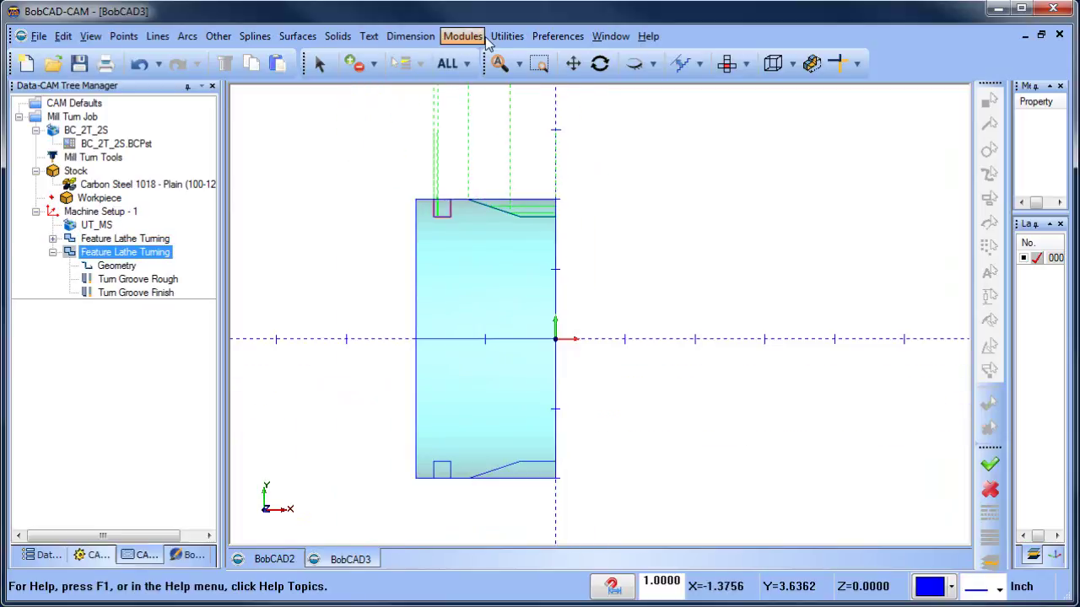
click(480, 38)
click(512, 147)
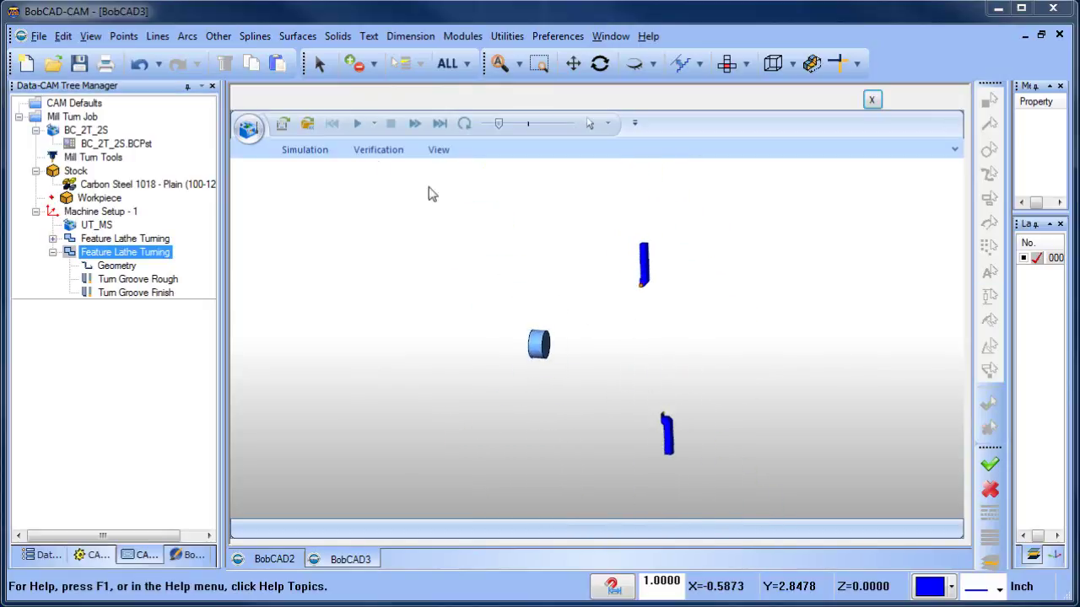
click(305, 149)
click(346, 204)
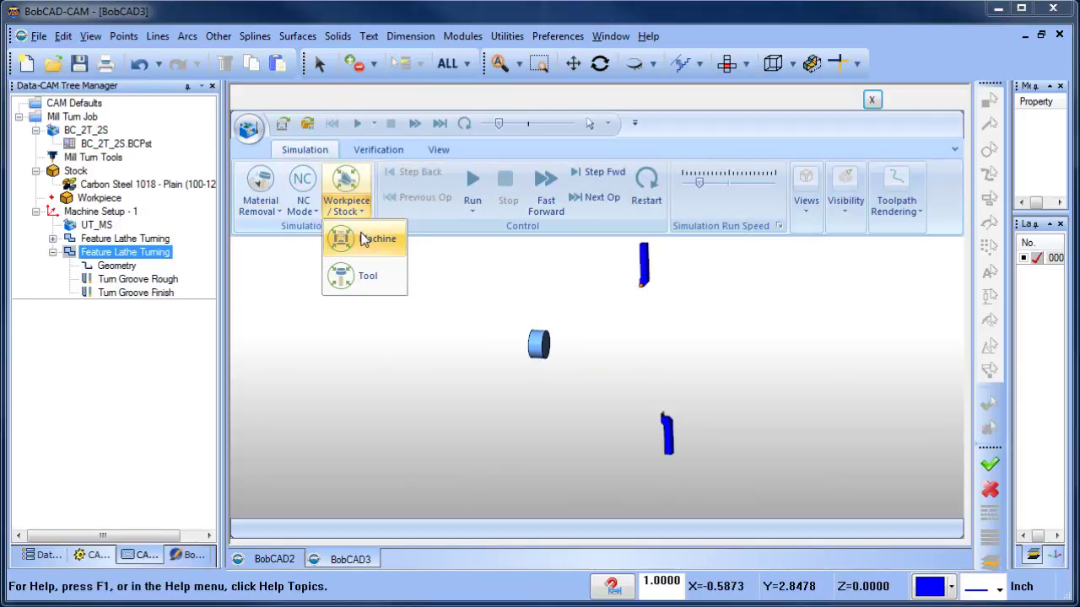
click(363, 240)
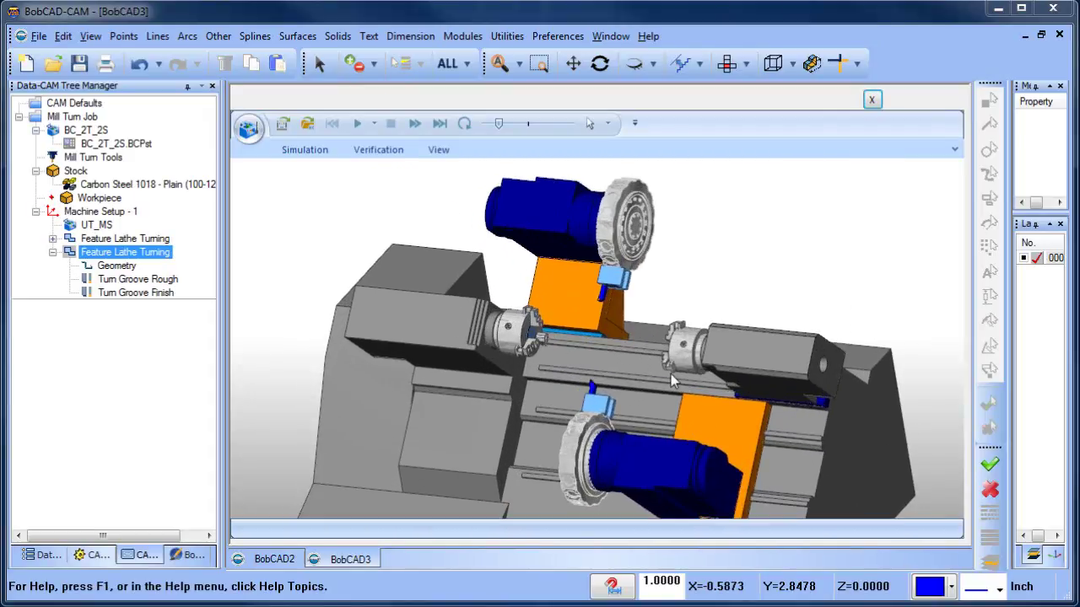
- Inspect the chucks and both turrets in the machine simulation, and switch the display to Workpiece / Stock
scroll(514, 329, up, 8)
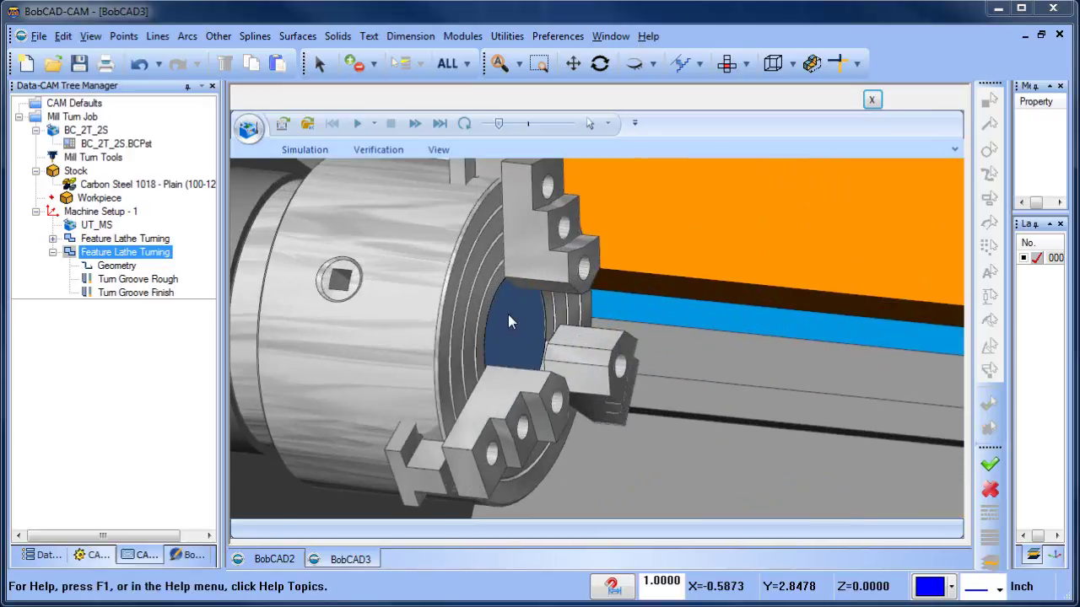
scroll(500, 306, down, 8)
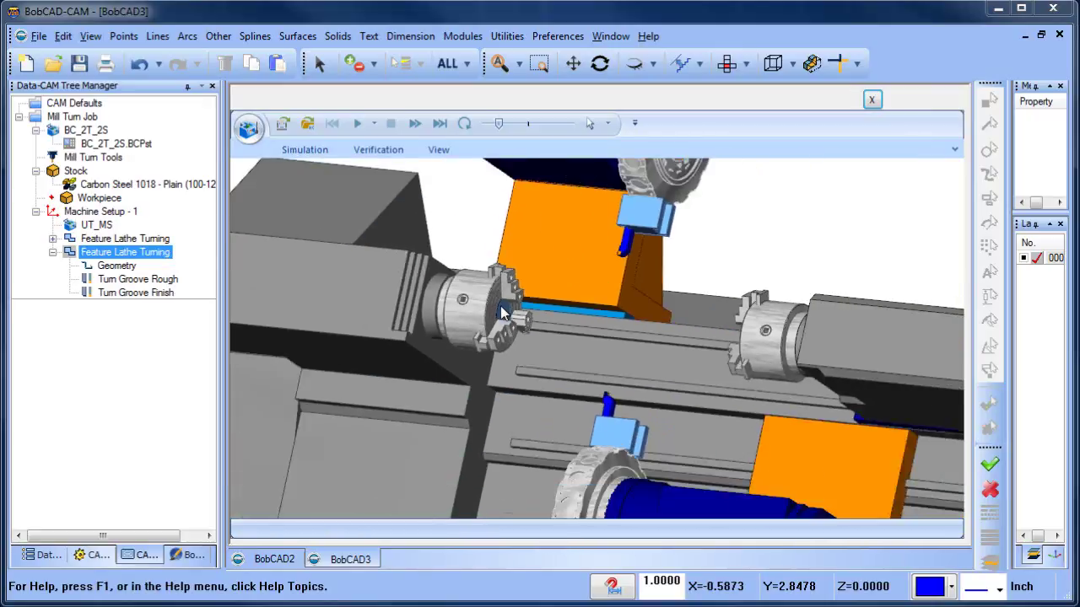
scroll(625, 280, down, 2)
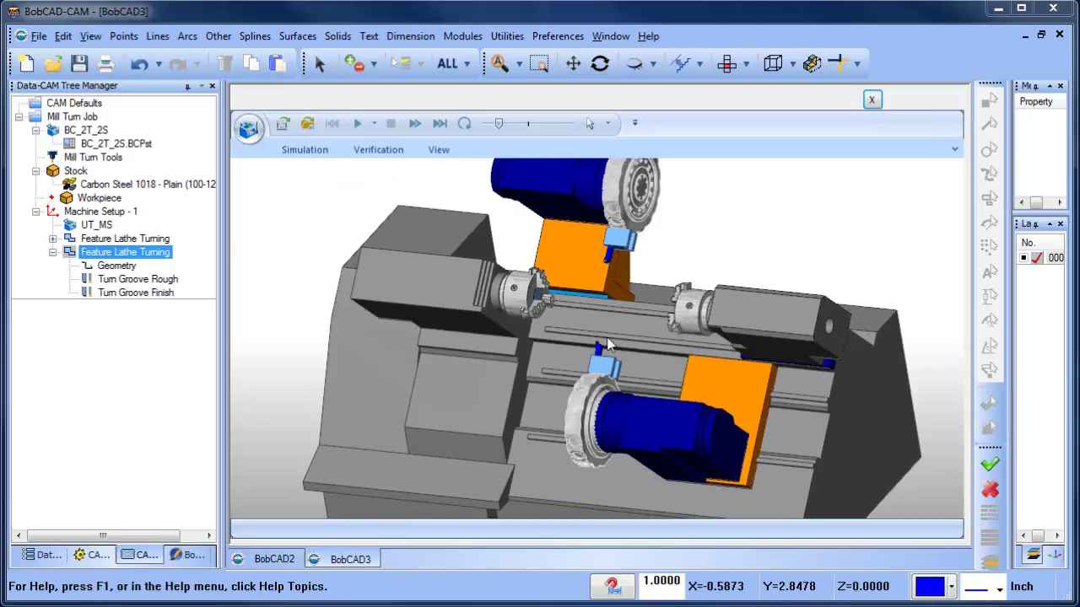
middle_drag(609, 345, 582, 371)
click(305, 149)
click(353, 209)
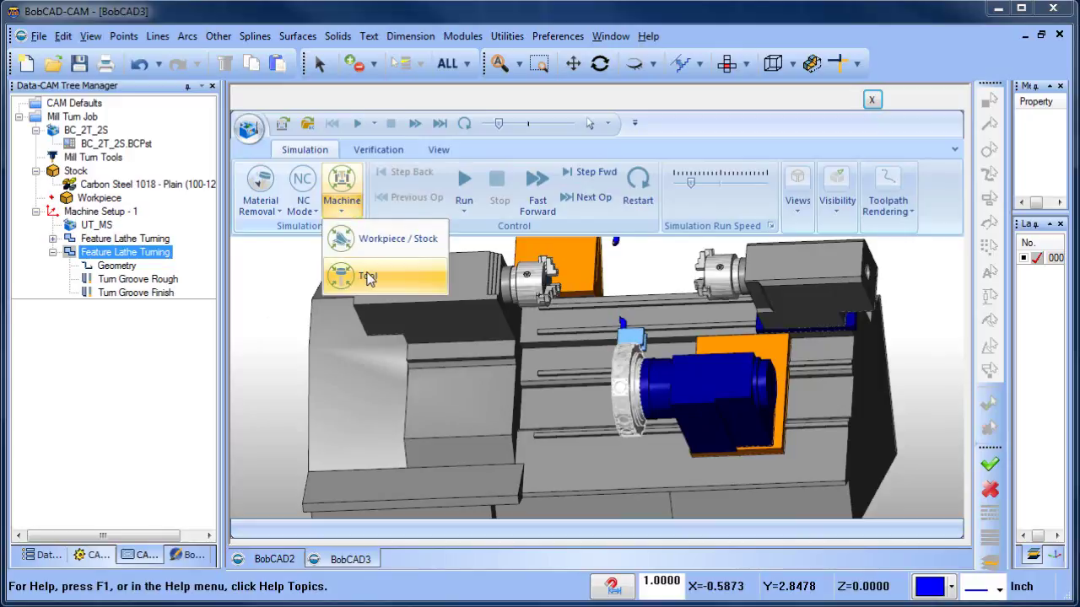
click(354, 241)
- Run the turning and grooving simulation on the stock and close the simulation
middle_drag(635, 354, 633, 379)
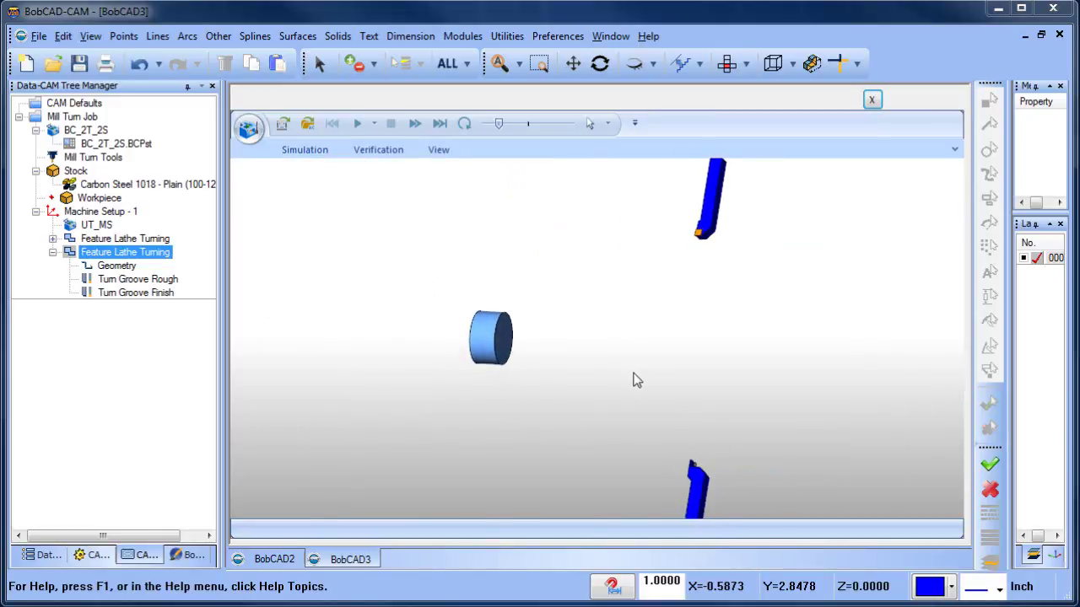
middle_drag(690, 211, 713, 207)
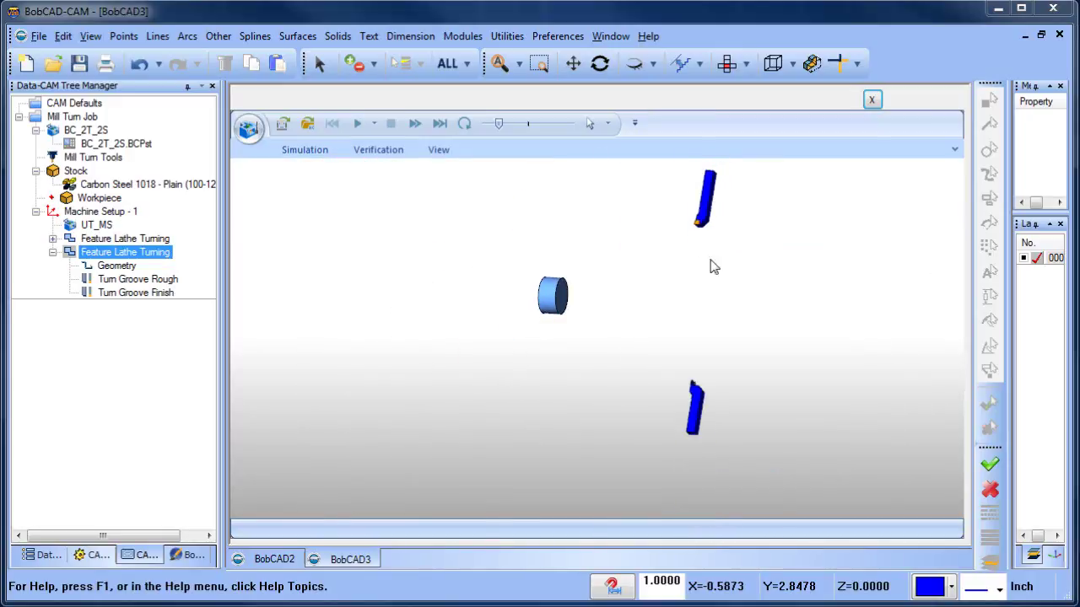
middle_drag(711, 405, 647, 362)
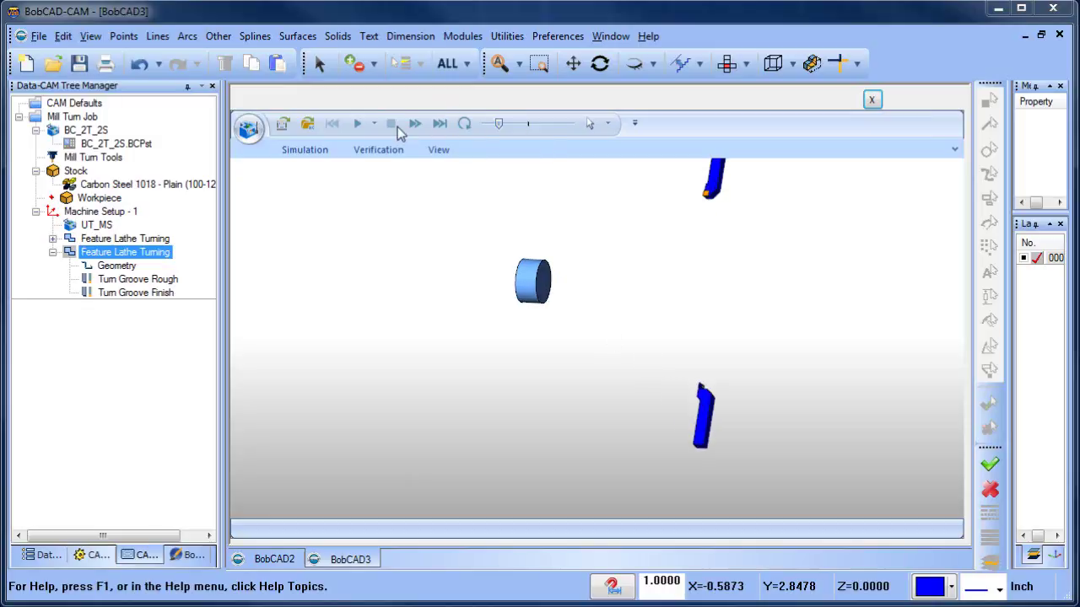
click(356, 123)
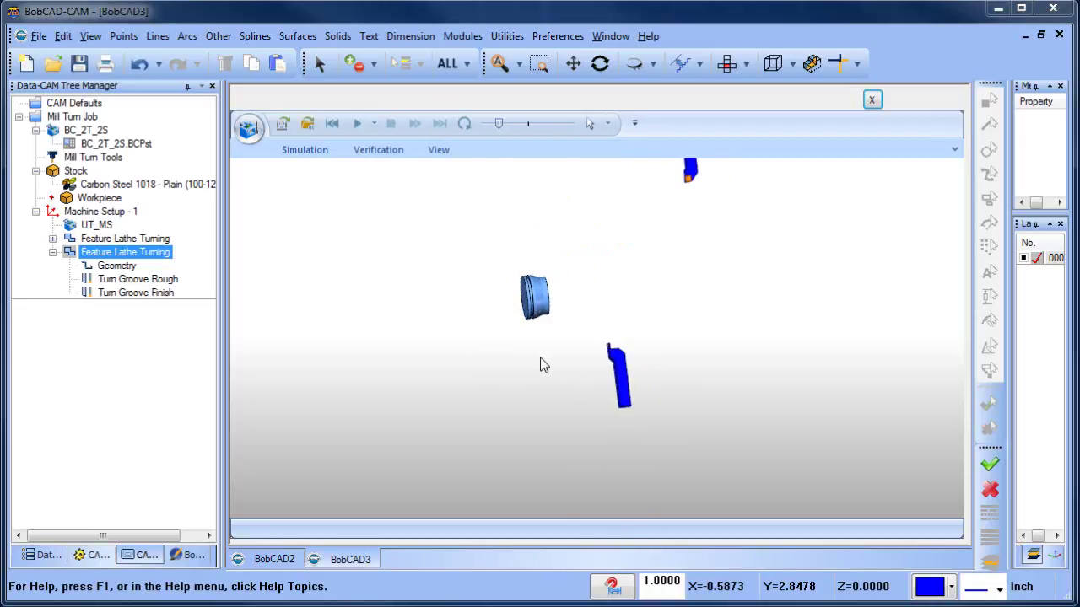
click(872, 100)
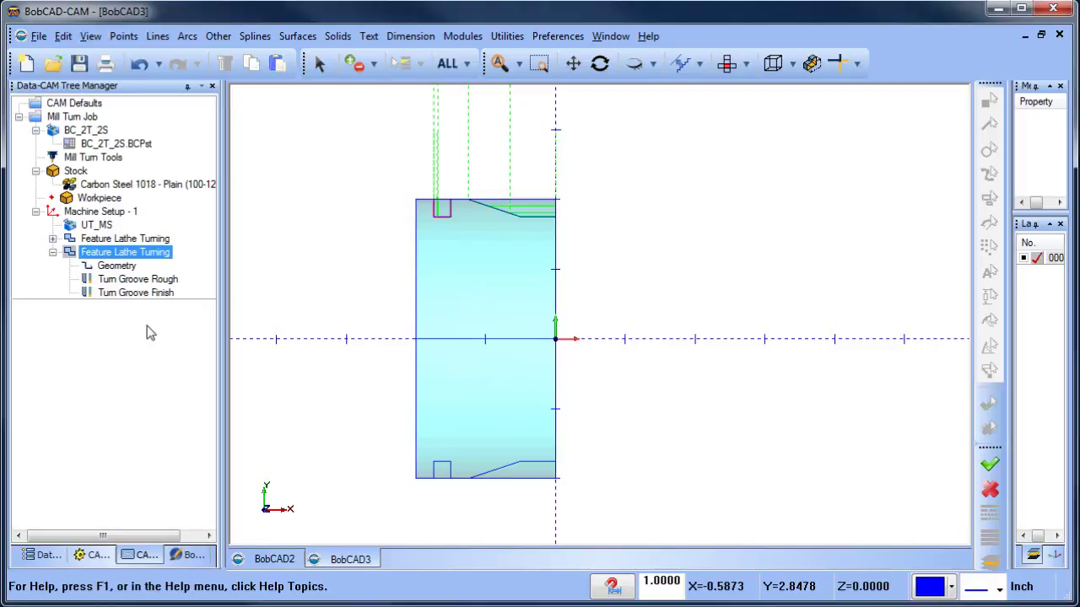
- Review the submachine choices in the groove feature's posting settings, keep LT_MS and finish the Lathe Wizard
right_click(103, 252)
click(139, 261)
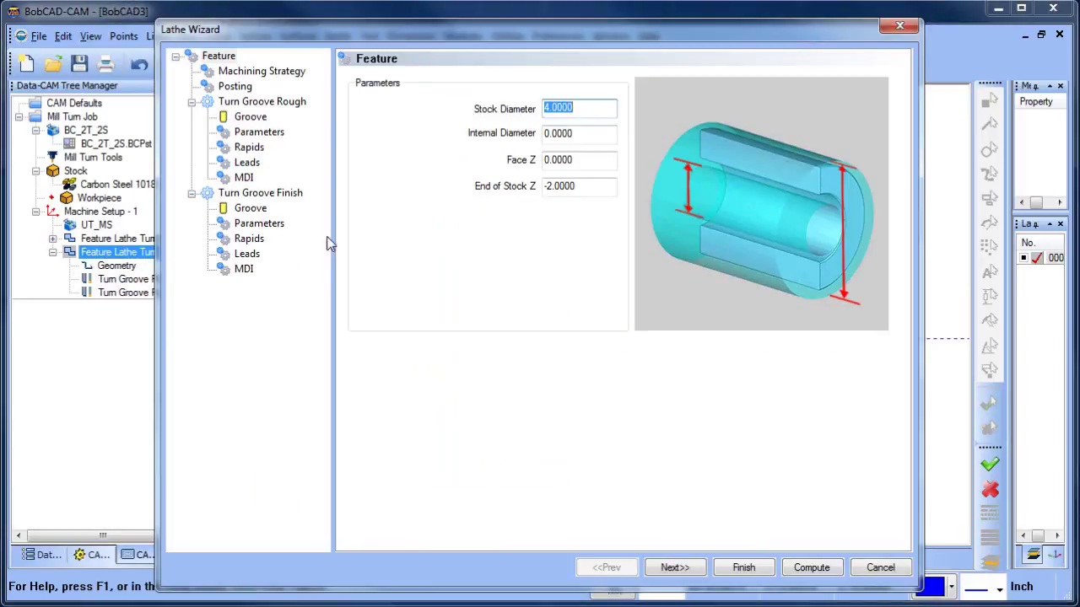
click(235, 86)
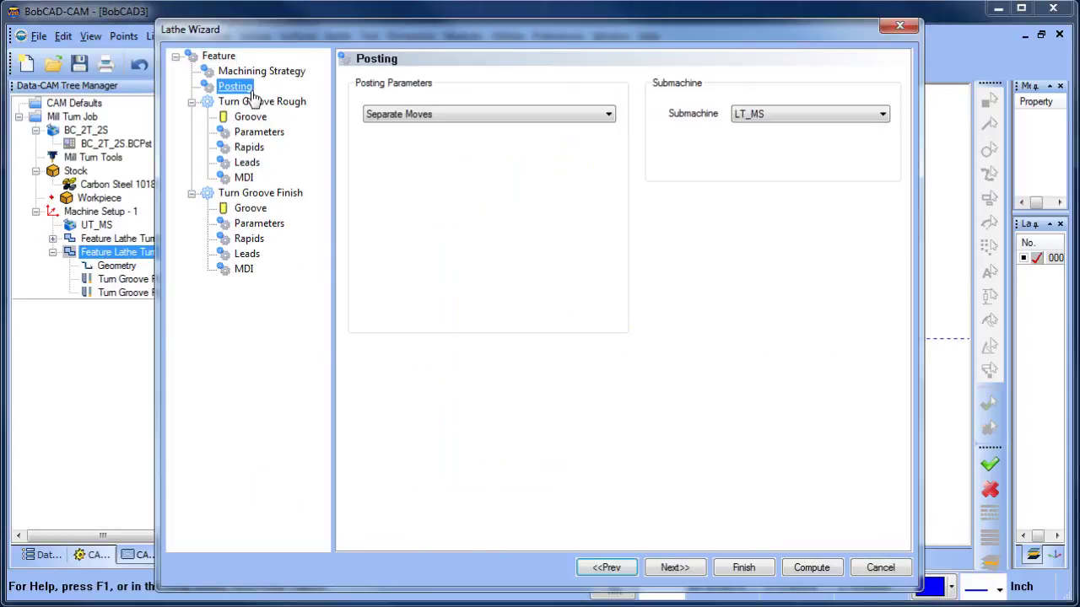
click(777, 116)
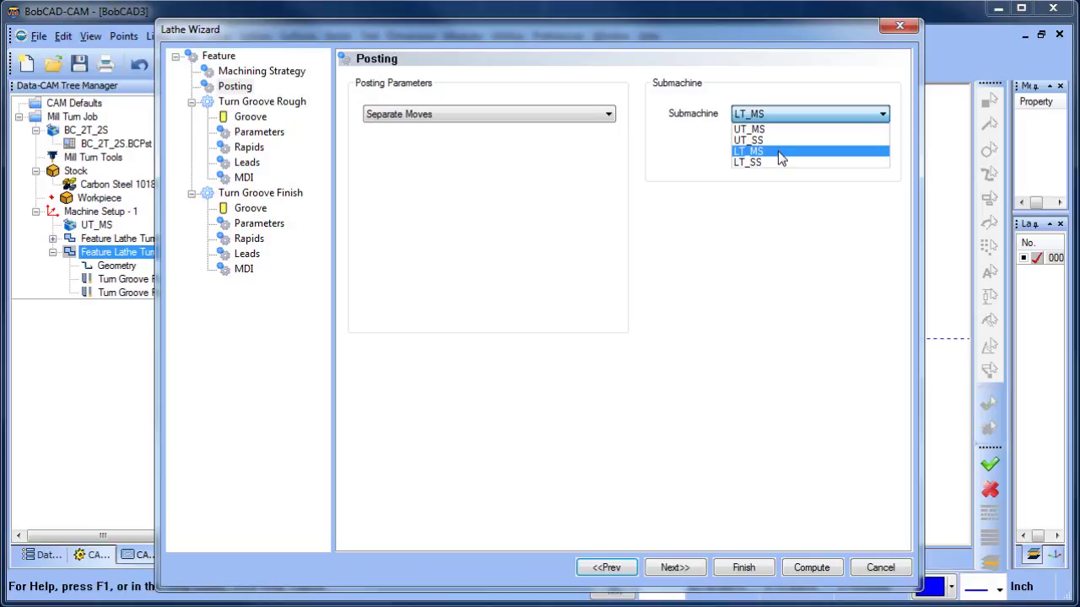
click(779, 154)
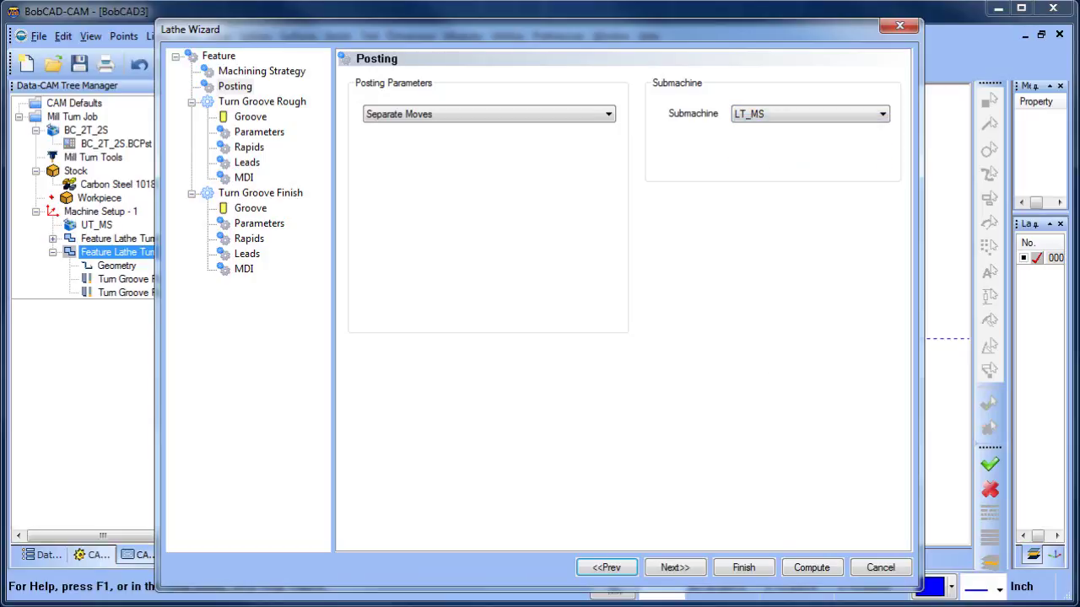
click(742, 569)
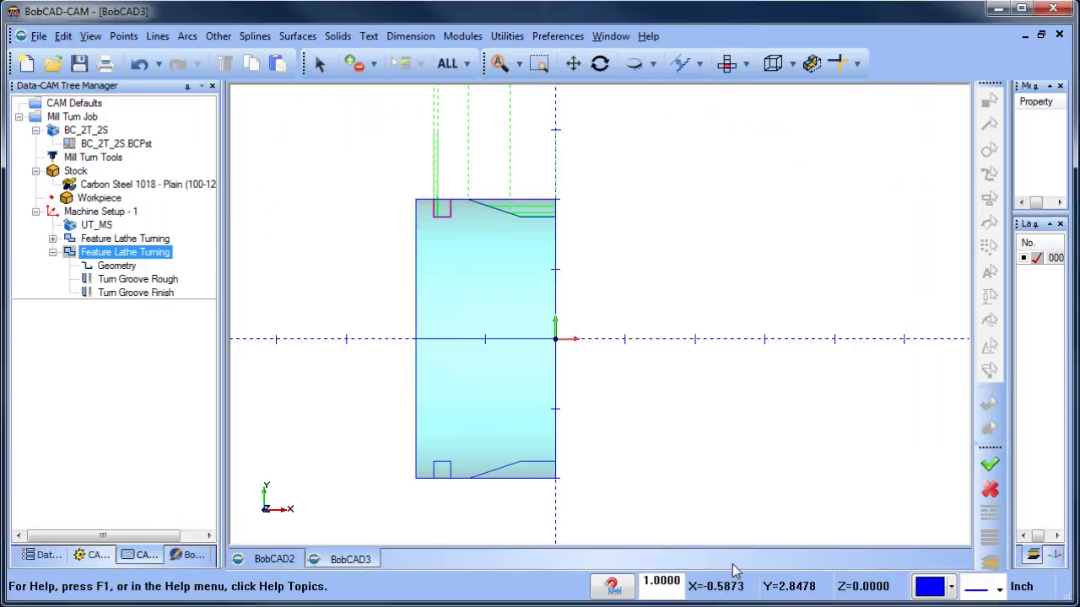
- Examine the Mill Turn Tool Crib's Station # 1 adapter, its available commands and mounted tool, and collapse the upper_turret and lower_turret lists
right_click(106, 161)
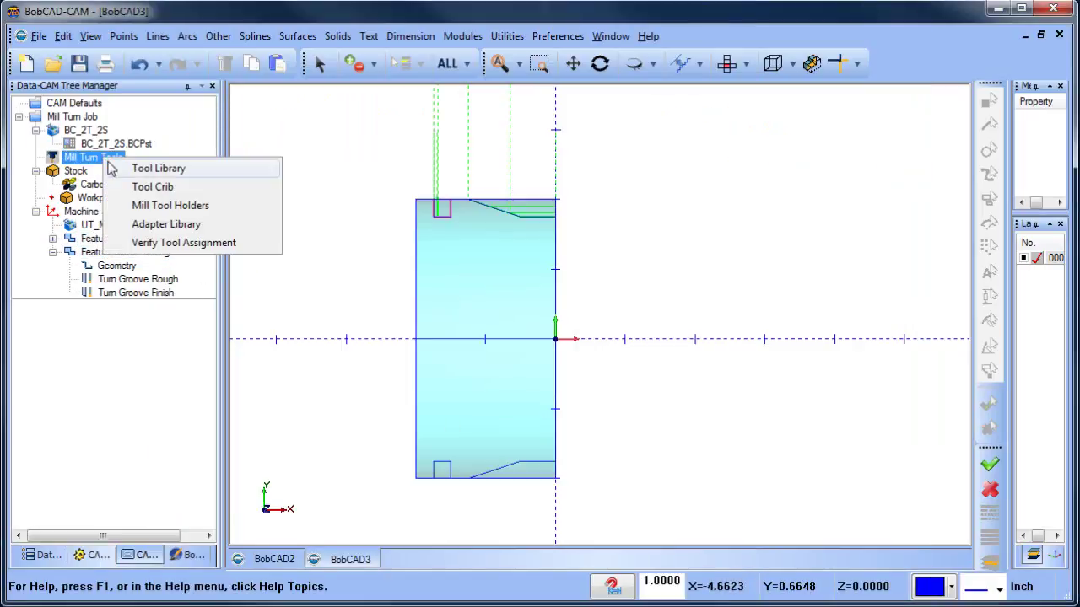
click(188, 189)
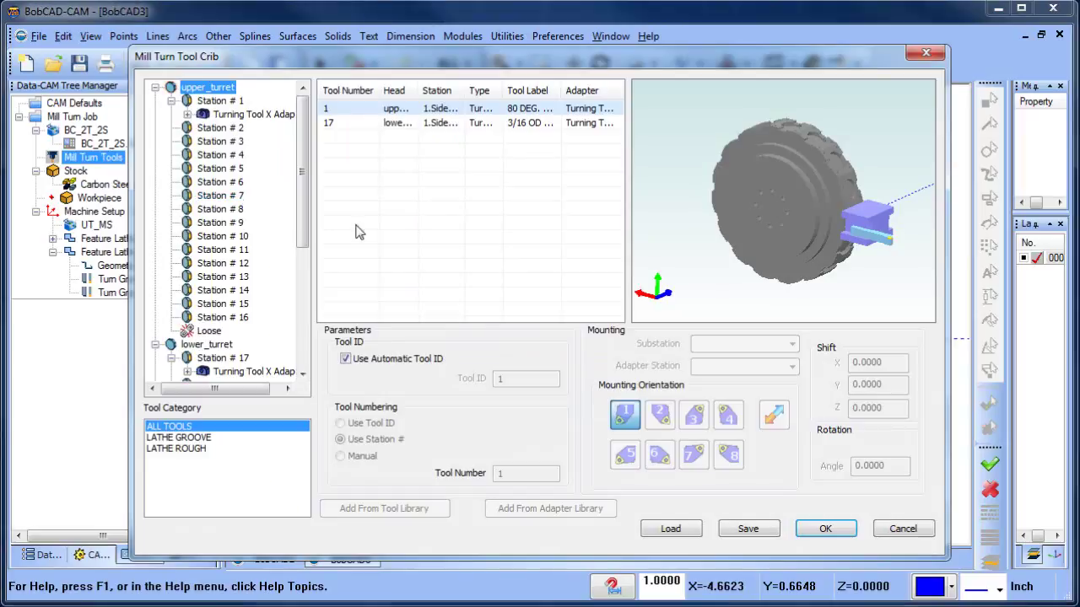
click(232, 115)
click(187, 114)
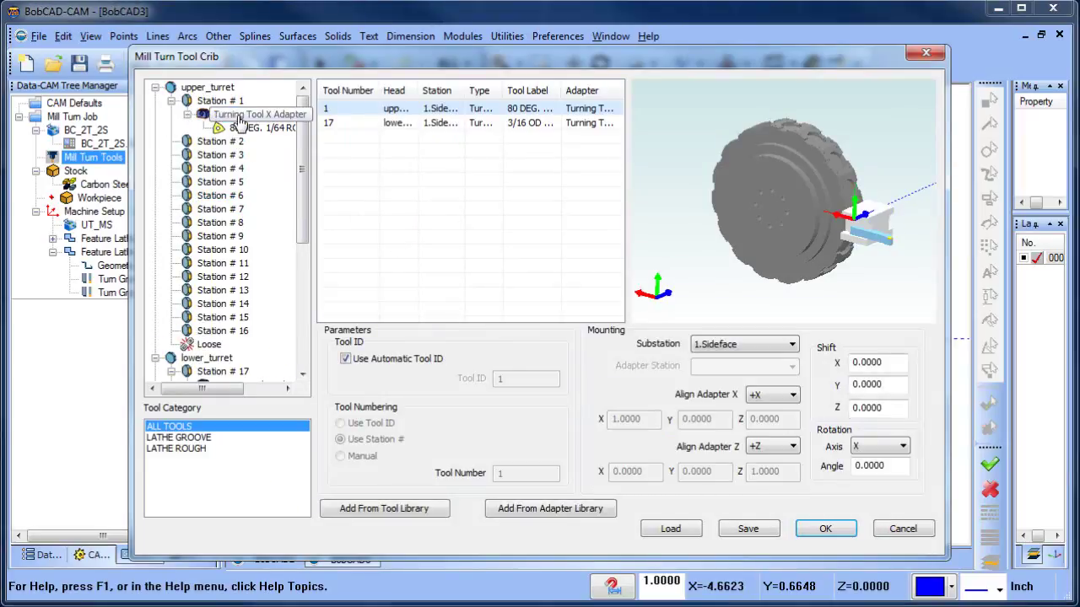
double_click(238, 117)
right_click(260, 116)
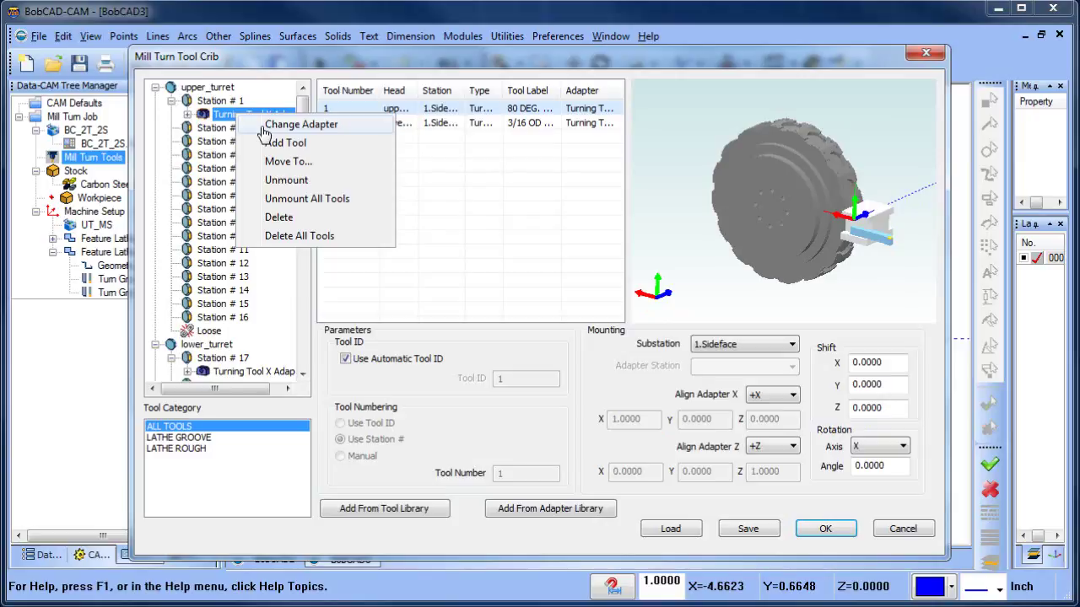
click(188, 115)
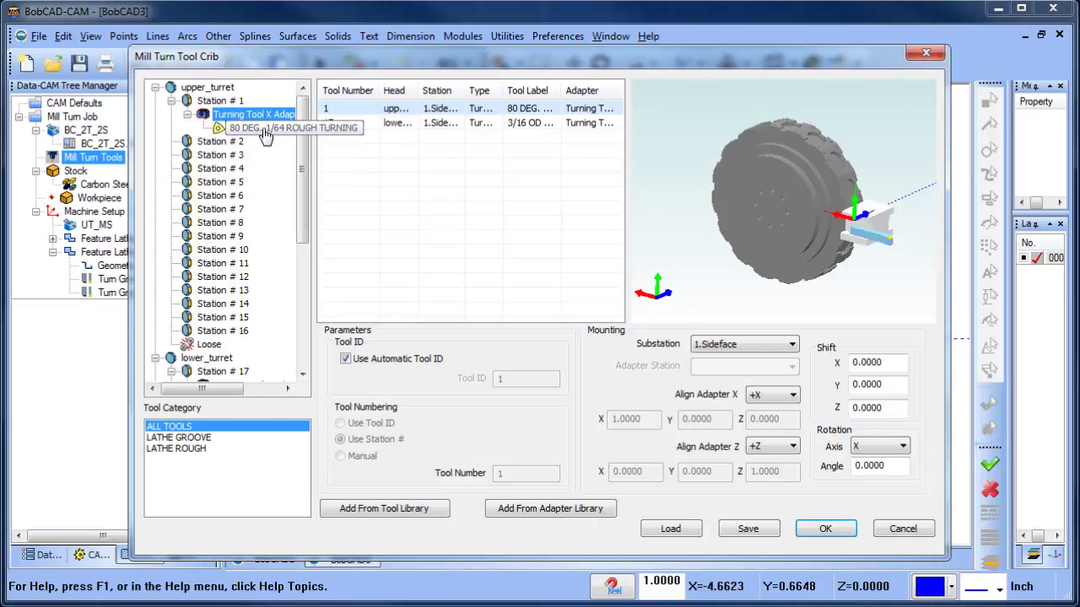
click(156, 87)
click(155, 100)
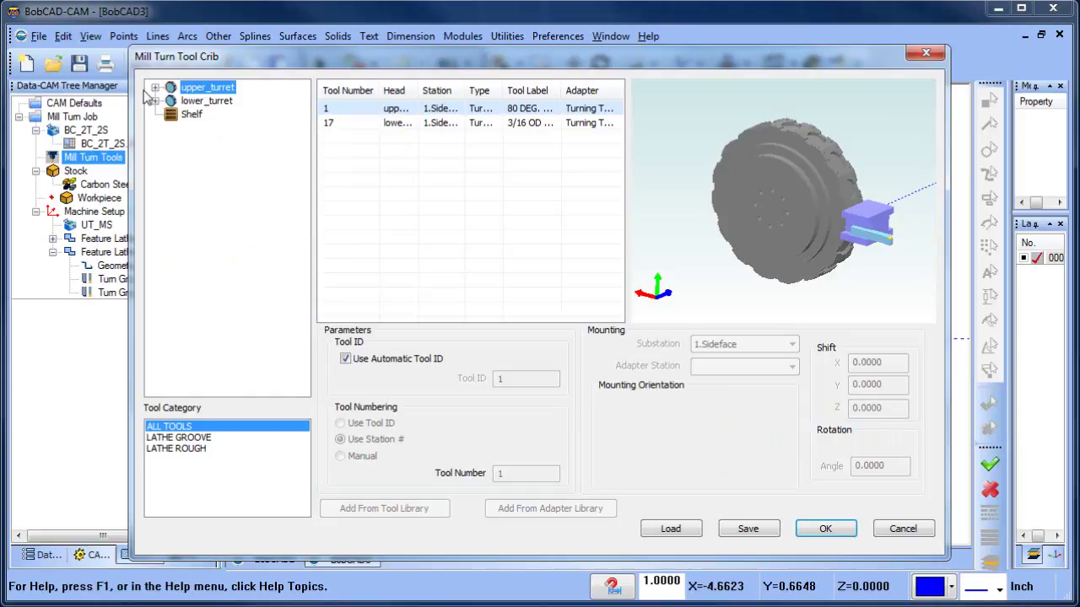
- Compare the tools mounted on upper_turret and lower_turret in the crib preview, and accept the Mill Turn Tool Crib
click(206, 102)
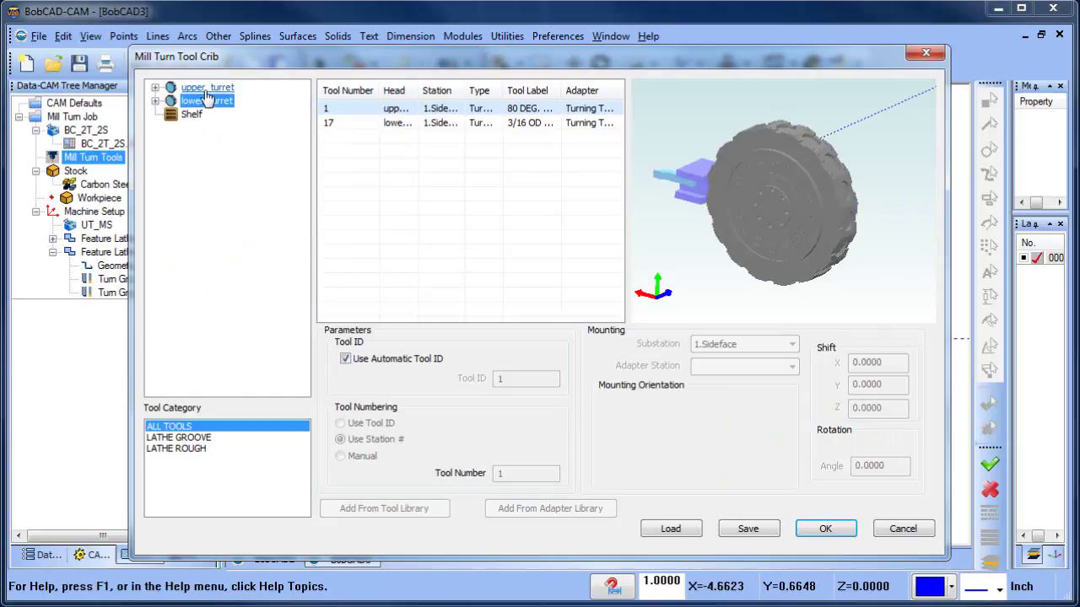
click(208, 89)
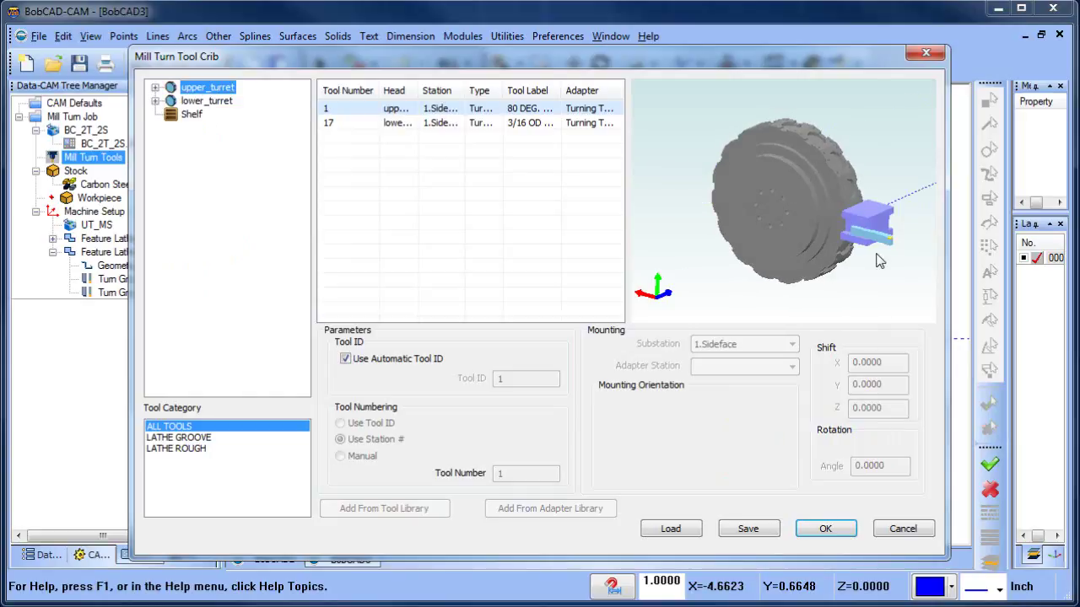
click(216, 102)
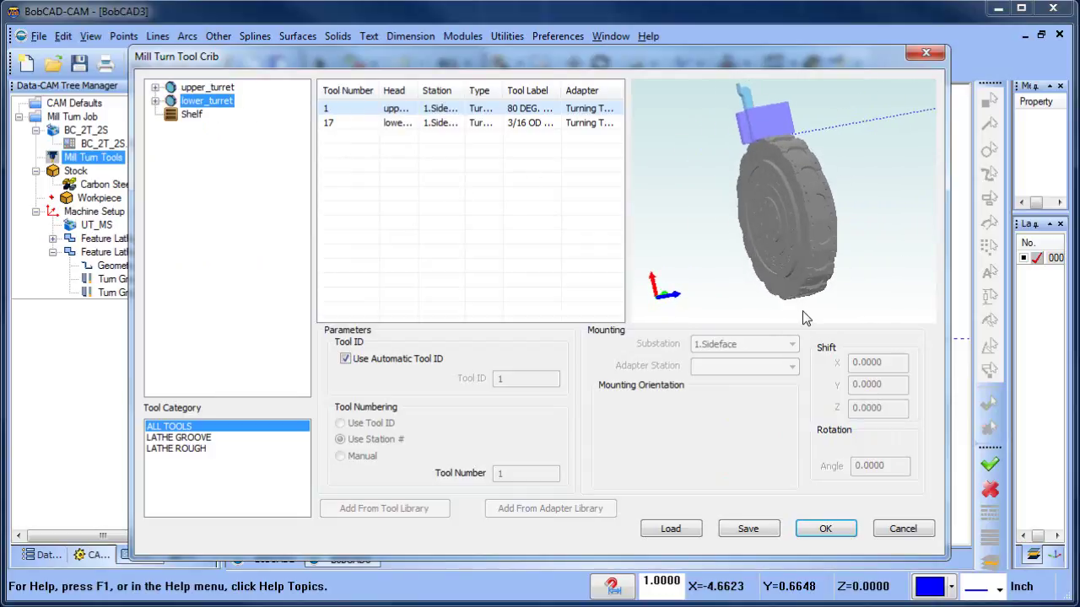
click(825, 530)
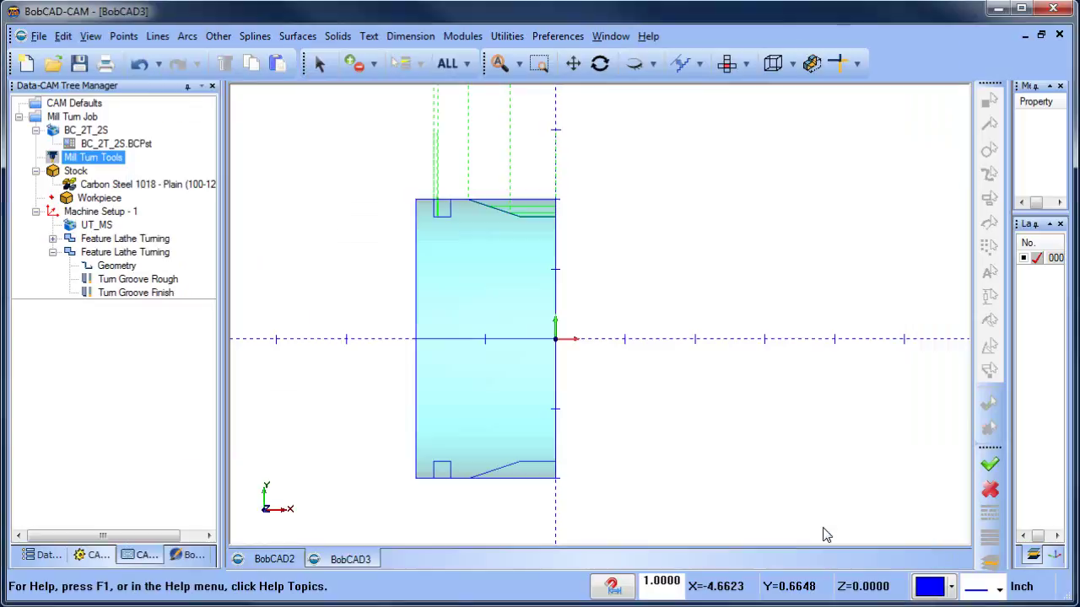
- Select Machine Setup - 1 and examine its coordinate axes against the stock from the top and from angled views
middle_drag(545, 410, 489, 381)
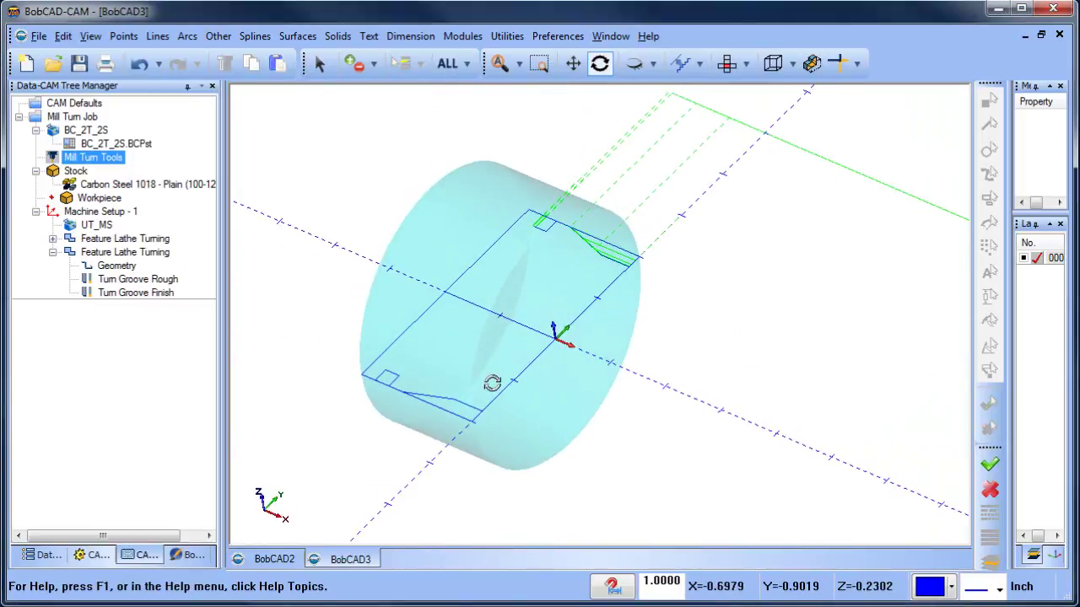
click(100, 198)
click(99, 212)
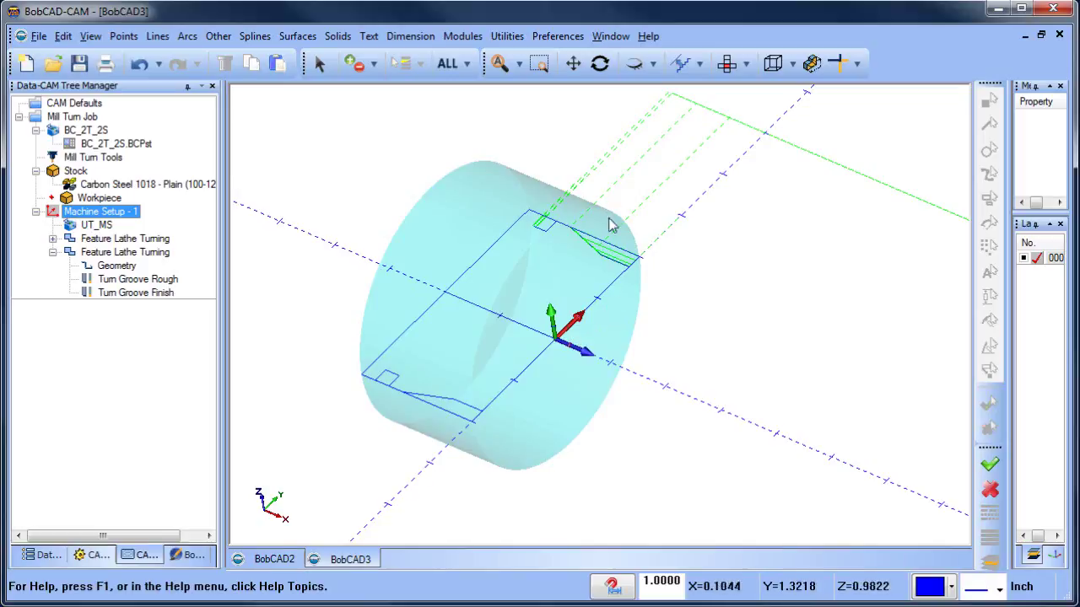
click(726, 63)
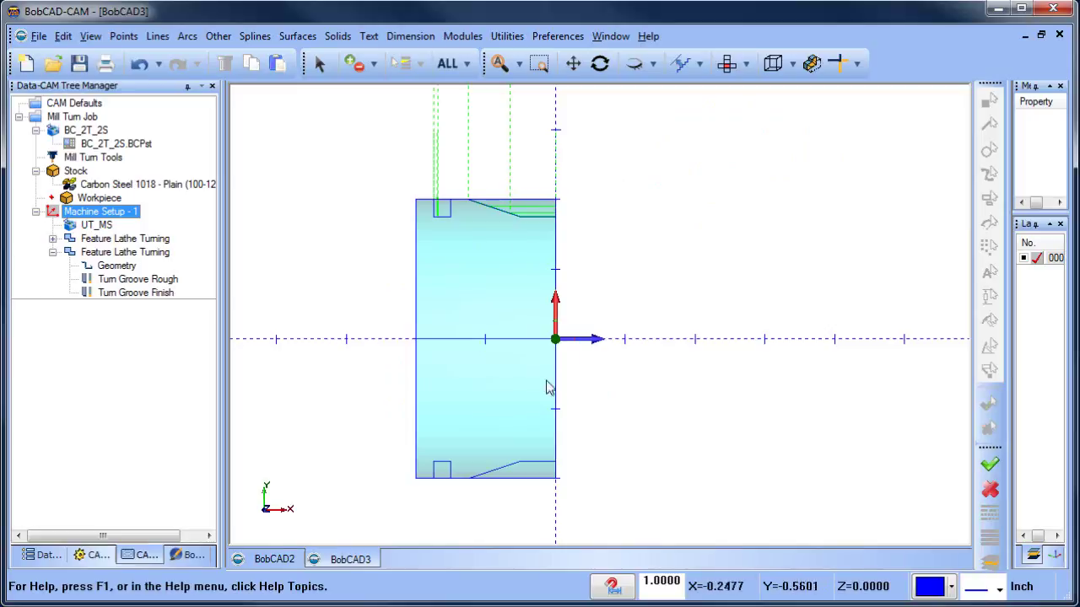
middle_drag(615, 410, 582, 344)
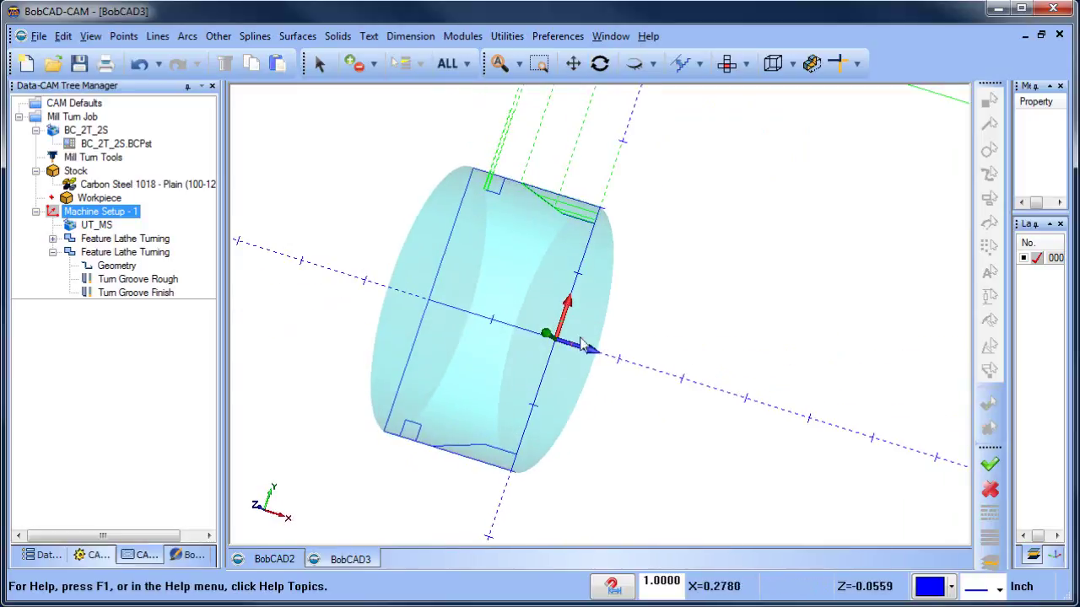